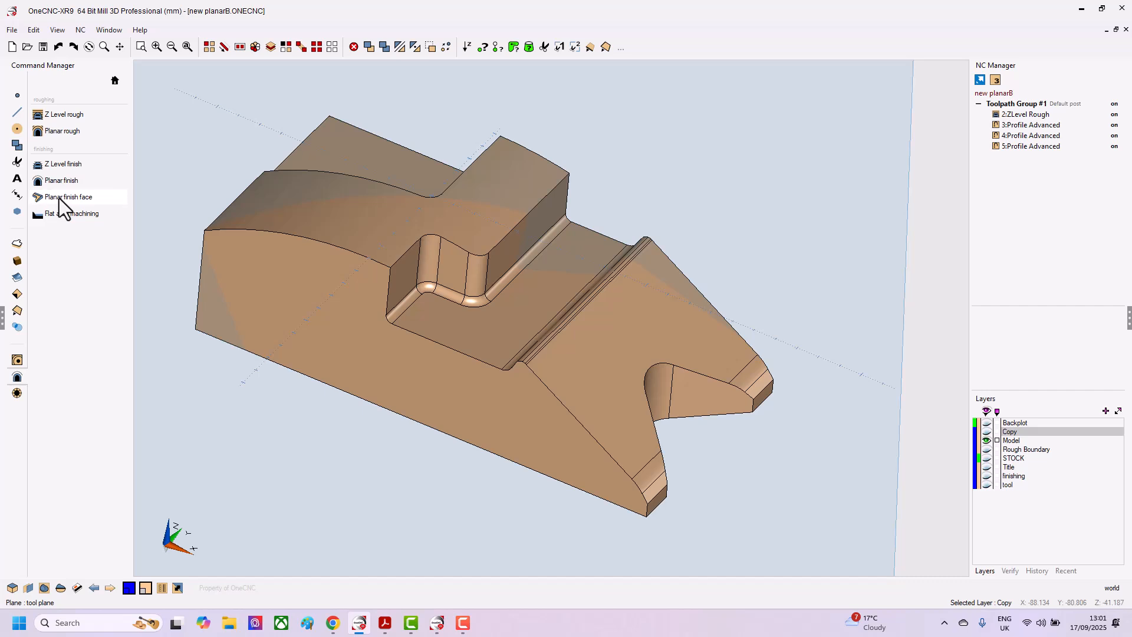
Start a Planar finish face operation and pick the large sloped nose face and the small faces at both prong tips.
scroll(585, 471, up, 3)
scroll(678, 493, up, 1)
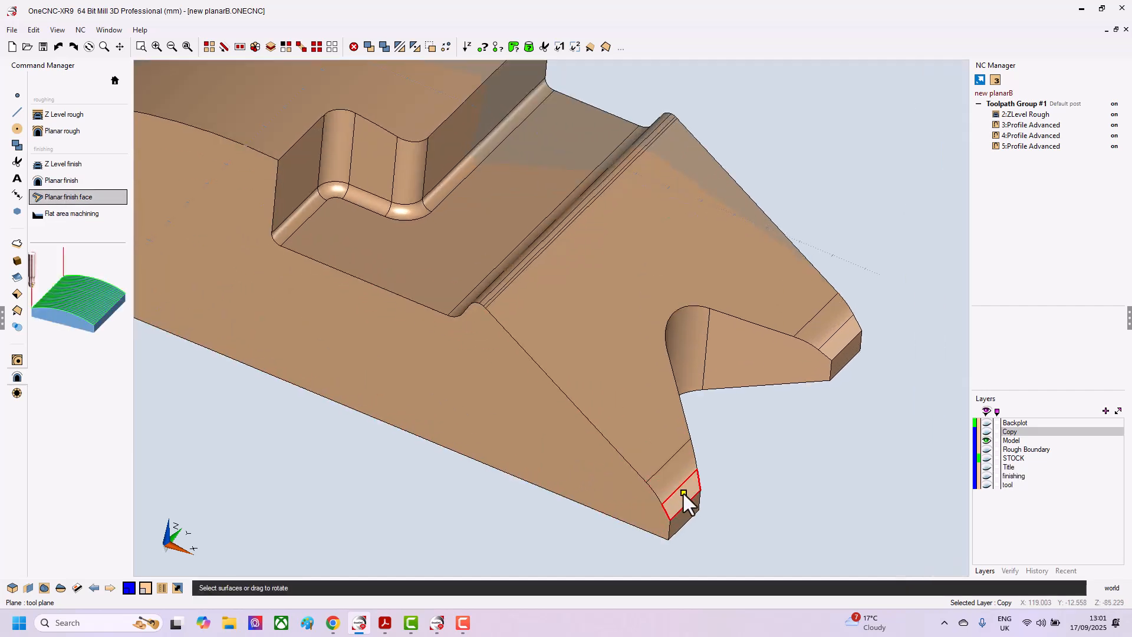
click(676, 476)
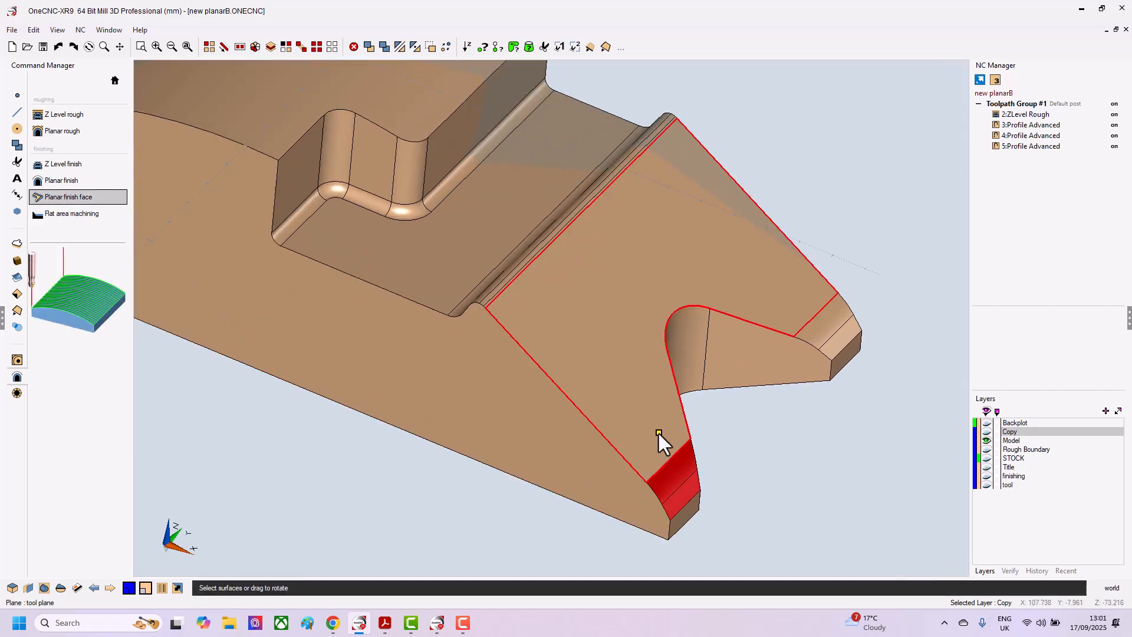
click(659, 434)
click(834, 335)
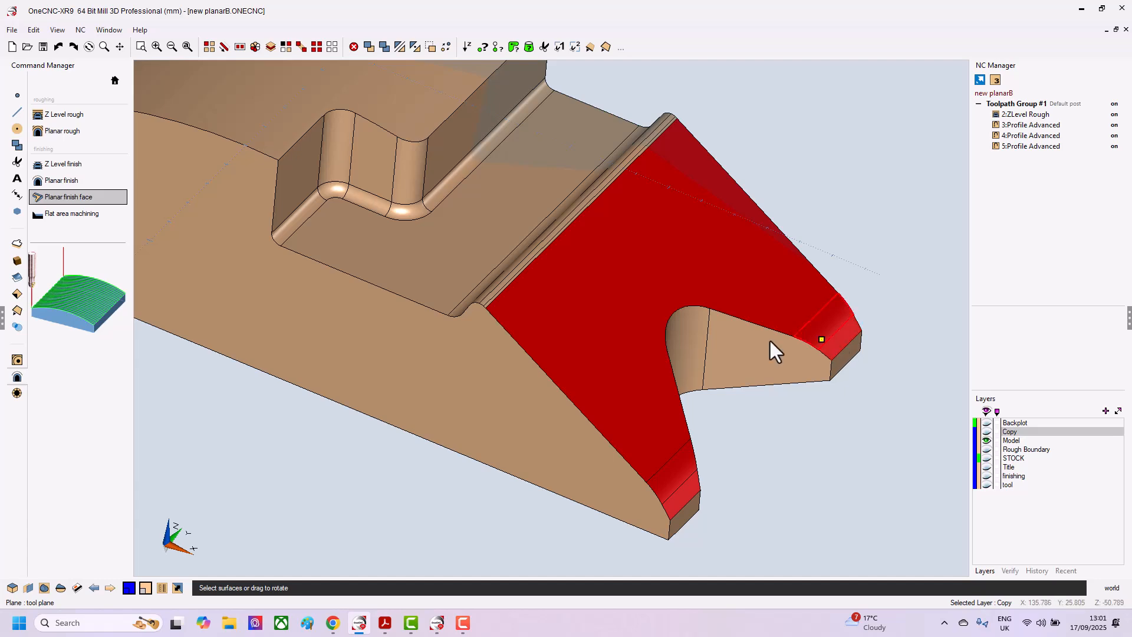
Add the narrow ridge faces above the slope and the adjoining fillet to the face selection.
drag(770, 342, 572, 321)
scroll(574, 323, up, 2)
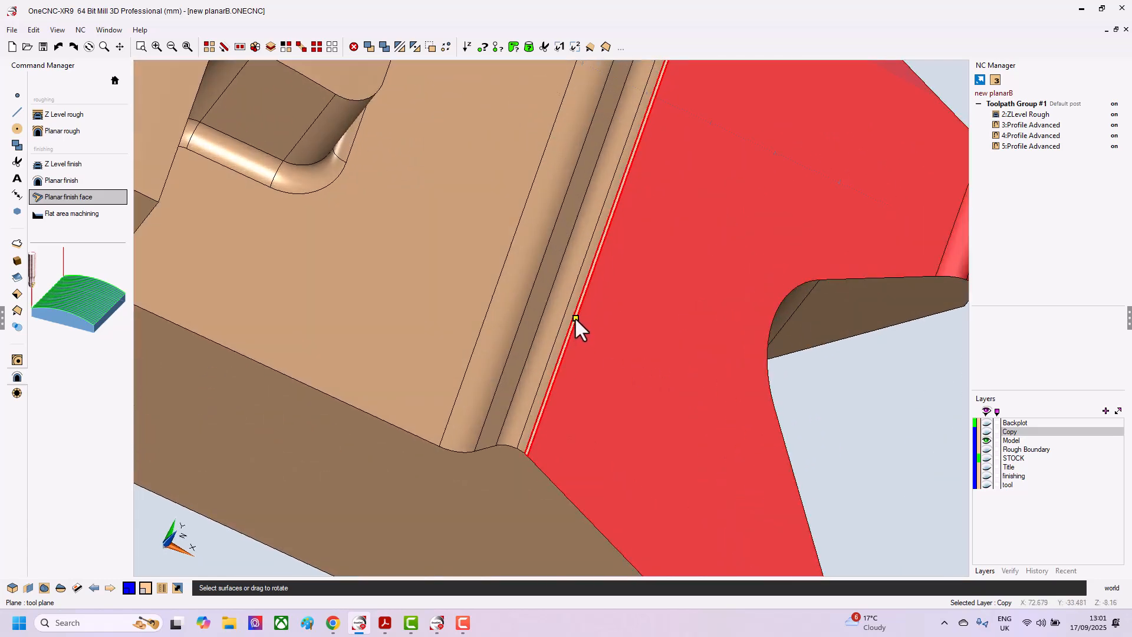
click(571, 312)
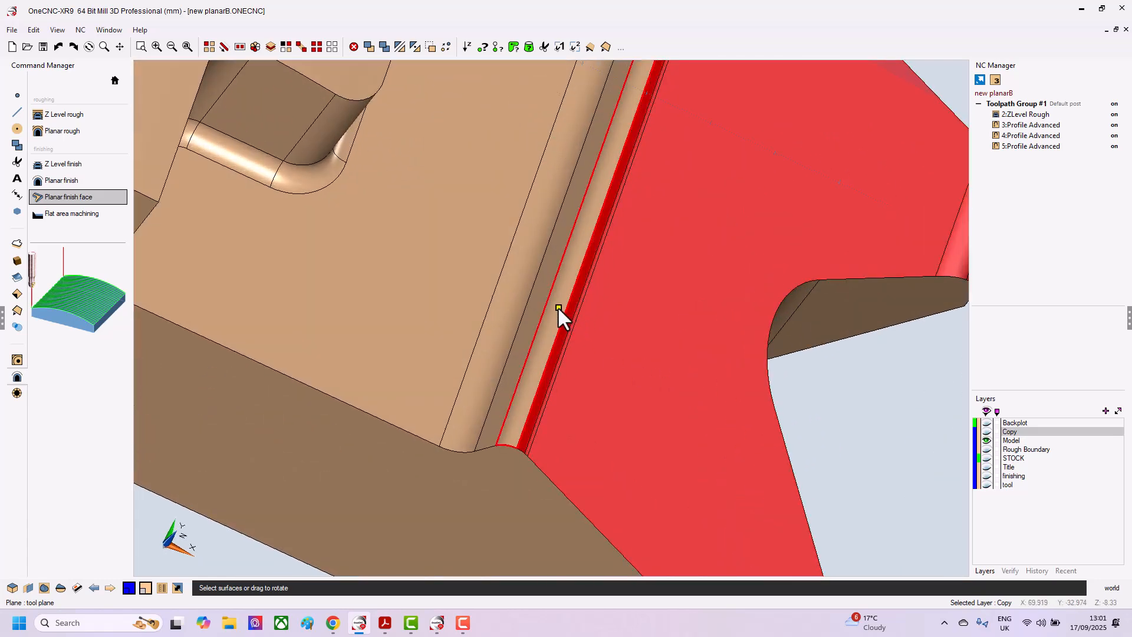
click(558, 306)
click(538, 301)
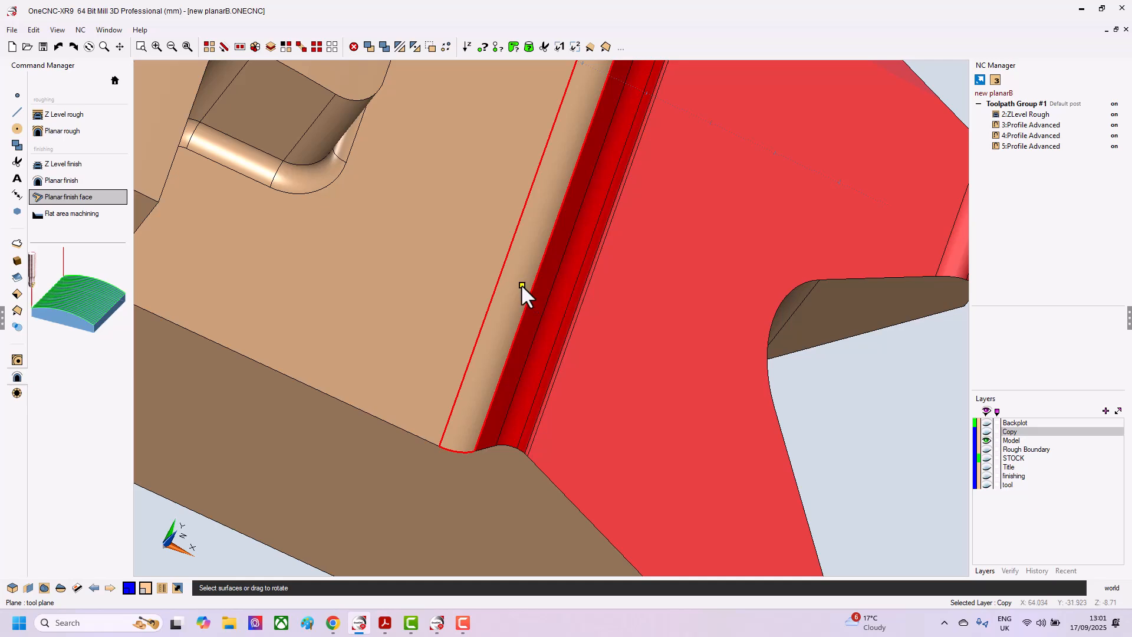
click(521, 284)
Add the step floor, the curved top face and the flat rear face to the selection, and confirm it.
click(402, 250)
drag(402, 250, 425, 378)
click(309, 226)
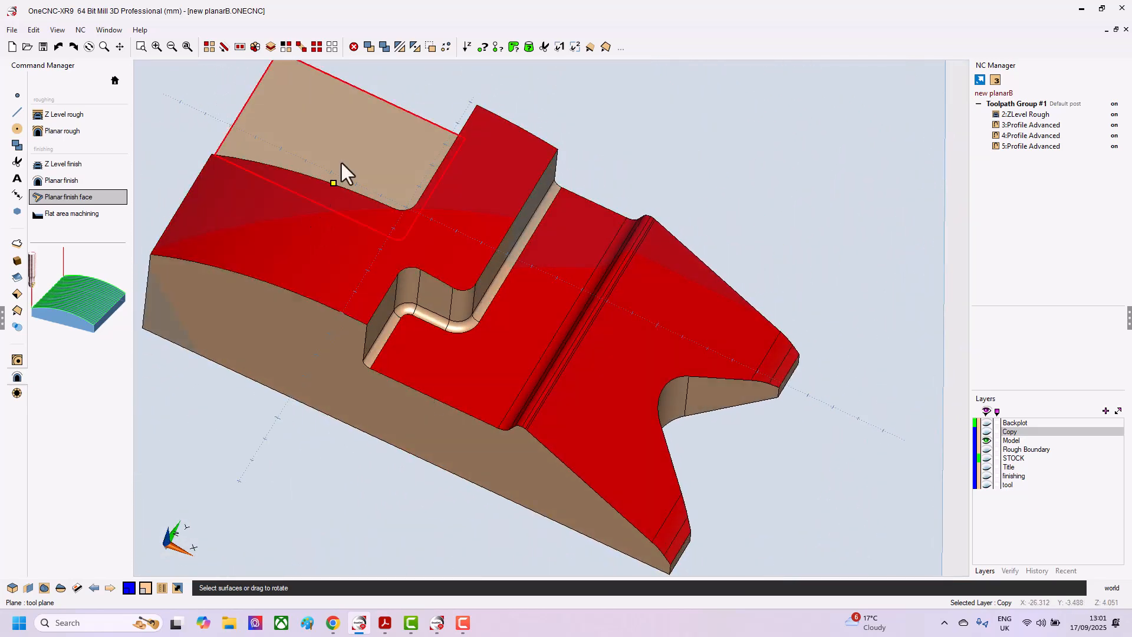
click(341, 137)
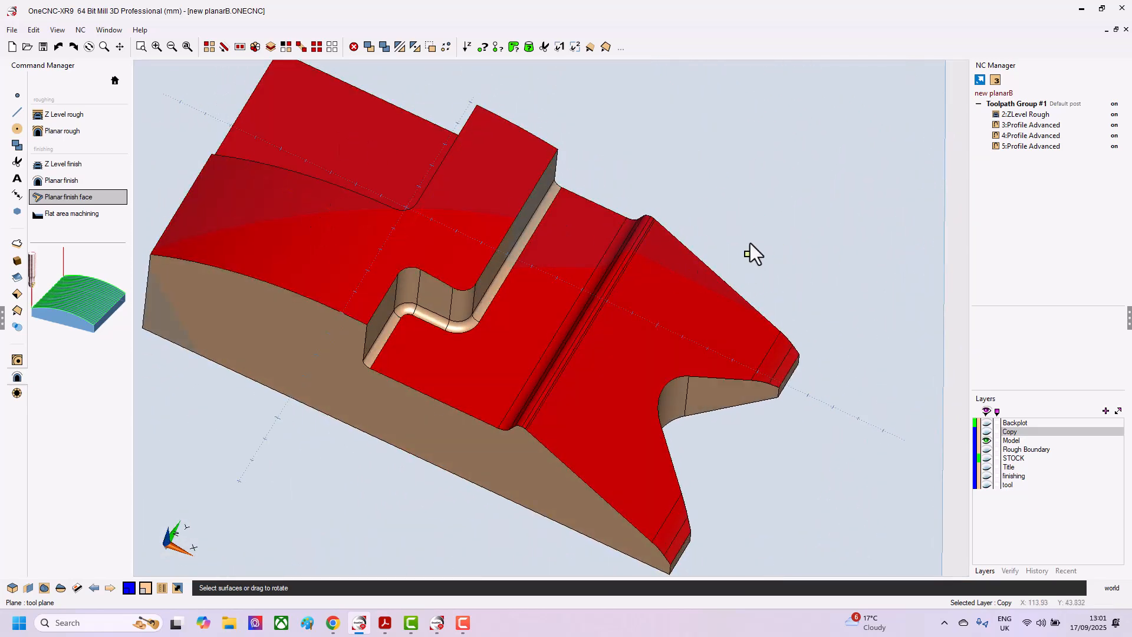
right_click(770, 202)
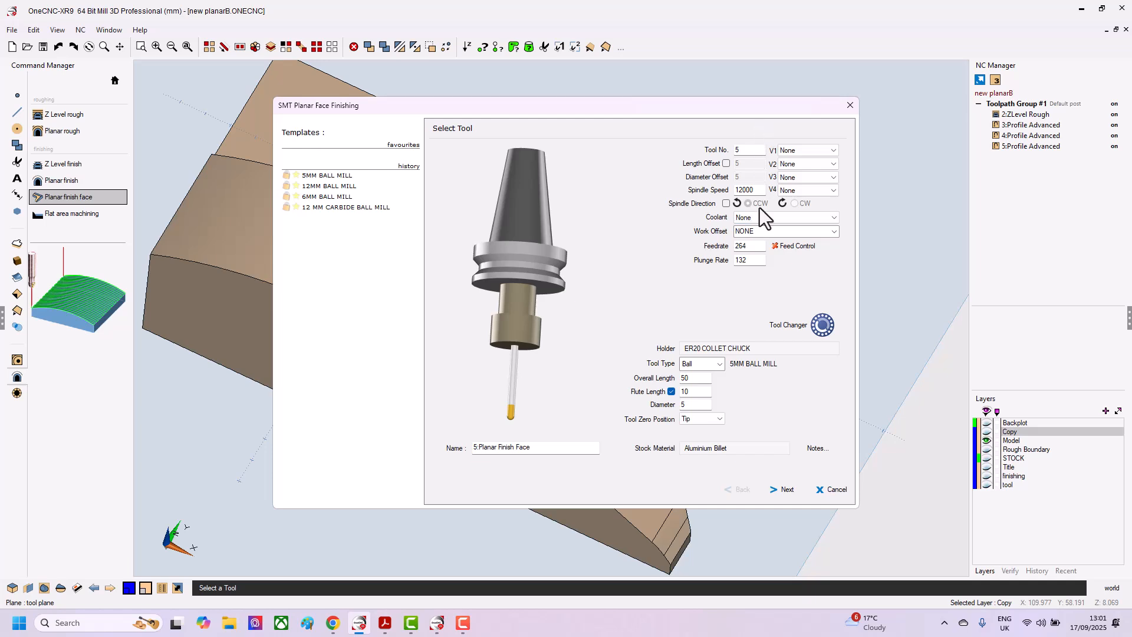
Generate the finishing toolpath with the 5 mm ball mill, 2 mm rapid plane, zigzag direction, 0.25 maximum stepover and the Part boundary outside.
click(784, 489)
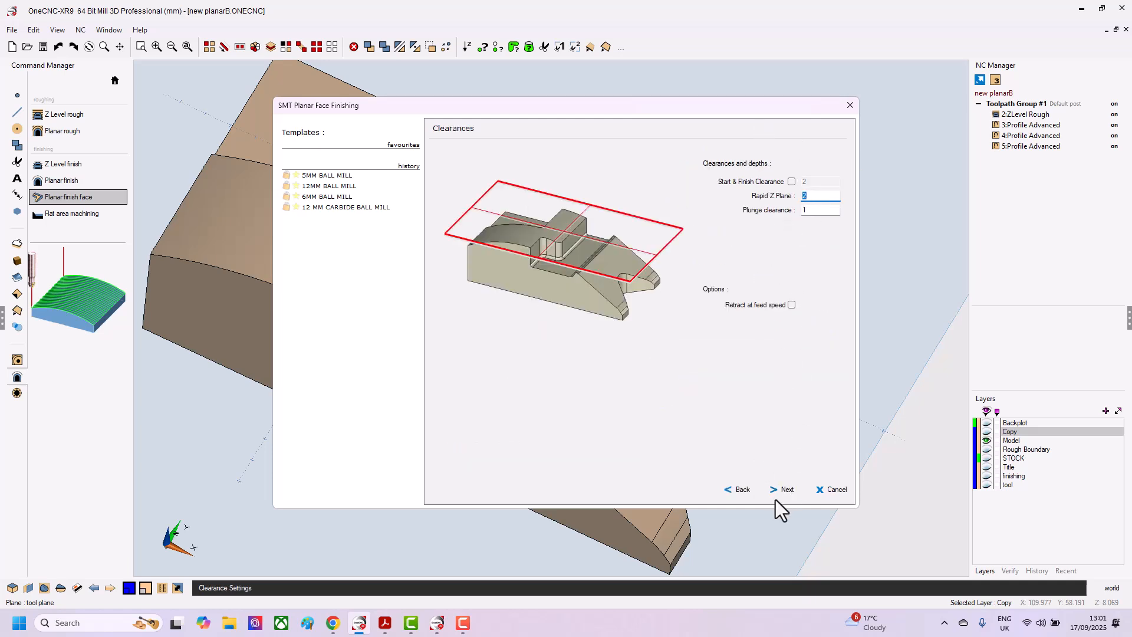
click(789, 490)
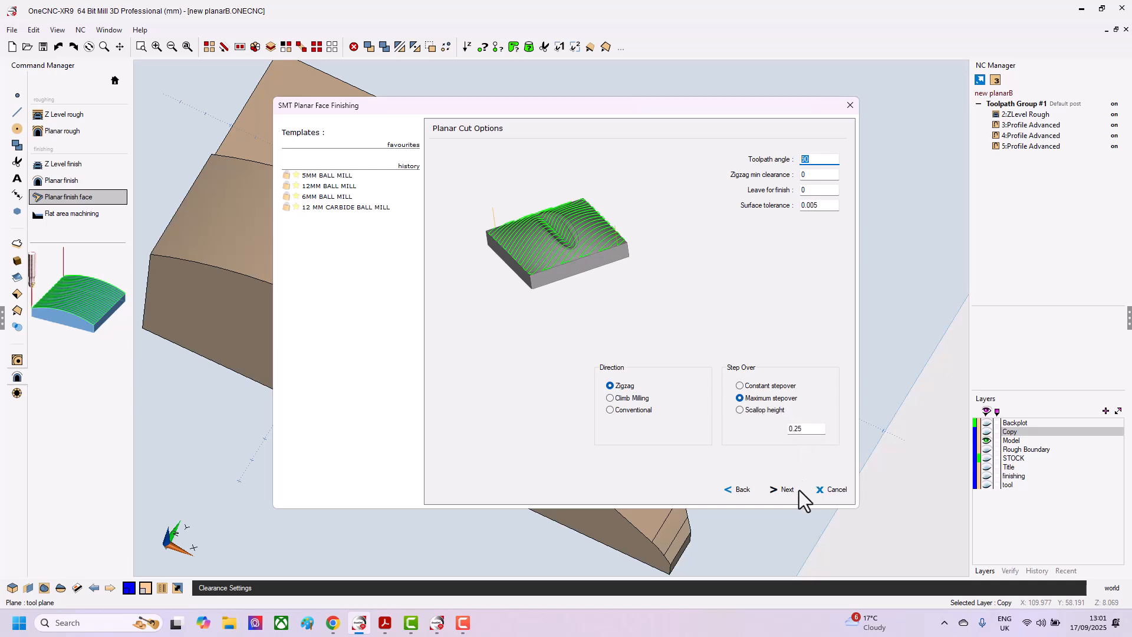
click(781, 489)
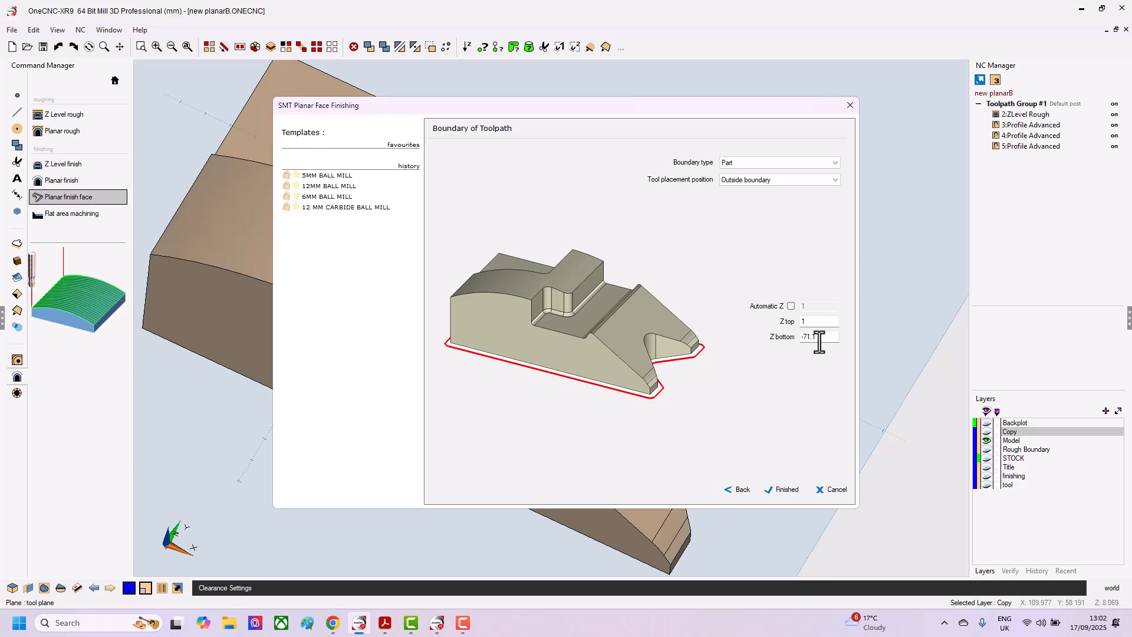
click(794, 489)
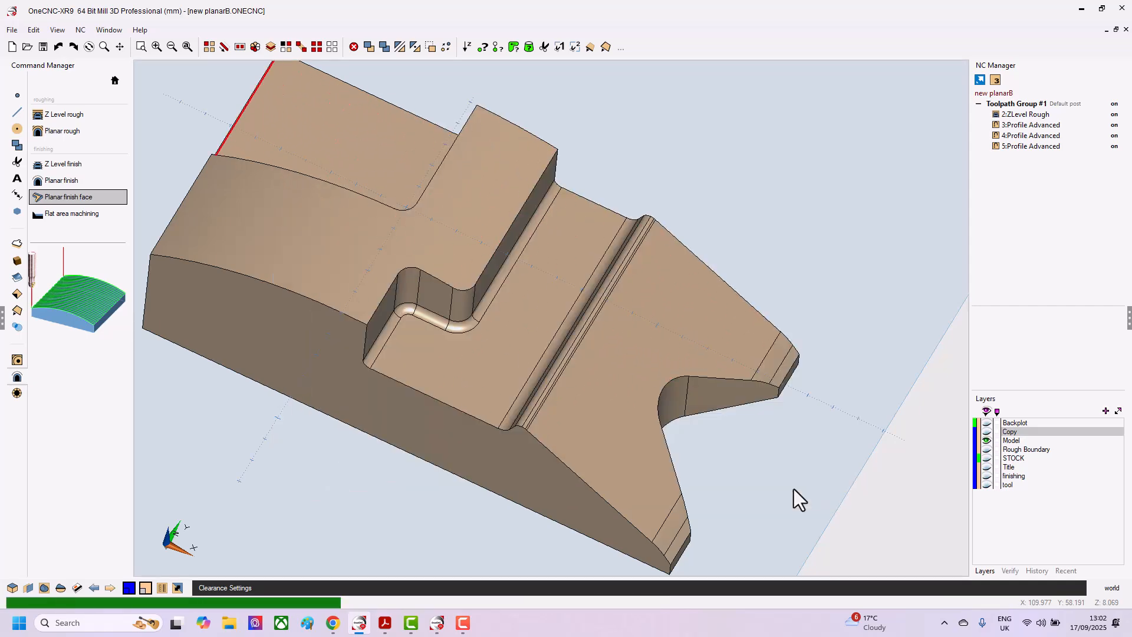
Preview the Z Level Rough toolpath and the three Profile Advanced toolpaths on the model.
middle_drag(668, 292, 648, 348)
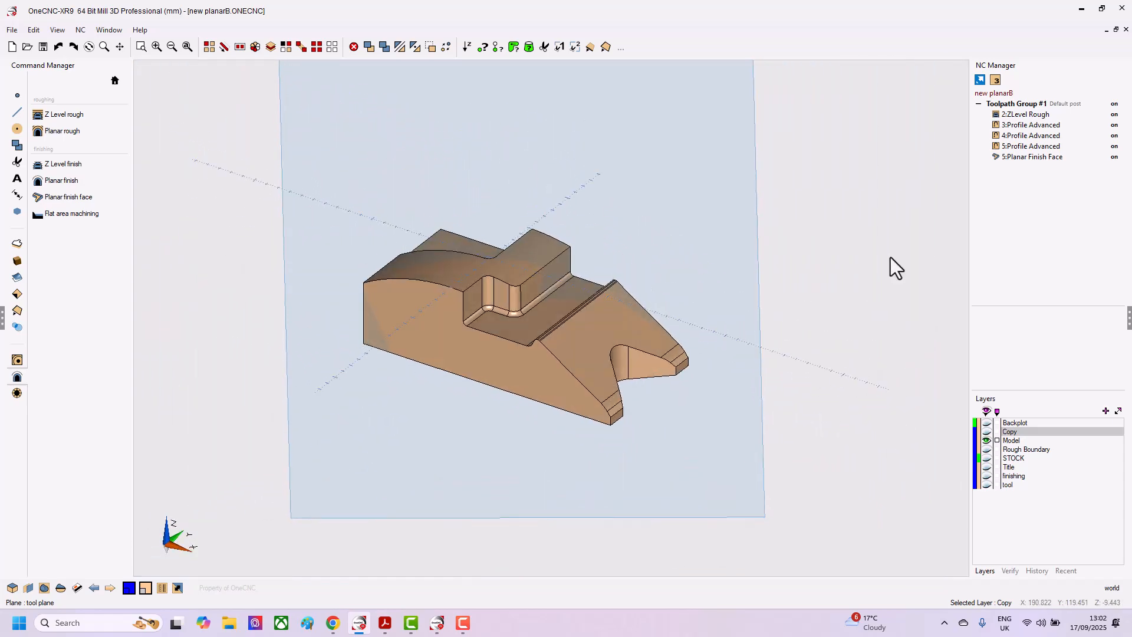
click(1009, 116)
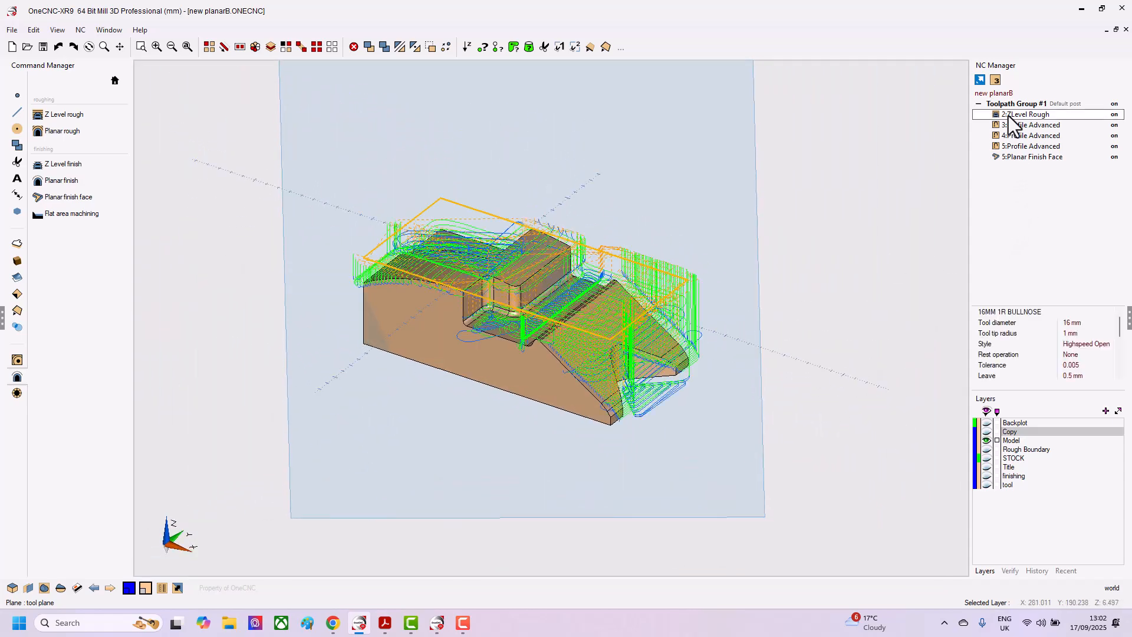
click(1019, 126)
click(1018, 137)
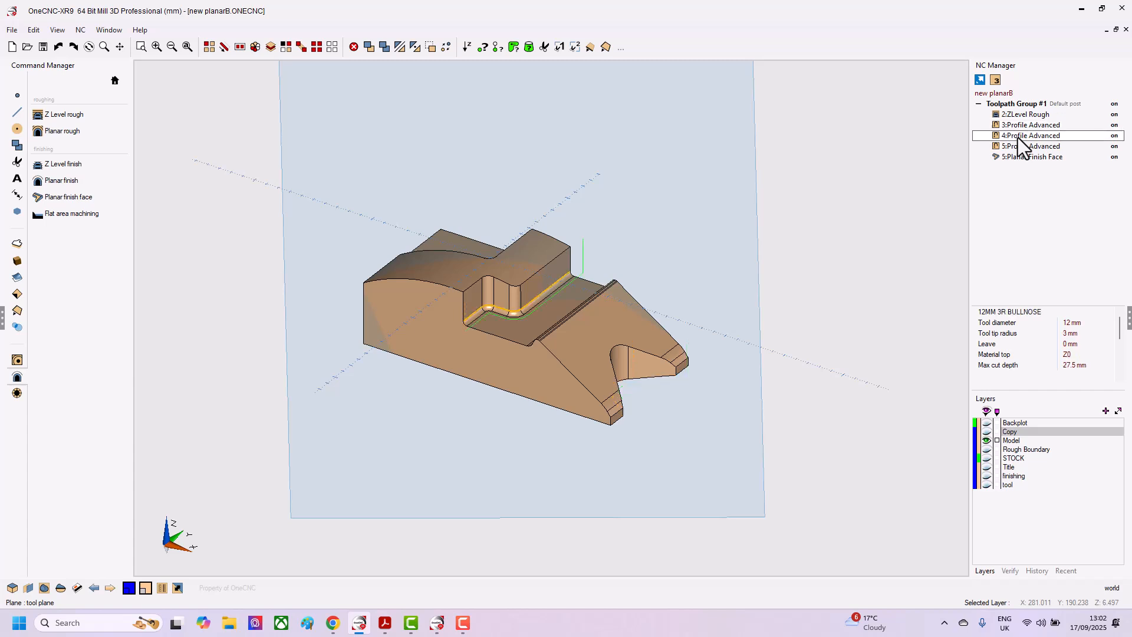
click(1018, 147)
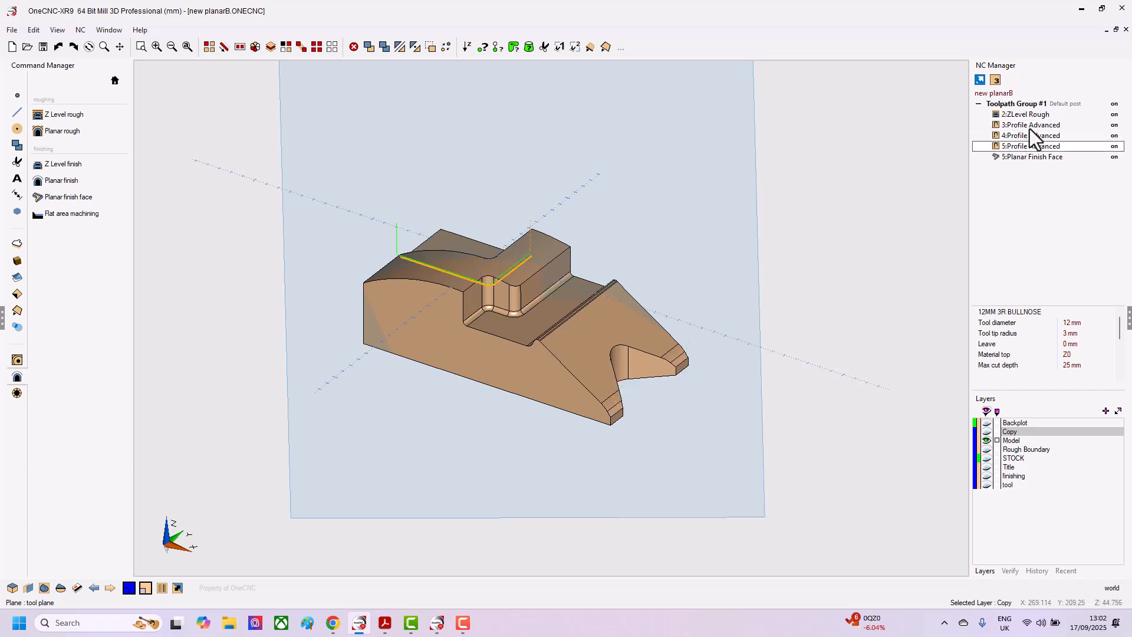
Run a solid simulation of Toolpath Group #1 with the stock model as stock, and raise its playback speed.
right_click(1031, 103)
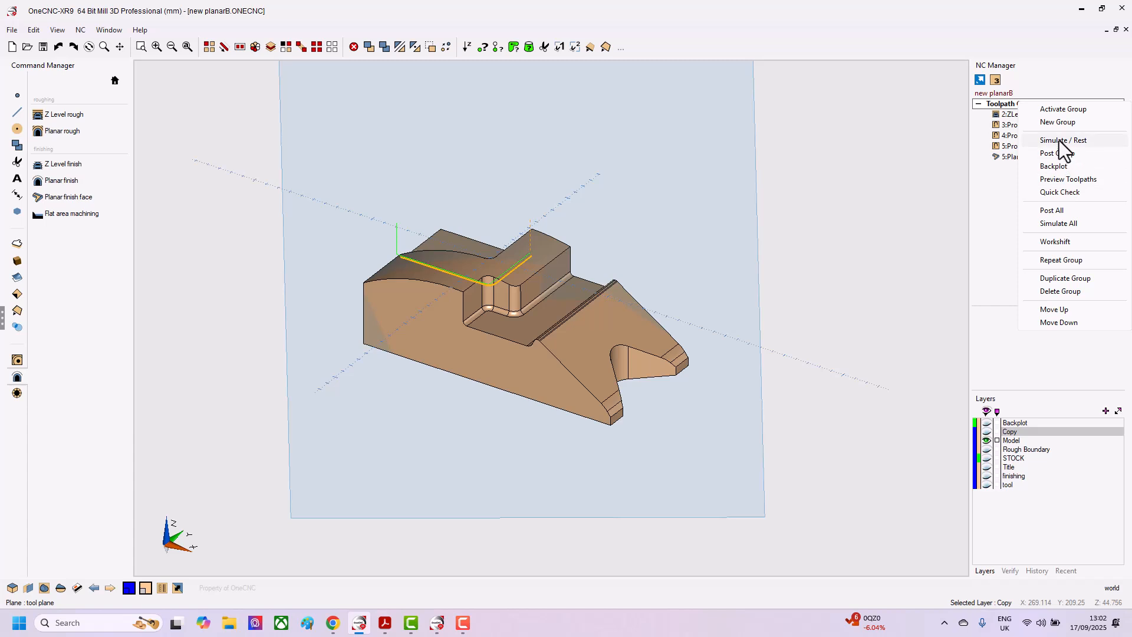
click(1061, 142)
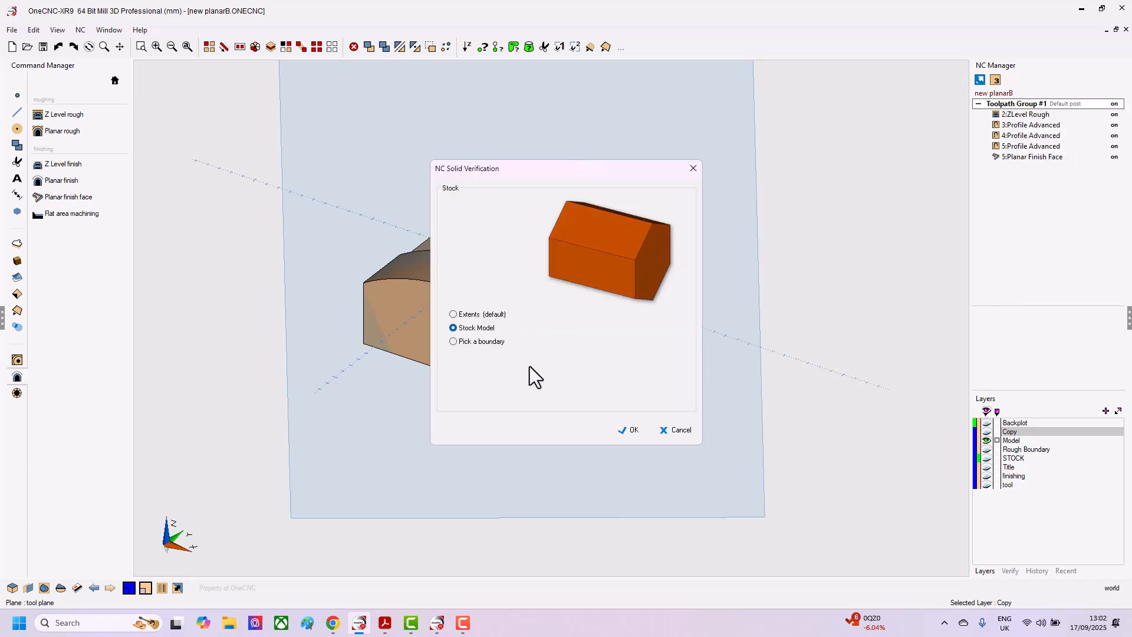
click(630, 434)
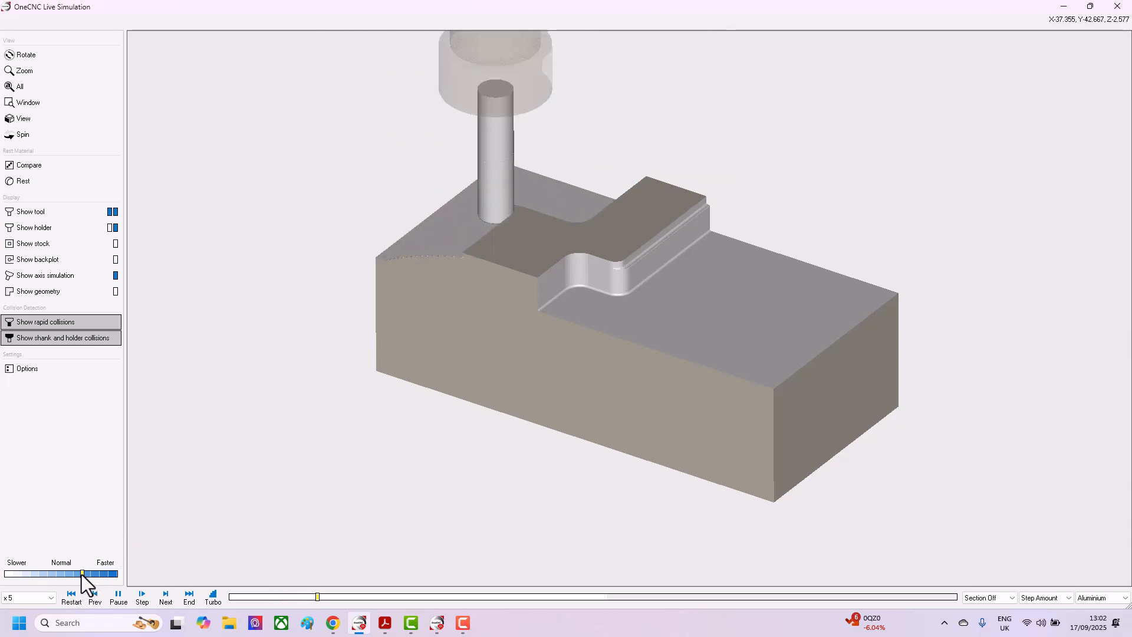
drag(81, 575, 88, 574)
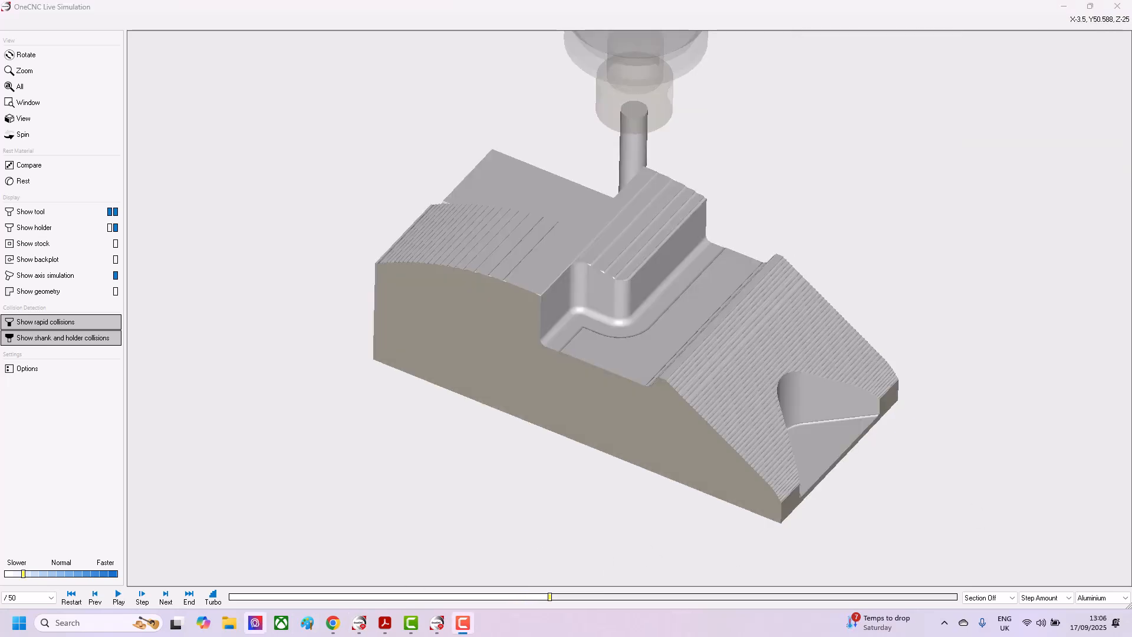
Resume the simulation and set its playback speed to /20.
drag(23, 572, 32, 571)
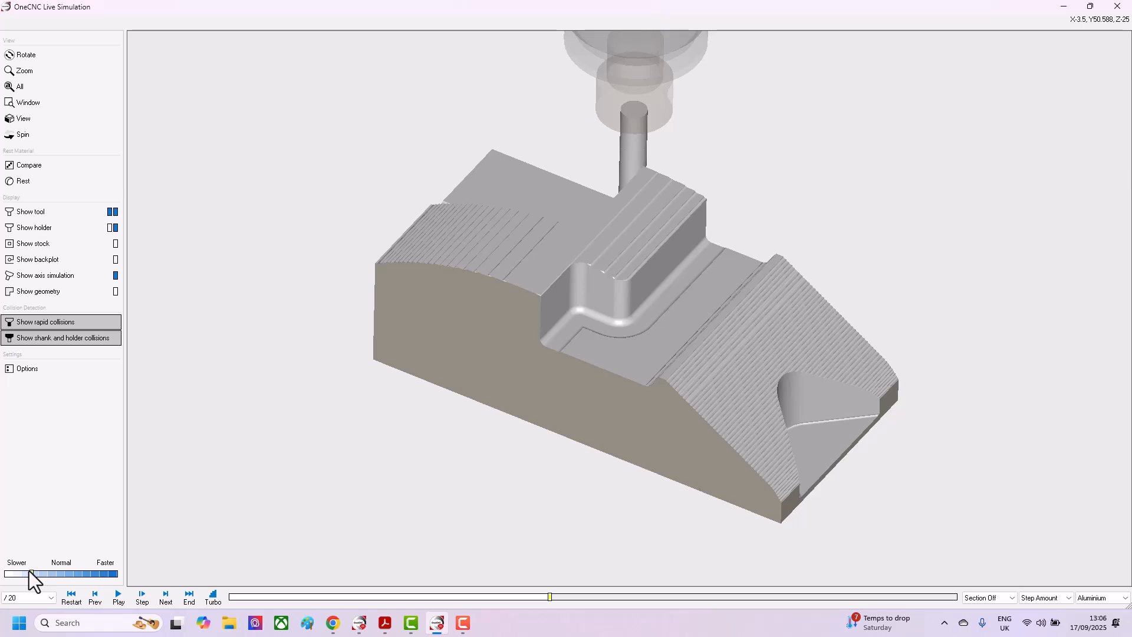
click(115, 596)
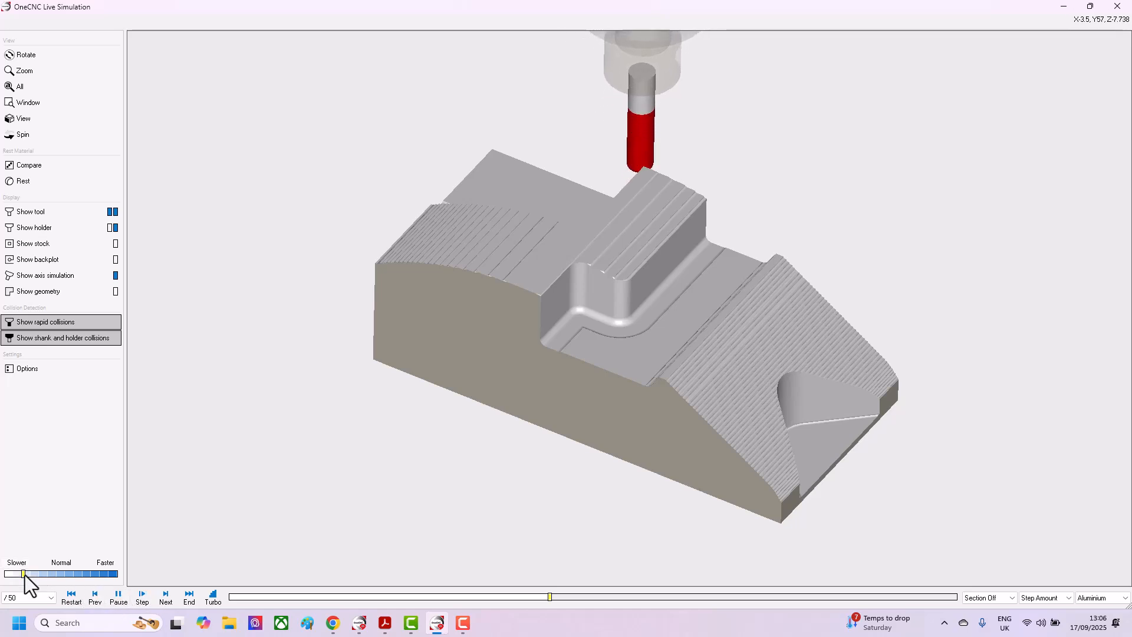
drag(24, 572, 32, 572)
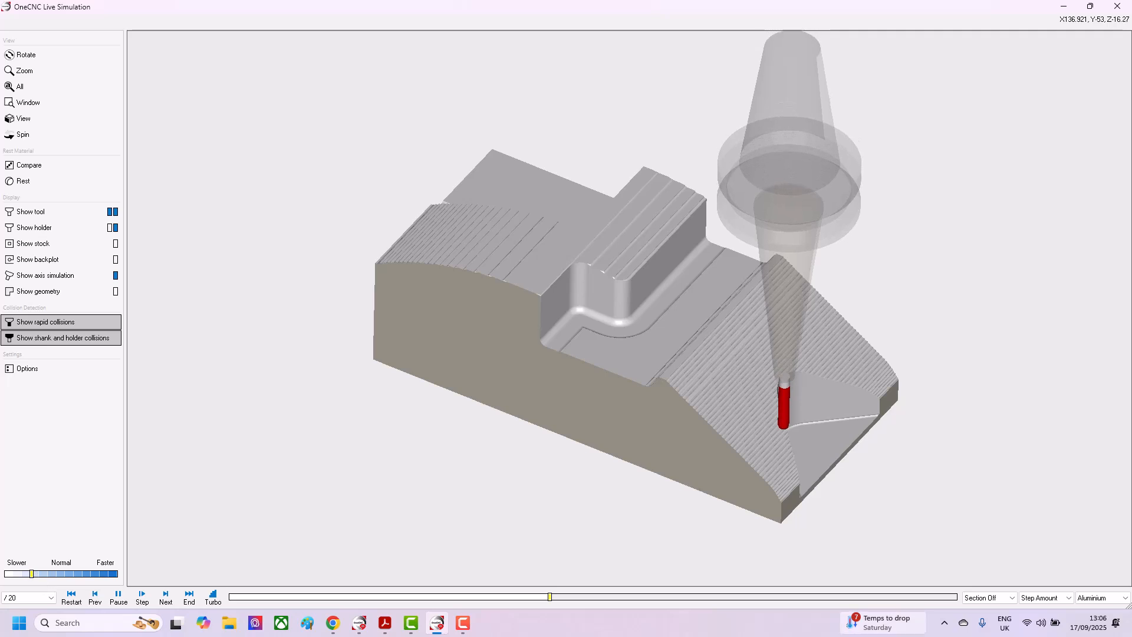
Switch the simulation's colour scheme to Primary and raise the playback speed to x 5.
click(1100, 598)
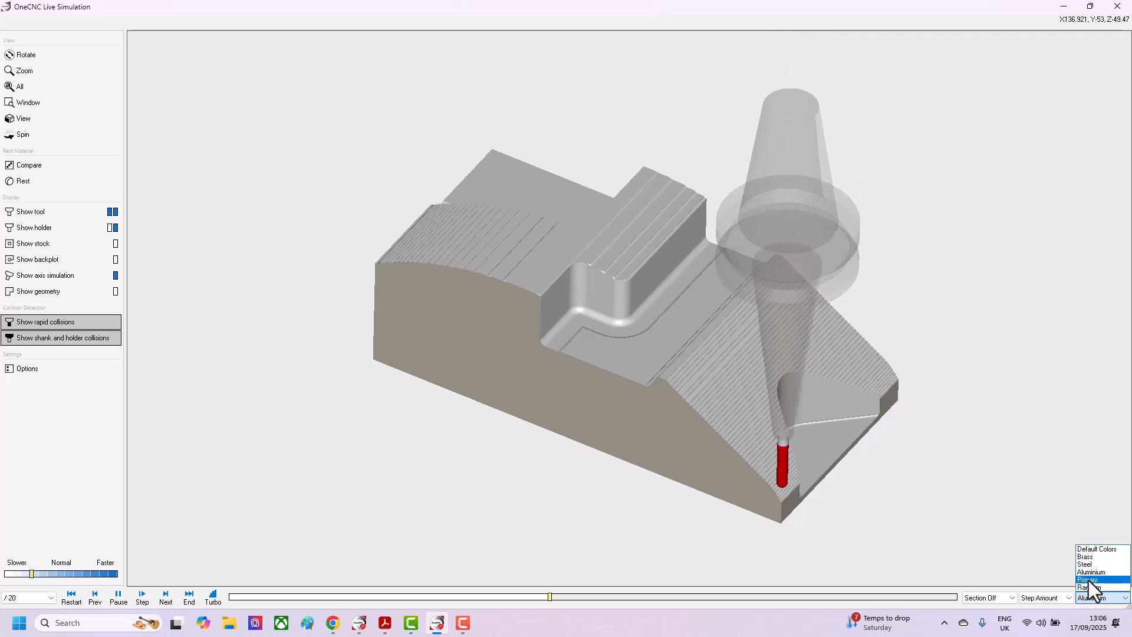
click(1086, 581)
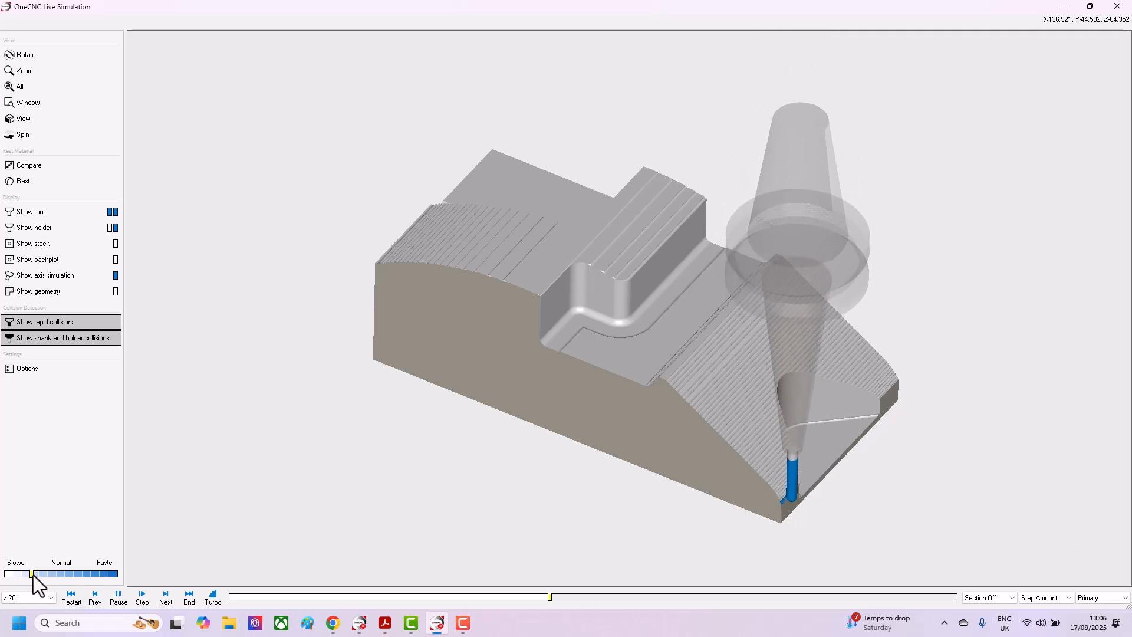
drag(33, 575, 83, 566)
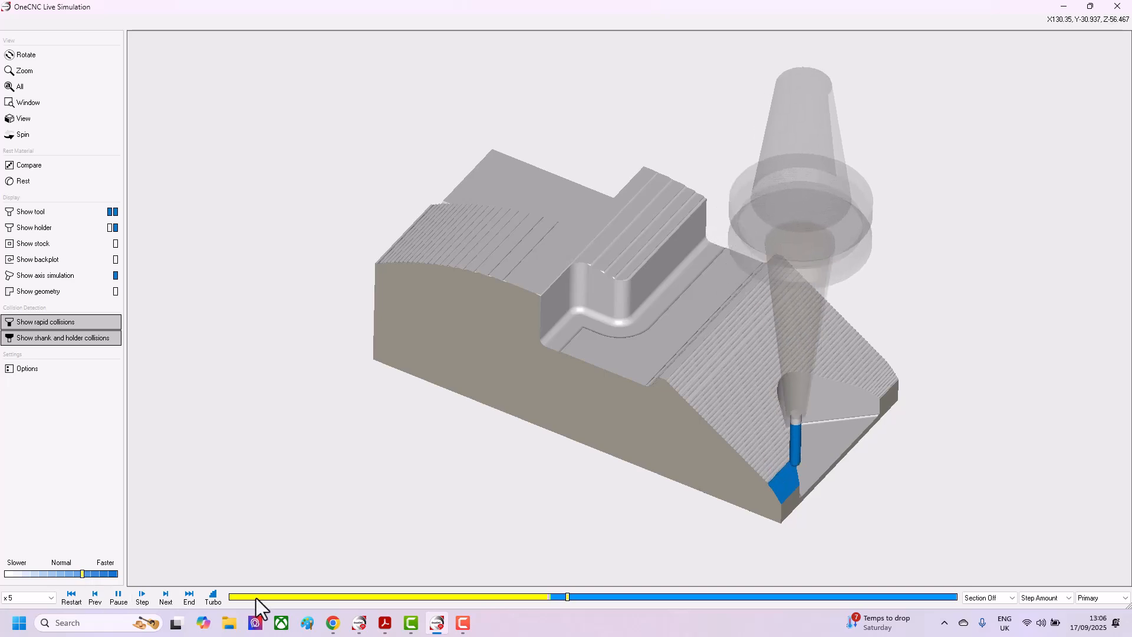
Examine the planar face finishing cuts up close and from several angles, raising the playback speed to x 10 and faster.
middle_drag(821, 501, 795, 461)
scroll(790, 454, up, 5)
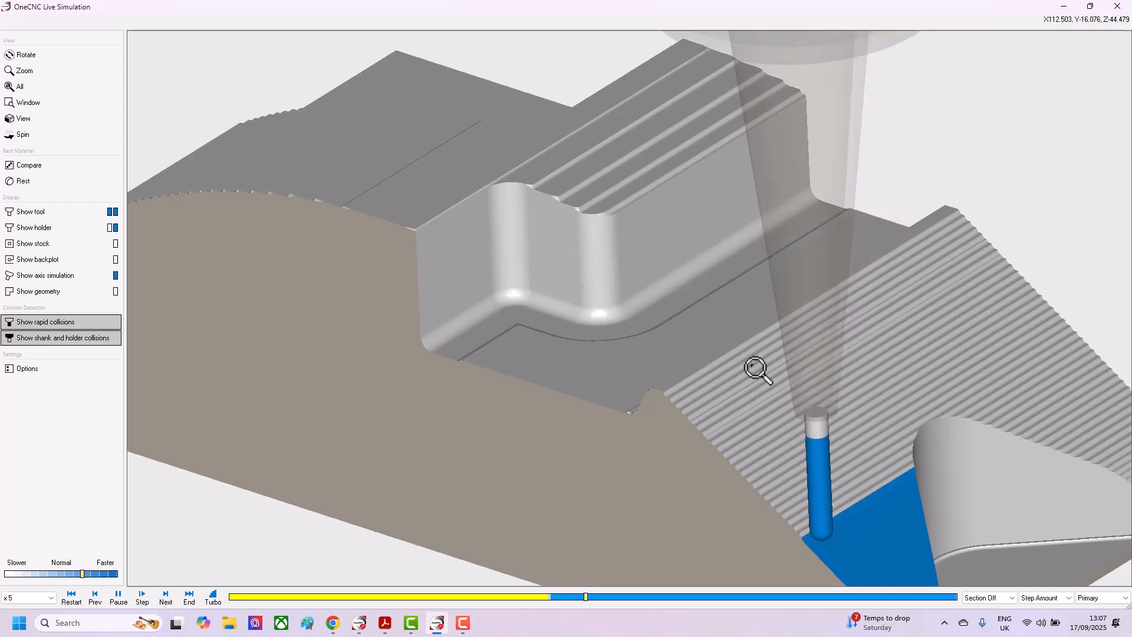
scroll(758, 403, down, 1)
scroll(758, 403, down, 4)
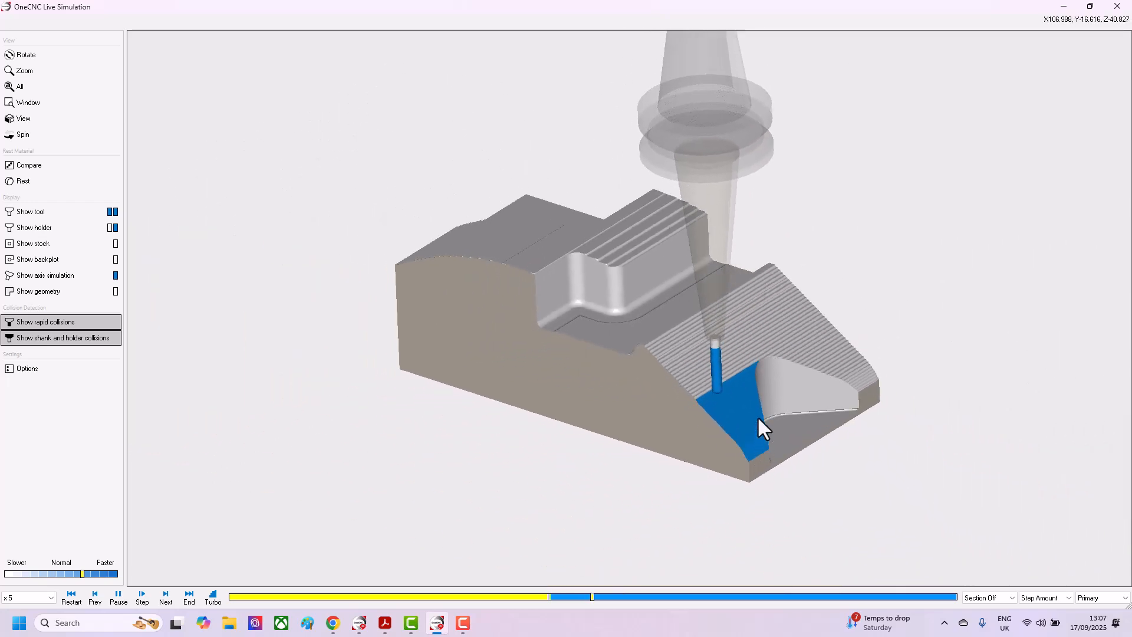
scroll(643, 475, down, 1)
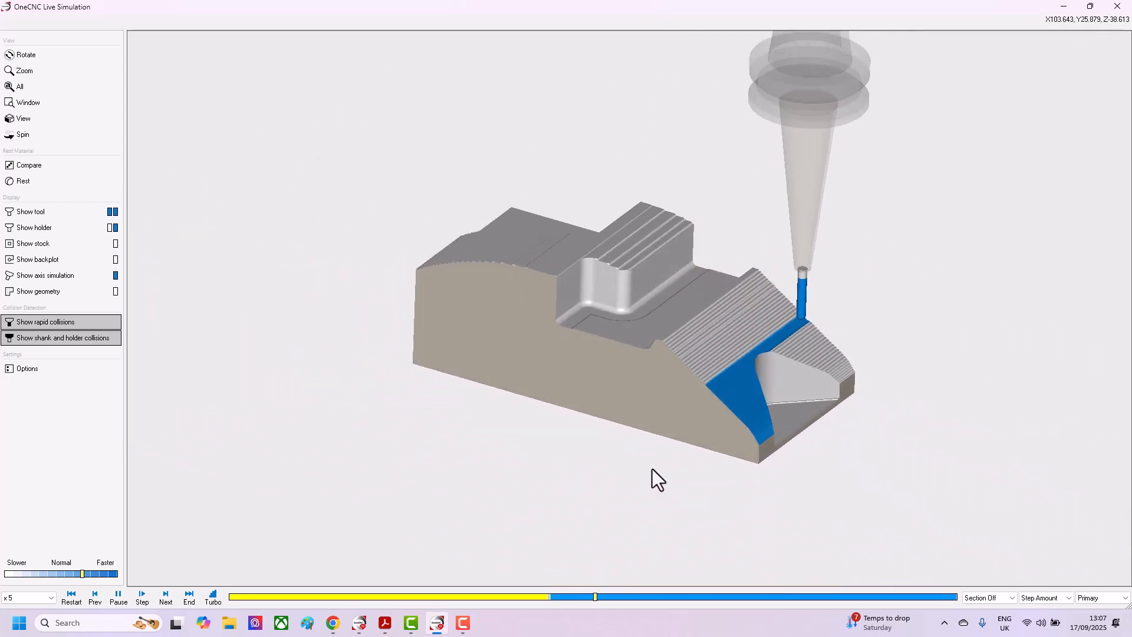
drag(83, 573, 88, 573)
mouse_move(418, 543)
middle_down()
mouse_move(441, 523)
mouse_move(444, 533)
middle_up()
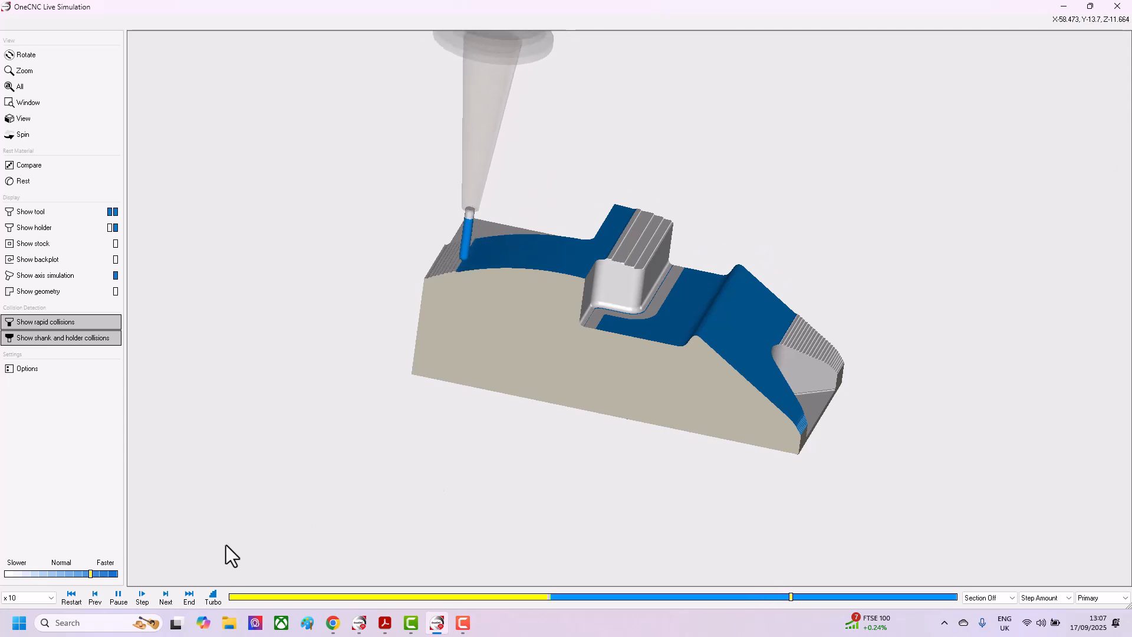
drag(89, 575, 99, 575)
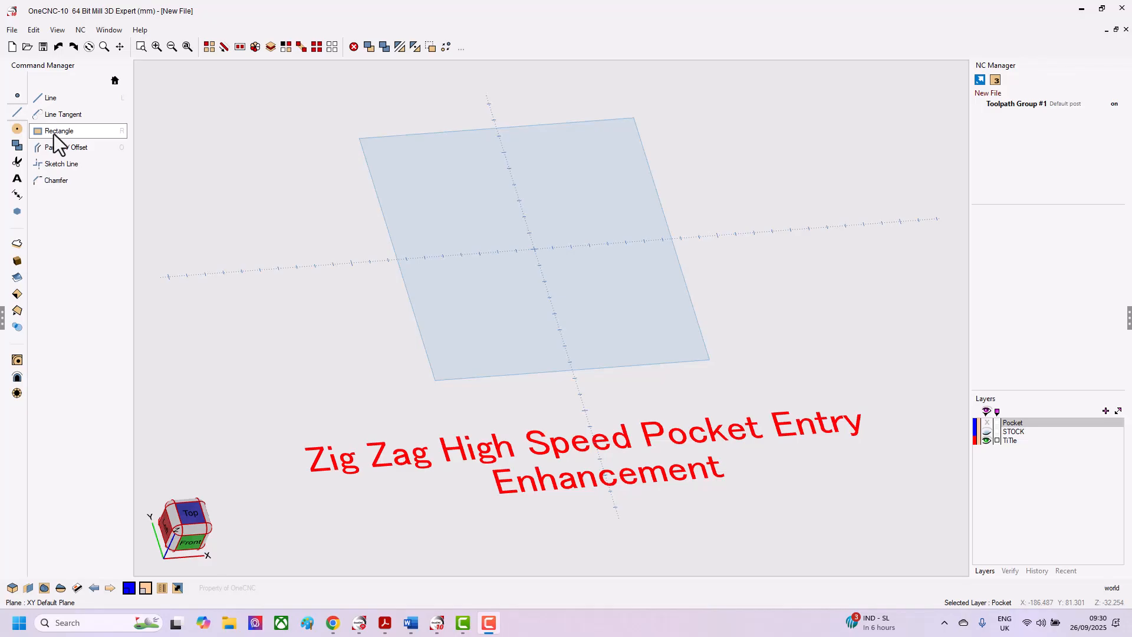
Draw a 100 by 100 mm rectangle with 5 mm corner radius from X-50, Y-50 on the Pocket layer.
click(55, 130)
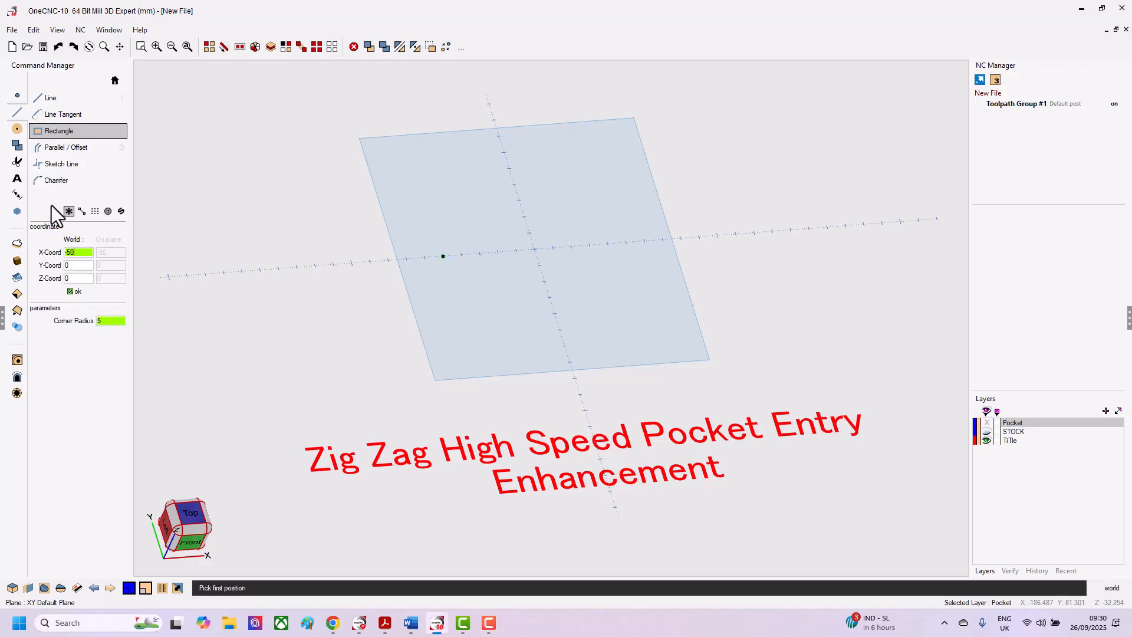
text(-50)
key(Tab)
click(76, 292)
text(100)
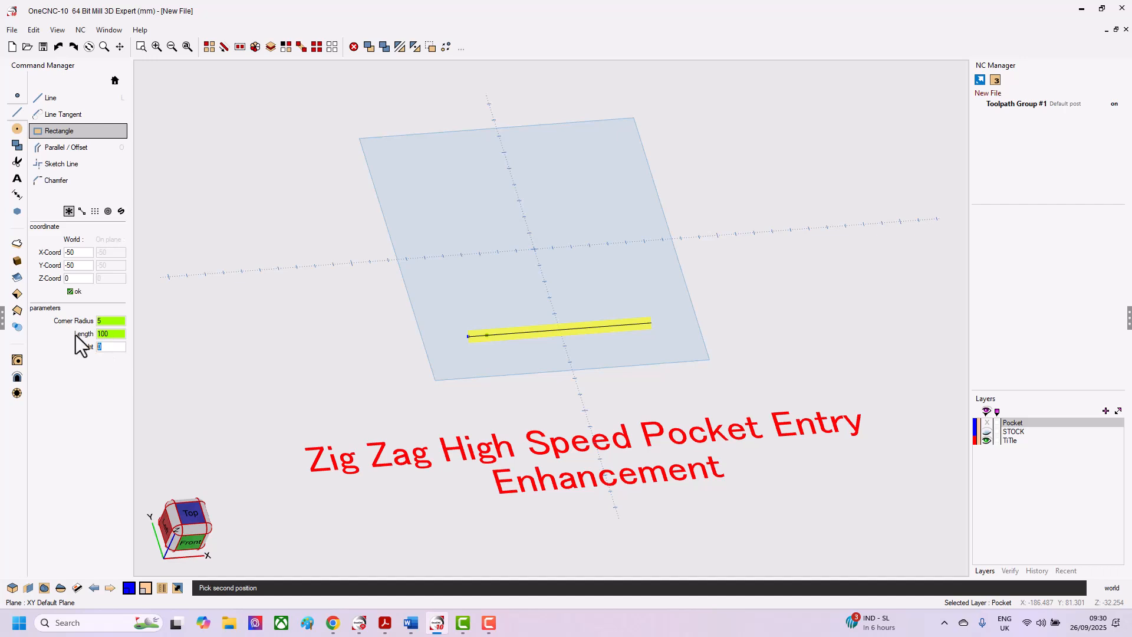
text(100)
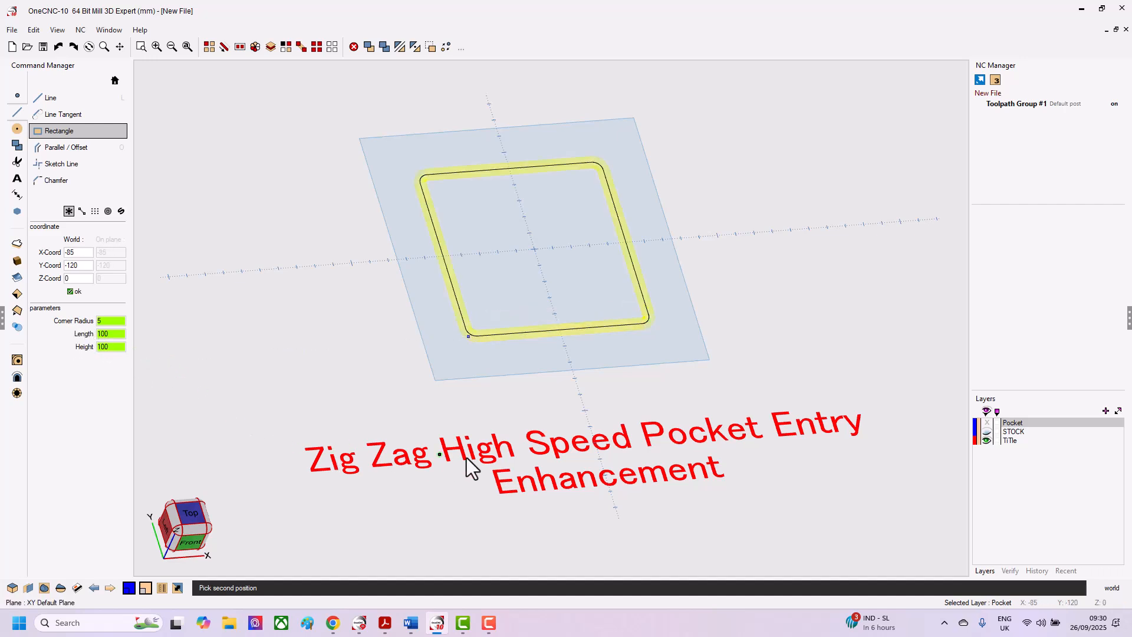
Start a high-speed pocketing operation on the rounded rectangle with the 12 mm 1R bullnose and a final Z of -20.
click(394, 396)
key(Escape)
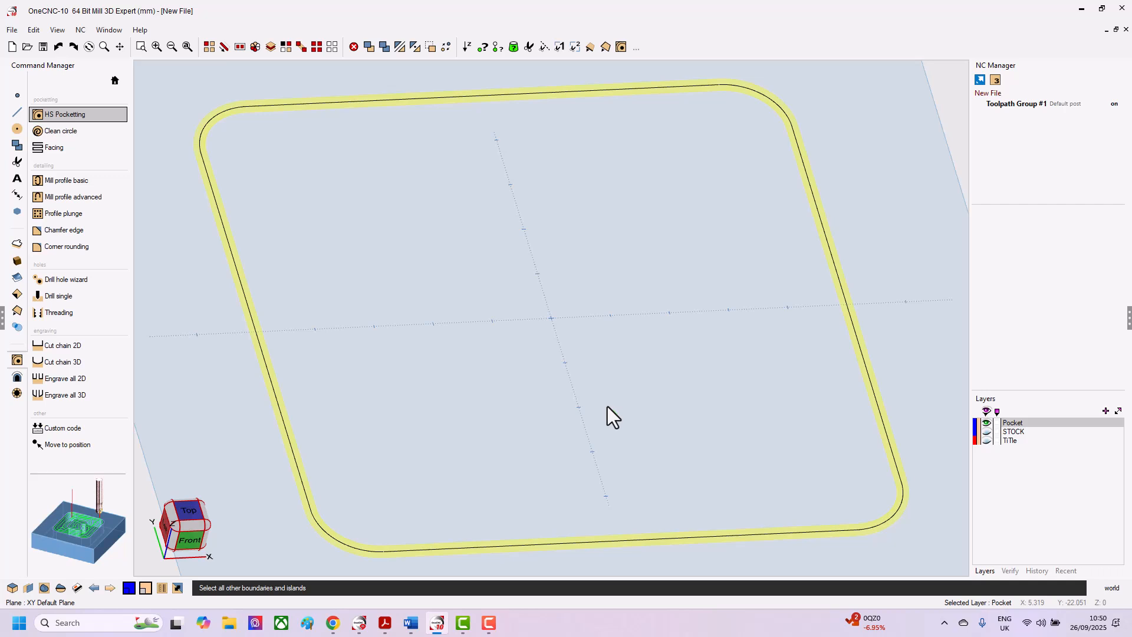
right_click(838, 540)
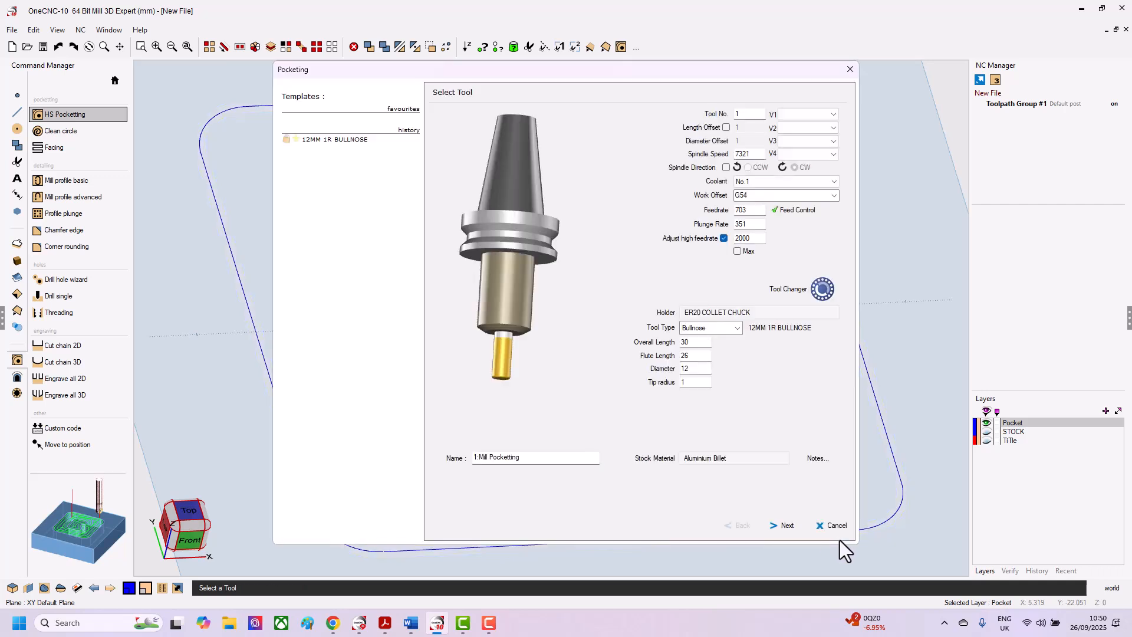
click(789, 525)
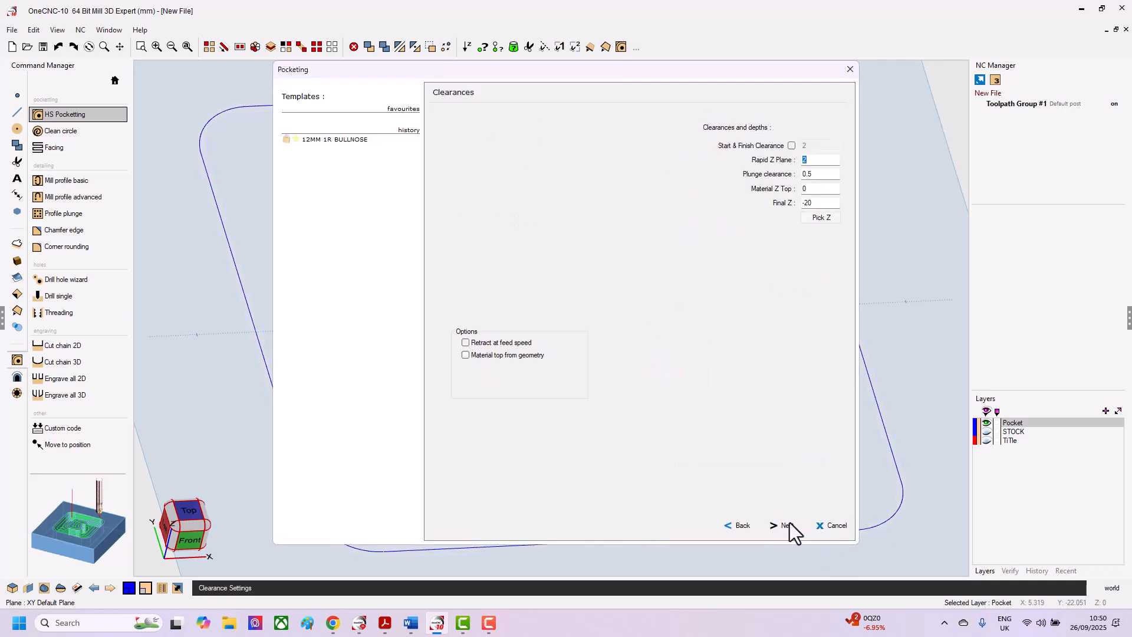
click(790, 524)
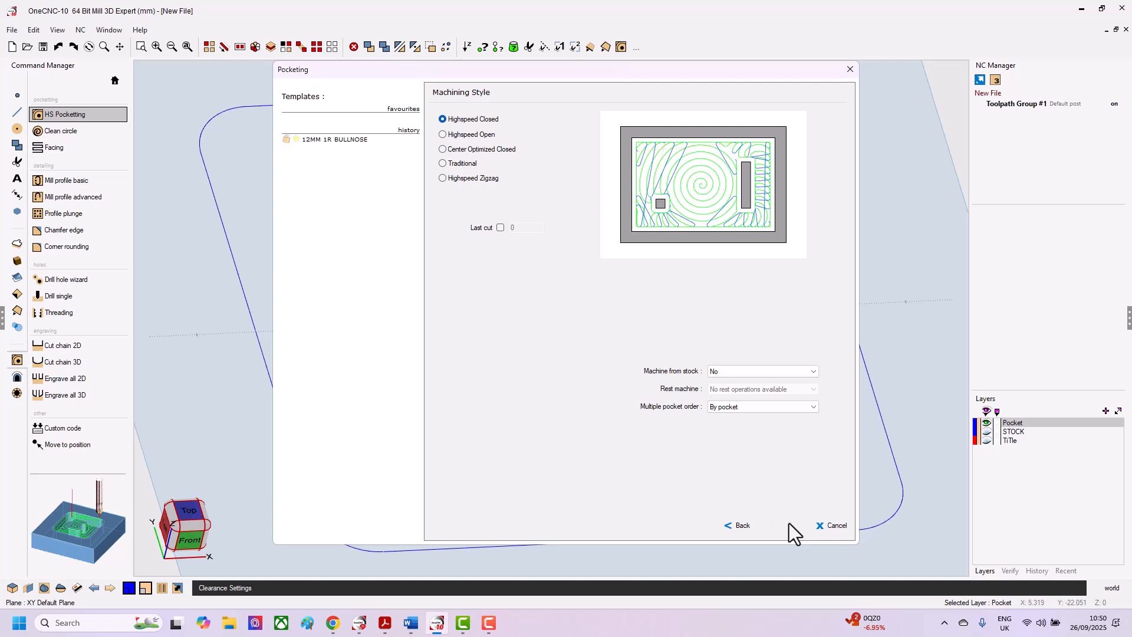
Create the pocket toolpath with Highspeed Closed style, Ramp Zigzag entry at 3 degrees, 30% stepover and 10 mm rough depths.
click(789, 524)
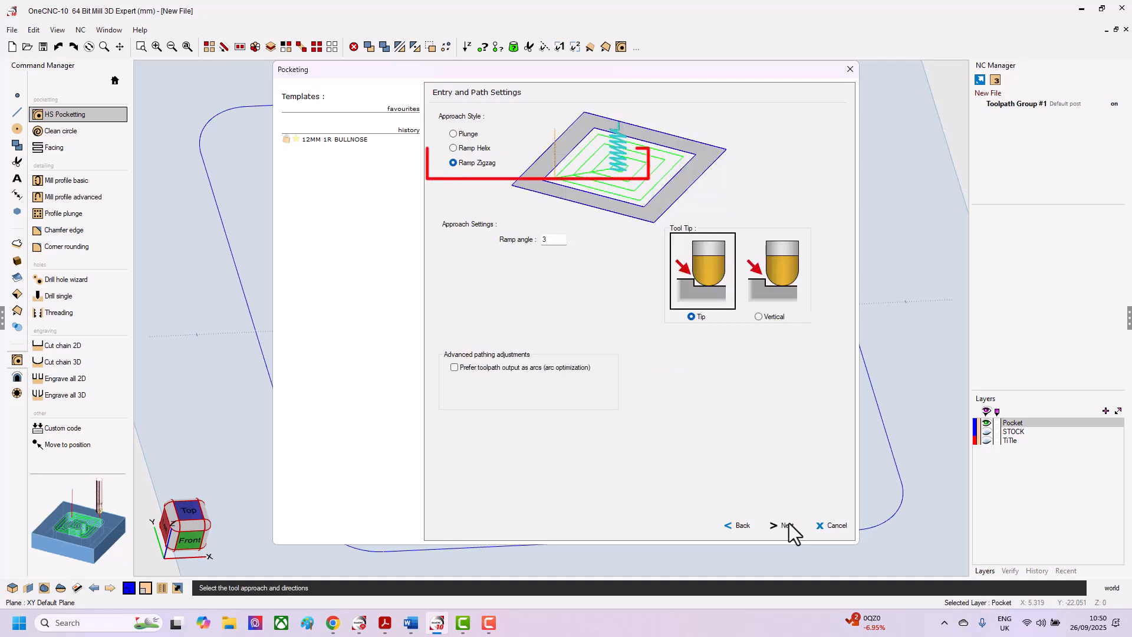
click(789, 524)
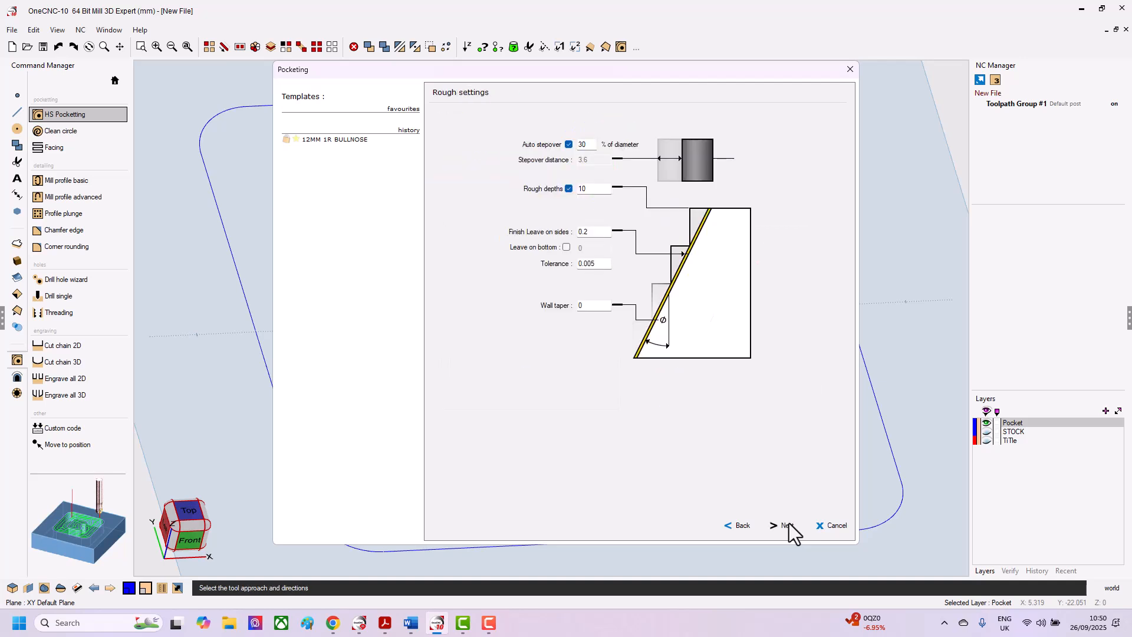
click(789, 524)
click(788, 525)
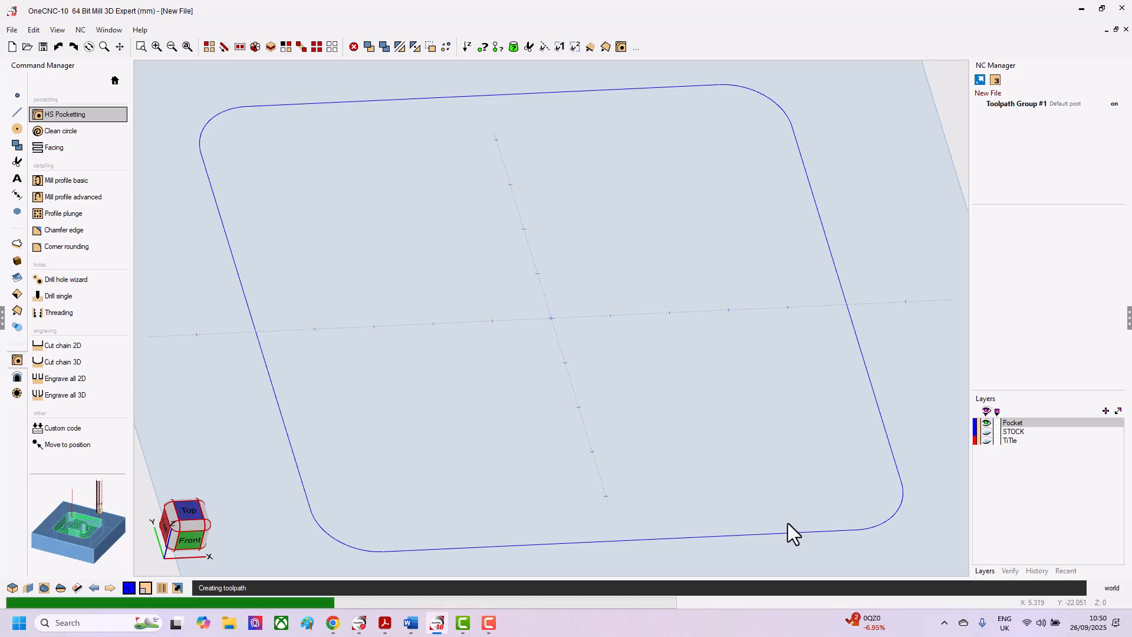
Simulate the pocketing operation using the stock model and inspect the cutting.
click(1021, 115)
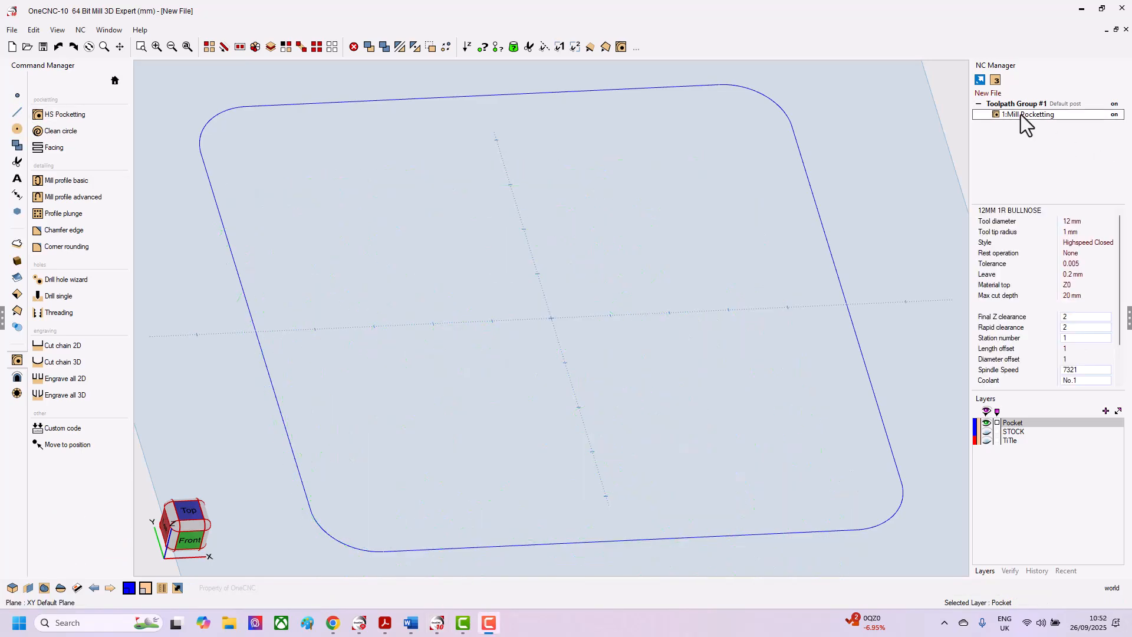
right_click(1021, 113)
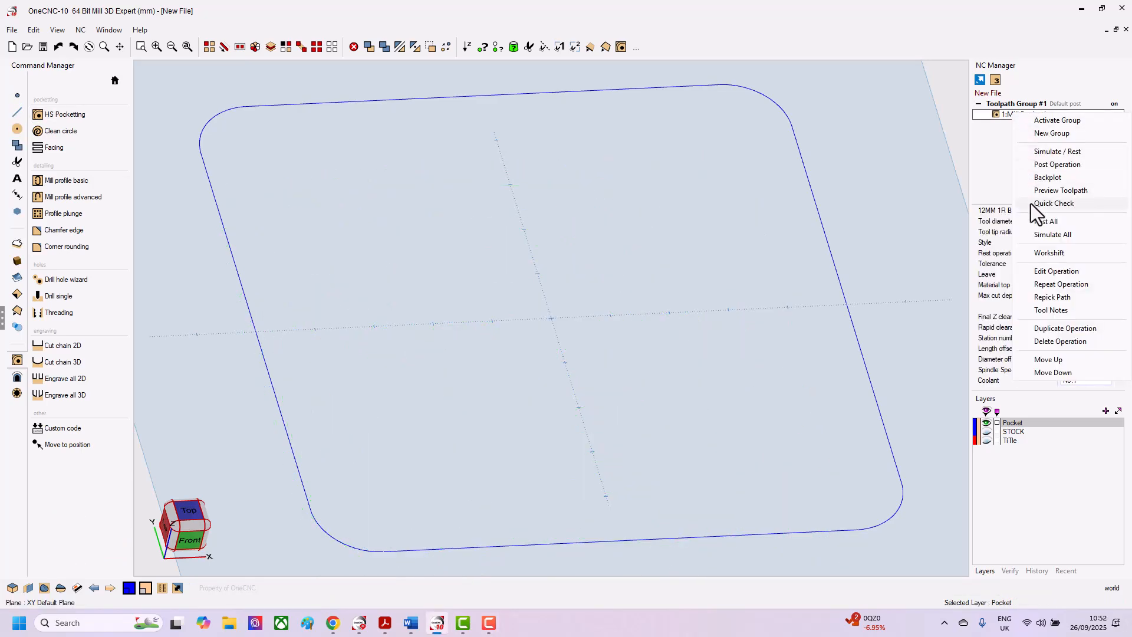
click(1047, 151)
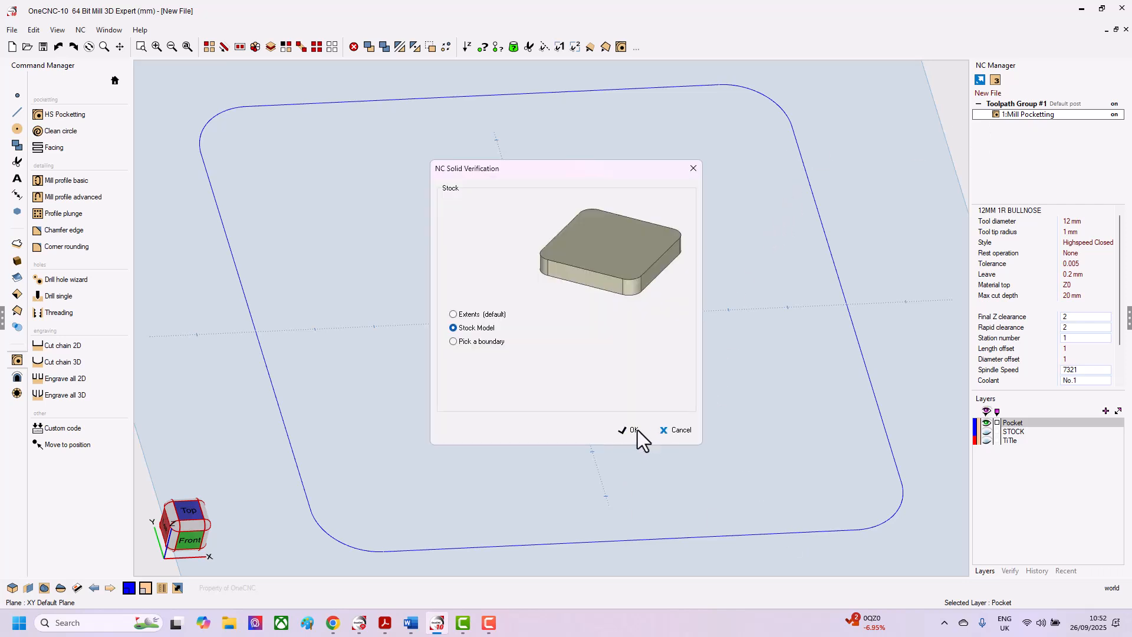
click(633, 430)
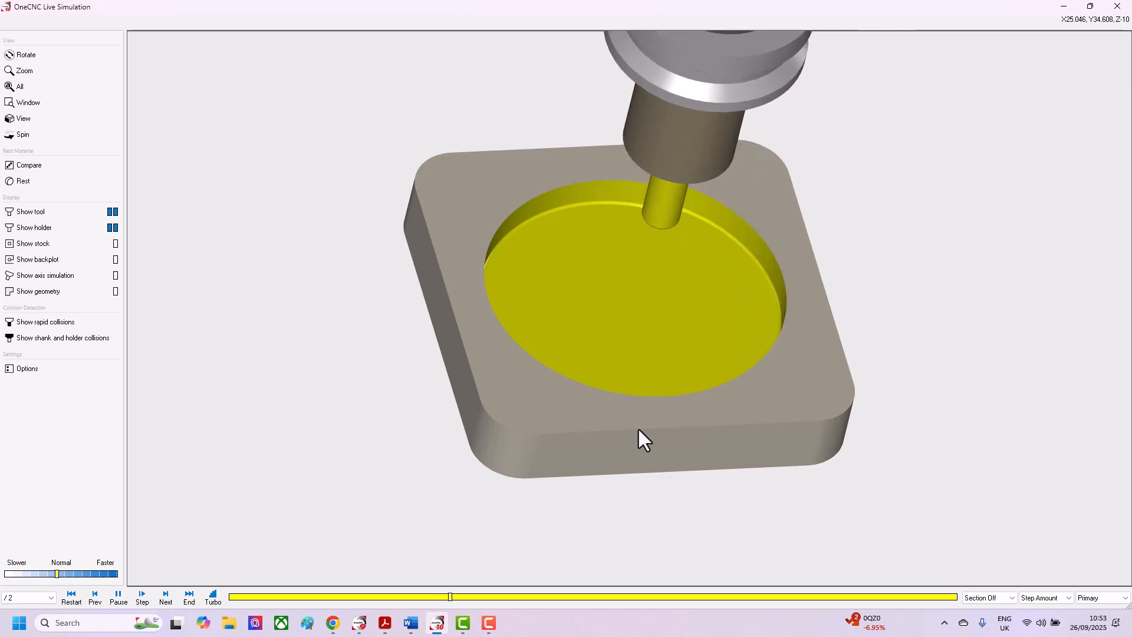
mouse_move(427, 416)
middle_down()
mouse_move(413, 396)
mouse_move(405, 417)
middle_up()
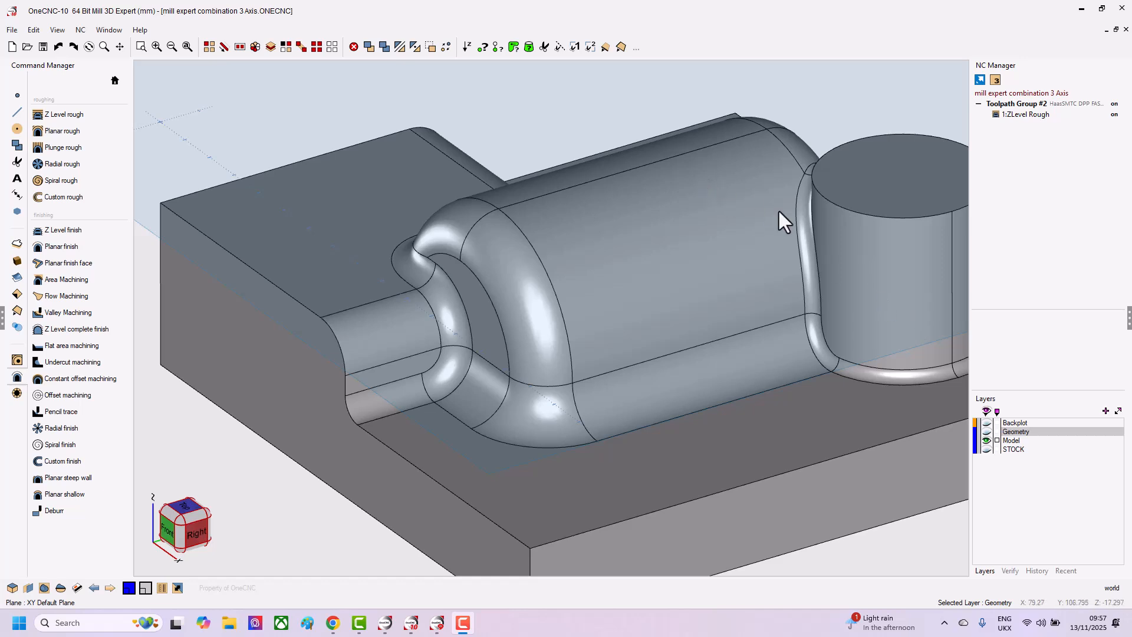
Select the connected fillet surfaces around the large cylinder's front end and the flat face between them for Flow Machining.
click(71, 295)
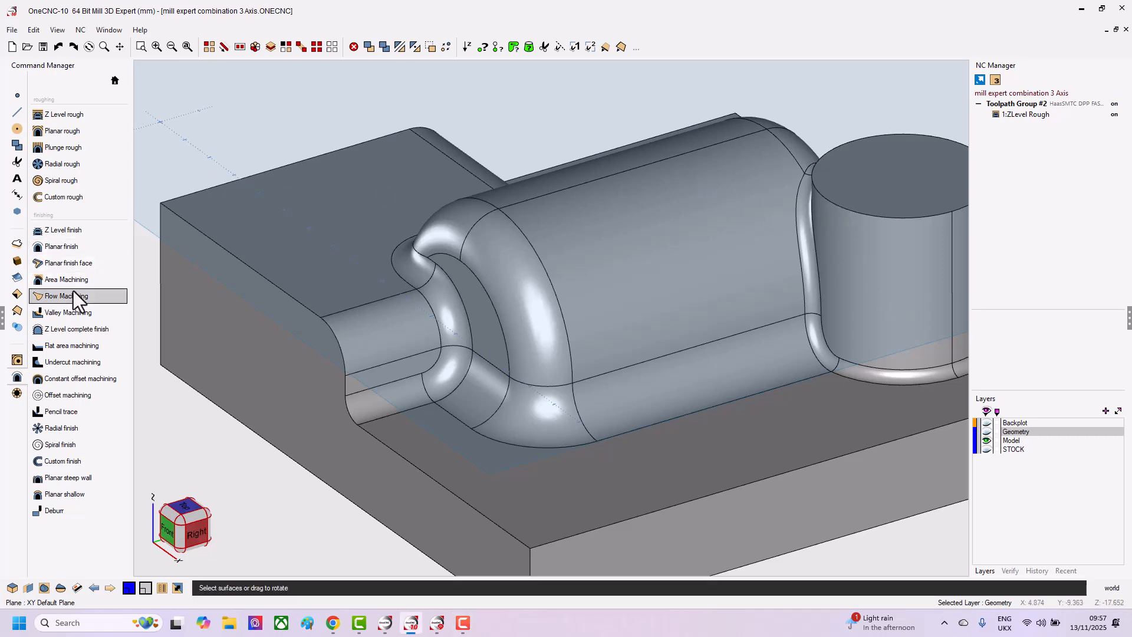
click(549, 412)
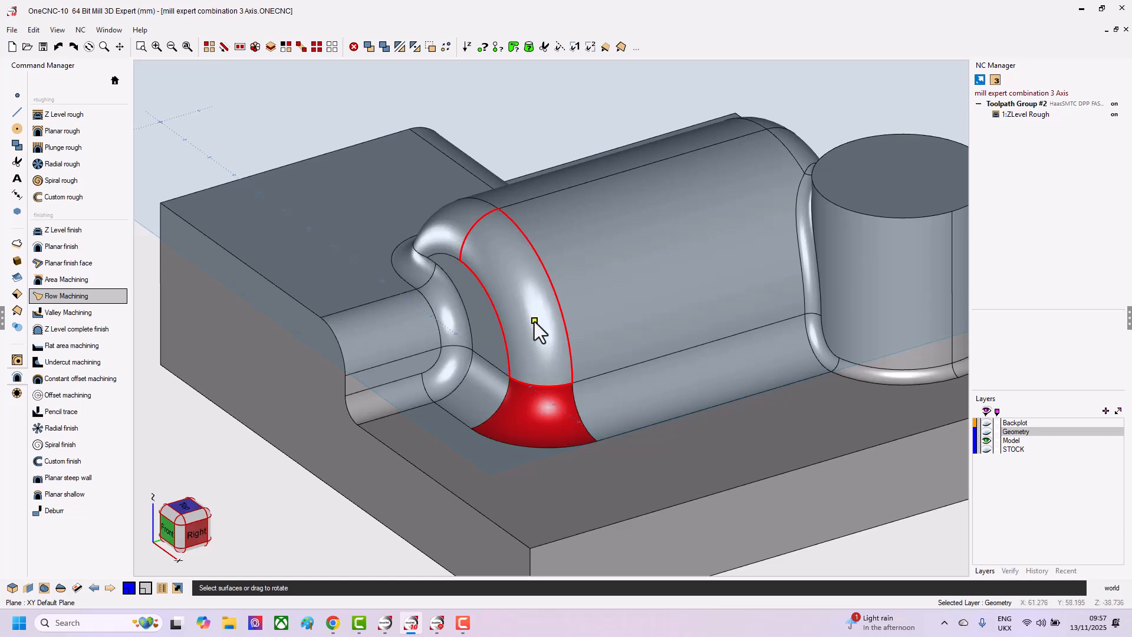
click(493, 286)
click(438, 229)
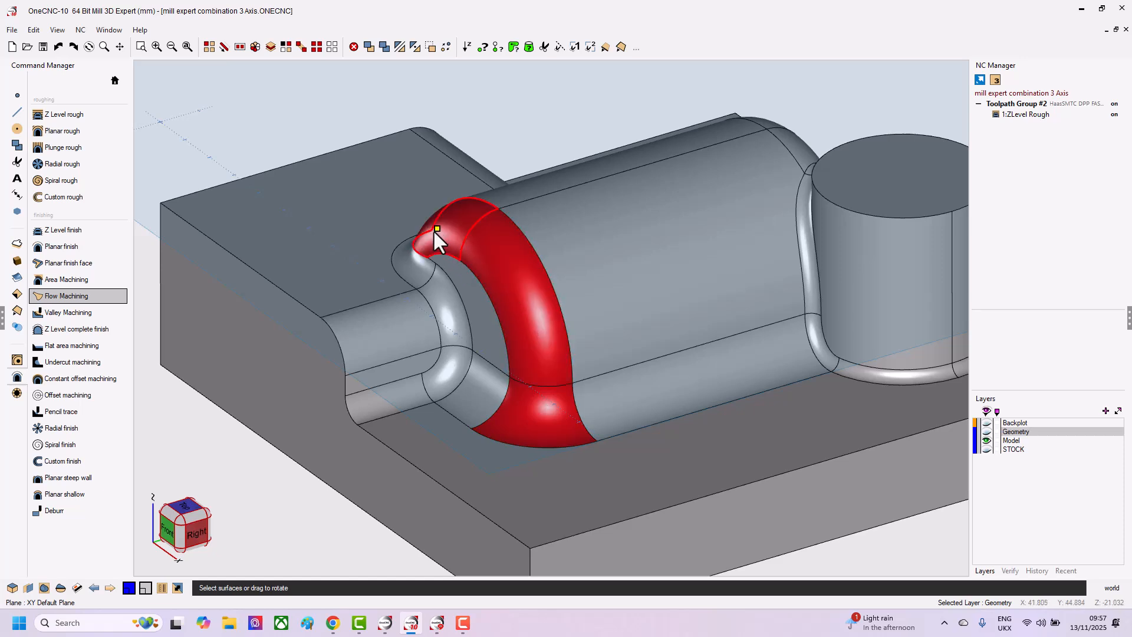
click(414, 275)
click(444, 317)
click(442, 375)
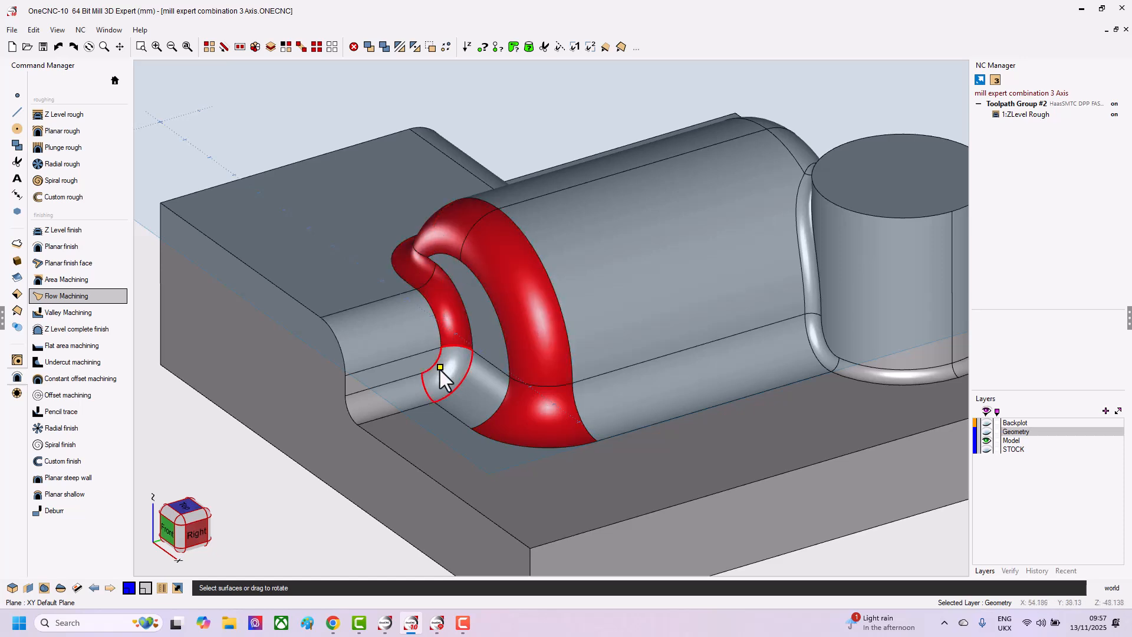
click(477, 388)
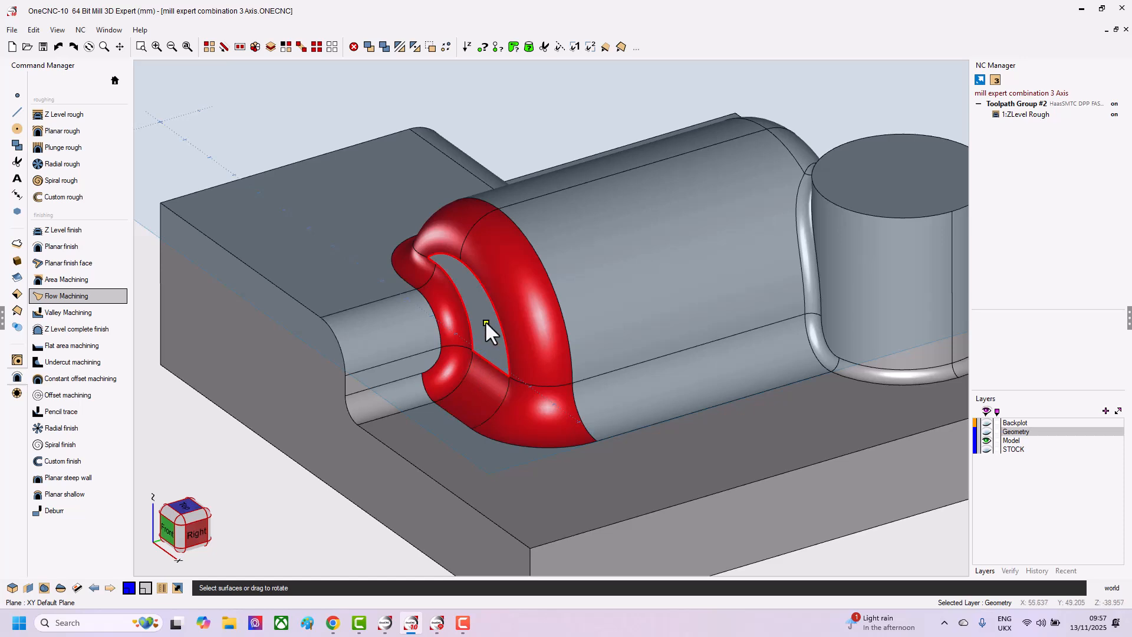
click(485, 322)
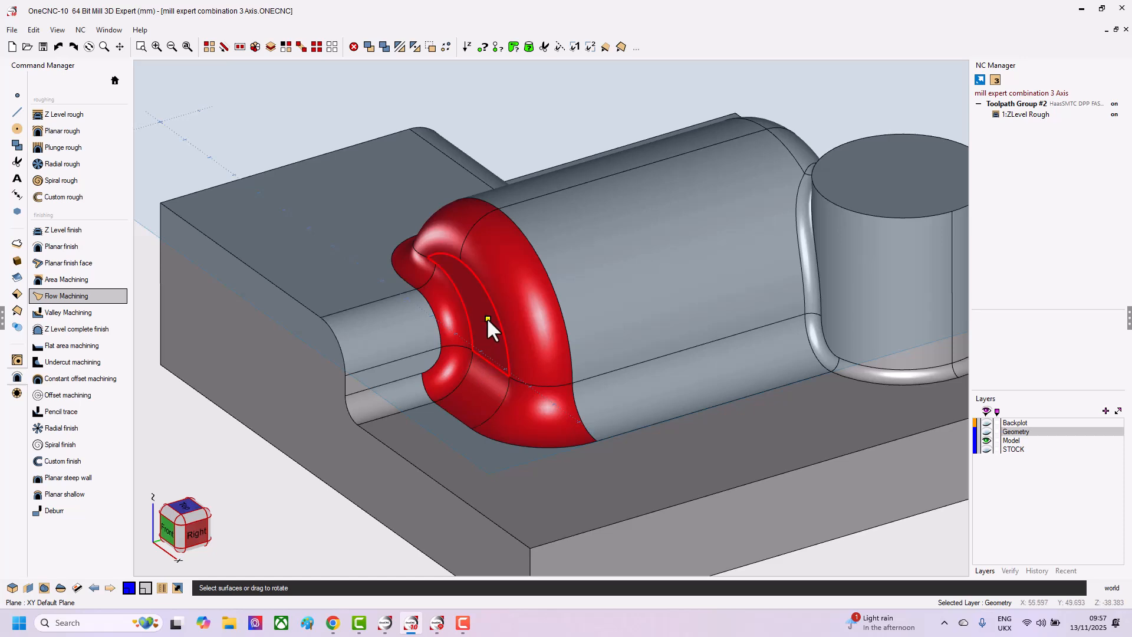
right_click(487, 316)
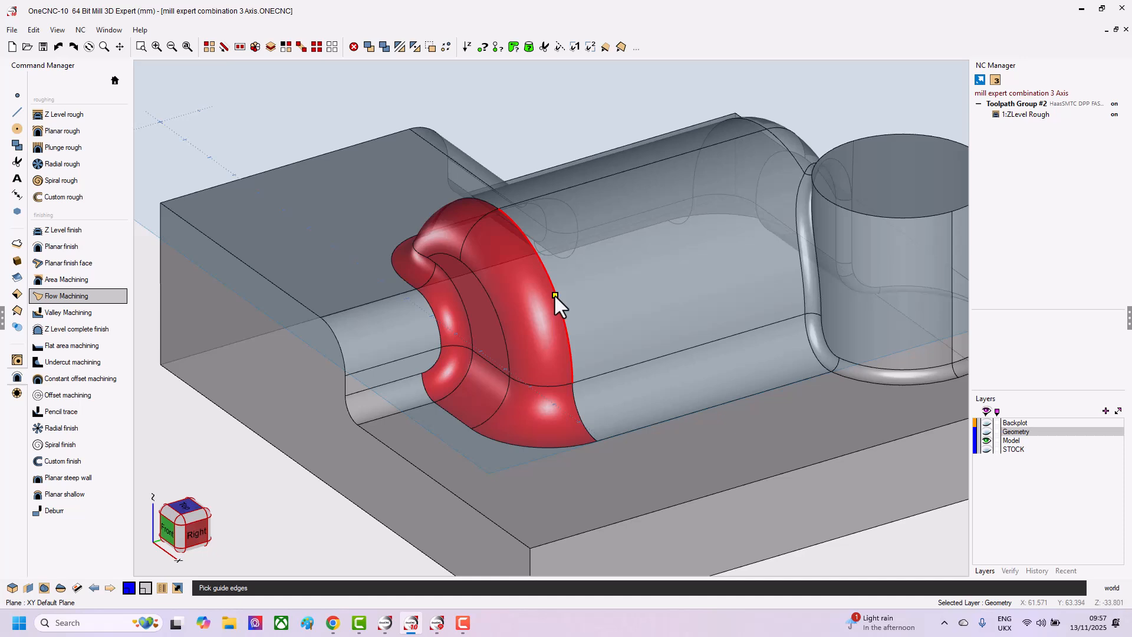
Create the Flow Machining toolpath using the fillet's edge along the cylinder as guide, a 6 mm ball mill and the Away from Guide style.
click(554, 294)
right_click(533, 292)
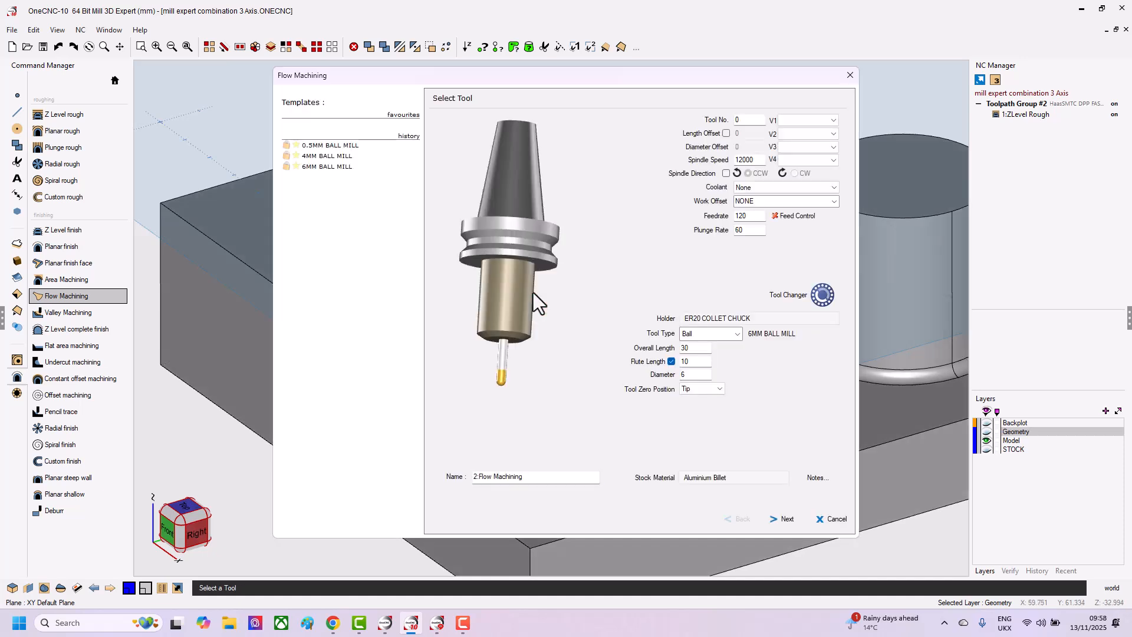
click(787, 518)
click(787, 517)
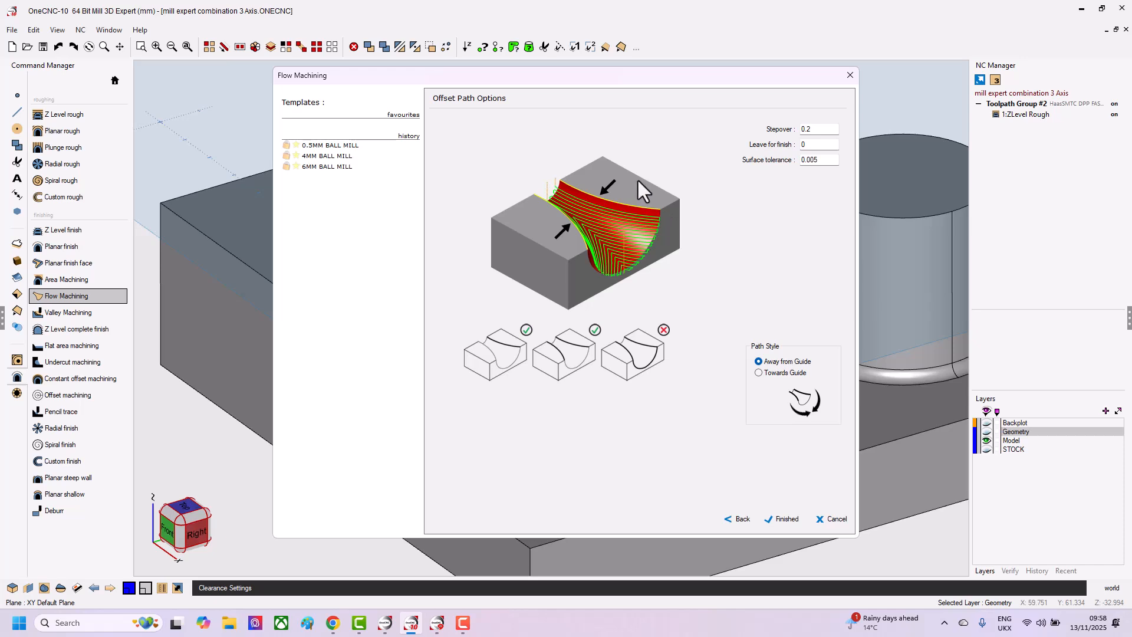
double_click(816, 129)
click(786, 519)
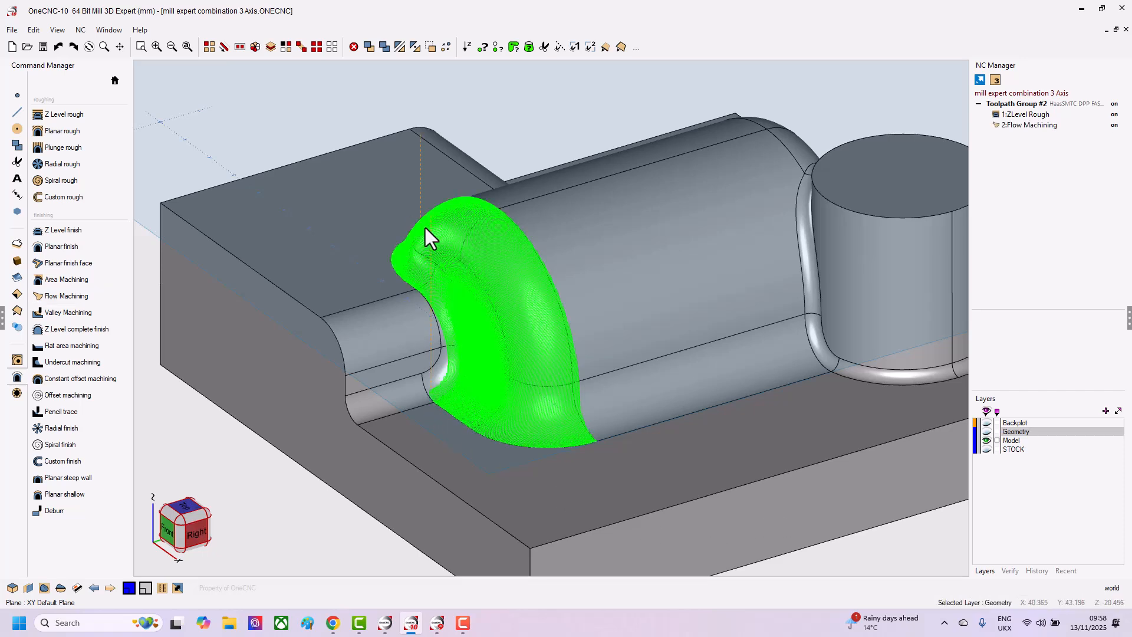
Backplot the Flow Machining operation, examine its passes up close around the blended surfaces, and hide the Backplot layer.
right_click(1021, 126)
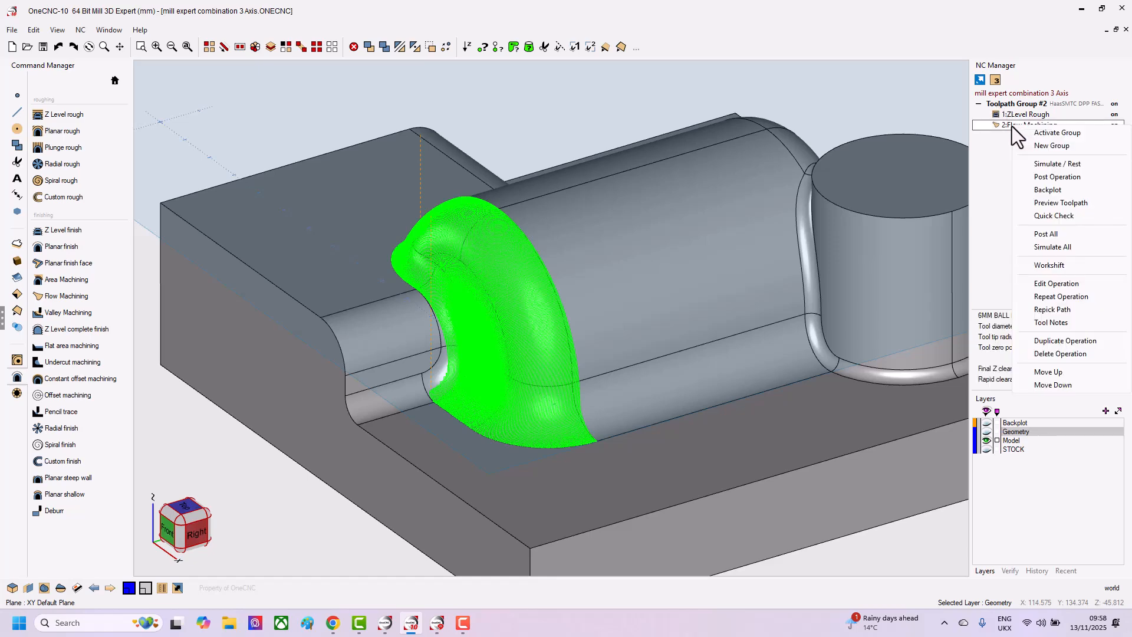
click(1050, 190)
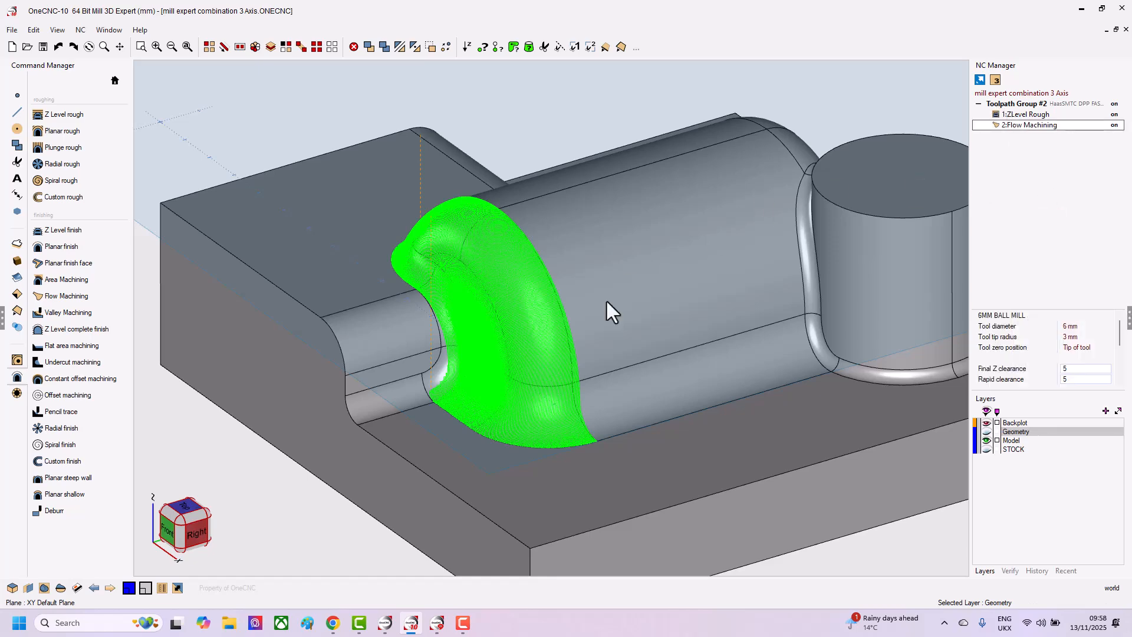
scroll(479, 377, up, 2)
scroll(509, 366, up, 3)
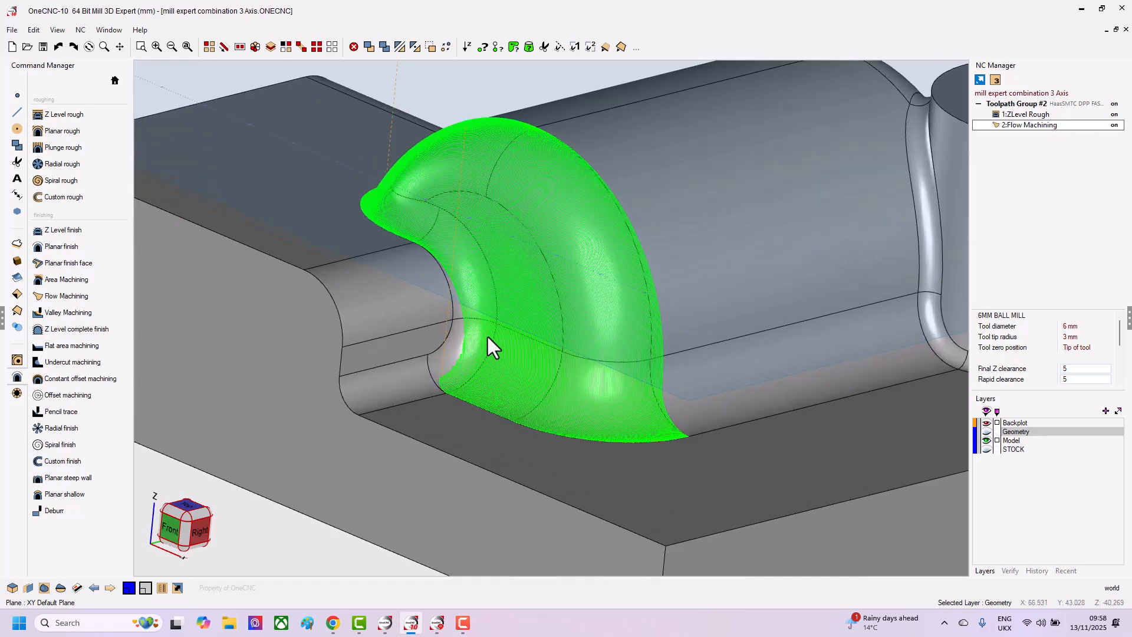
scroll(519, 255, up, 5)
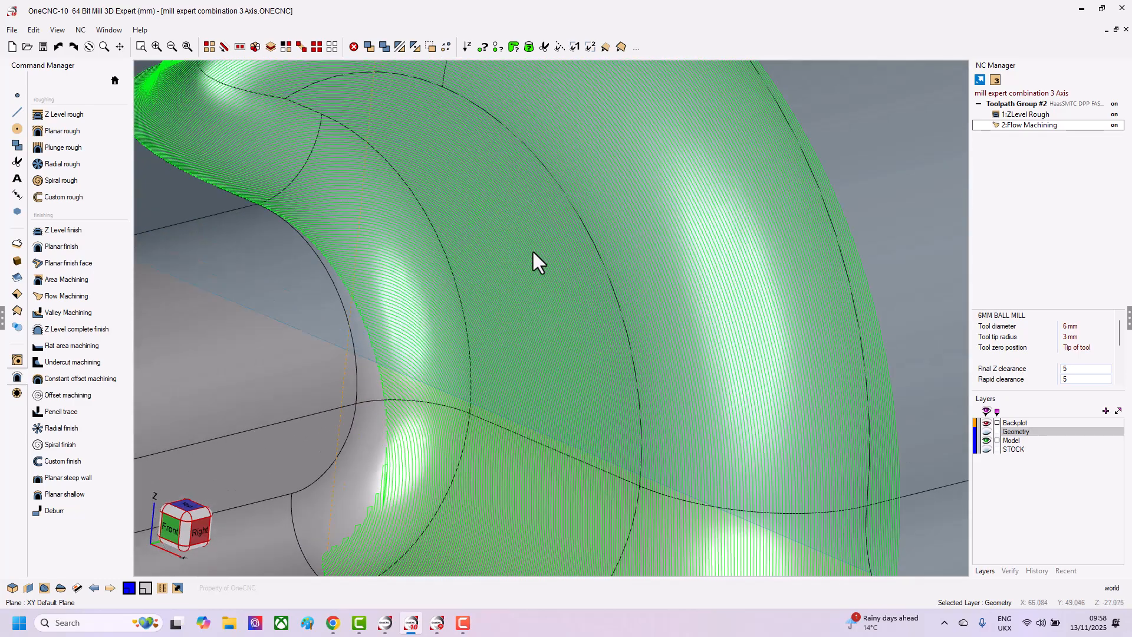
scroll(529, 253, up, 1)
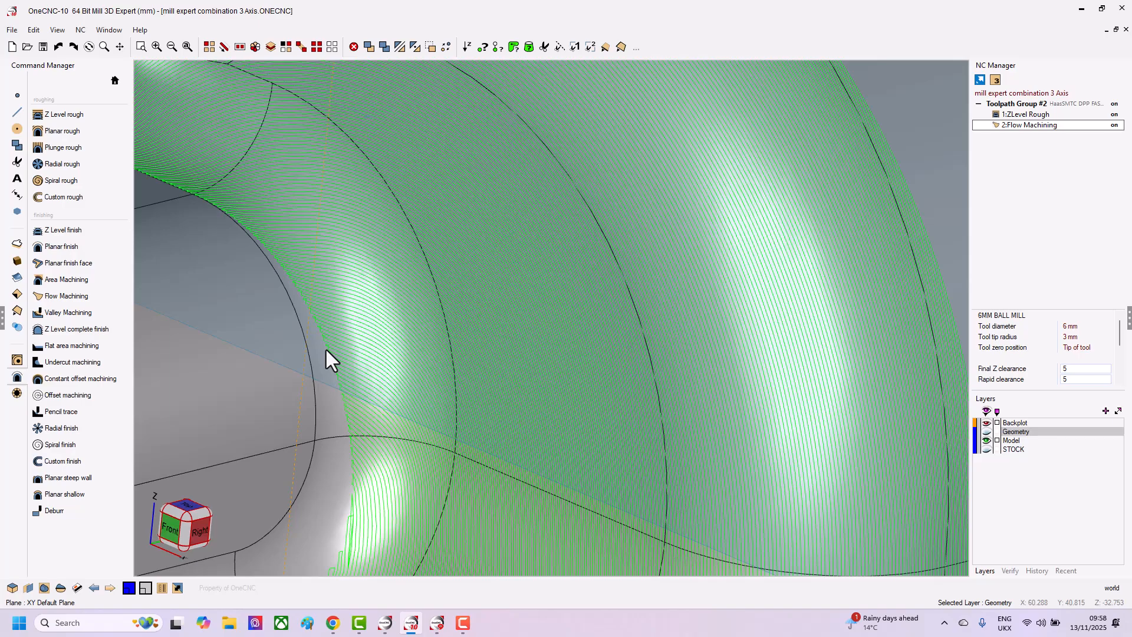
shift+middle_drag(619, 292, 596, 448)
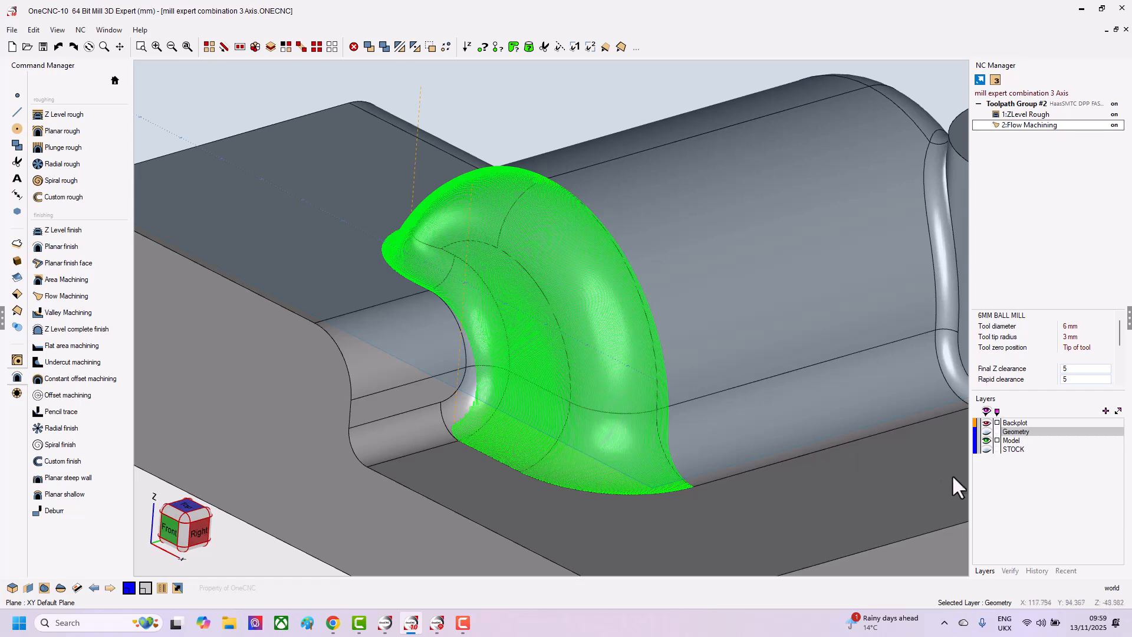
click(986, 423)
click(986, 423)
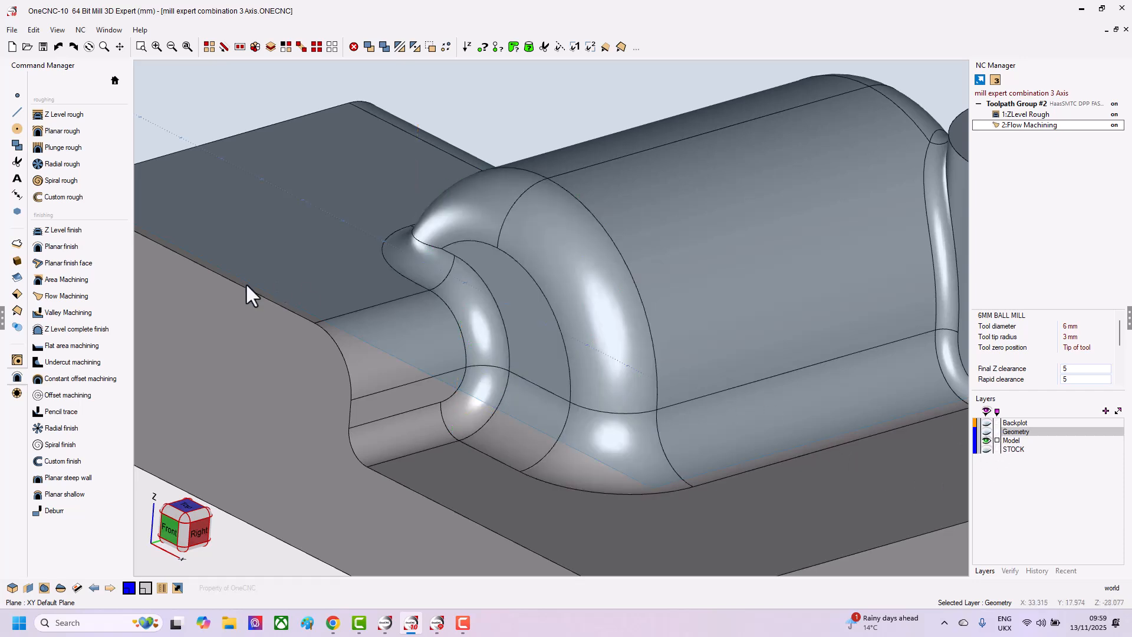
Select the large cylinder's surfaces and both side surfaces for another Flow Machining operation, with the near side's lower outer edge as guide.
click(56, 296)
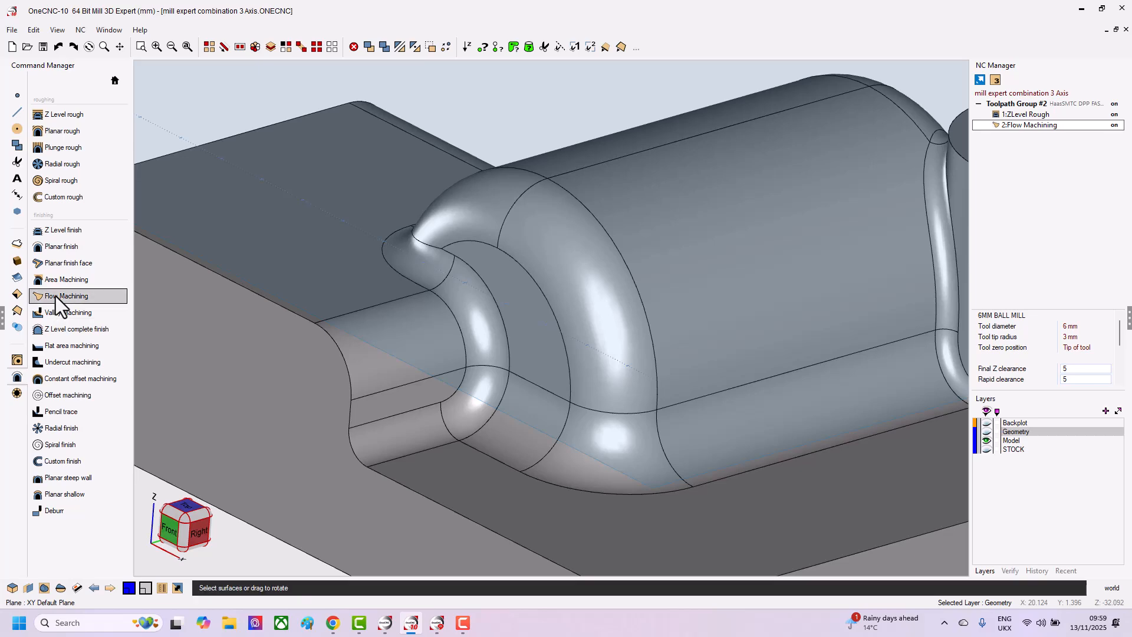
click(728, 409)
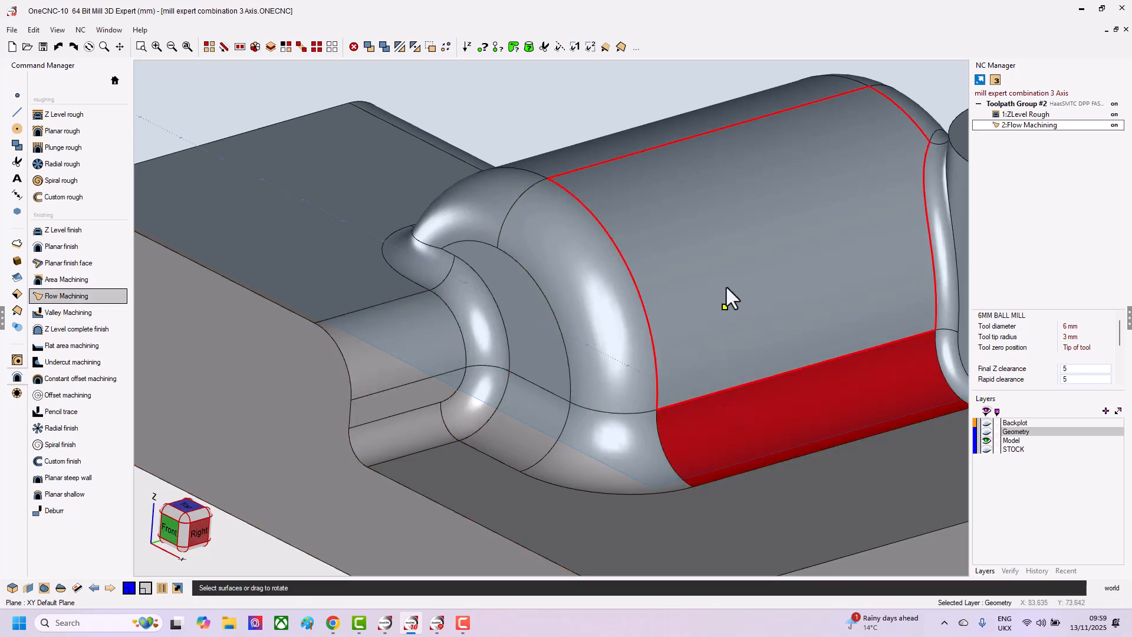
click(722, 267)
drag(722, 266, 675, 167)
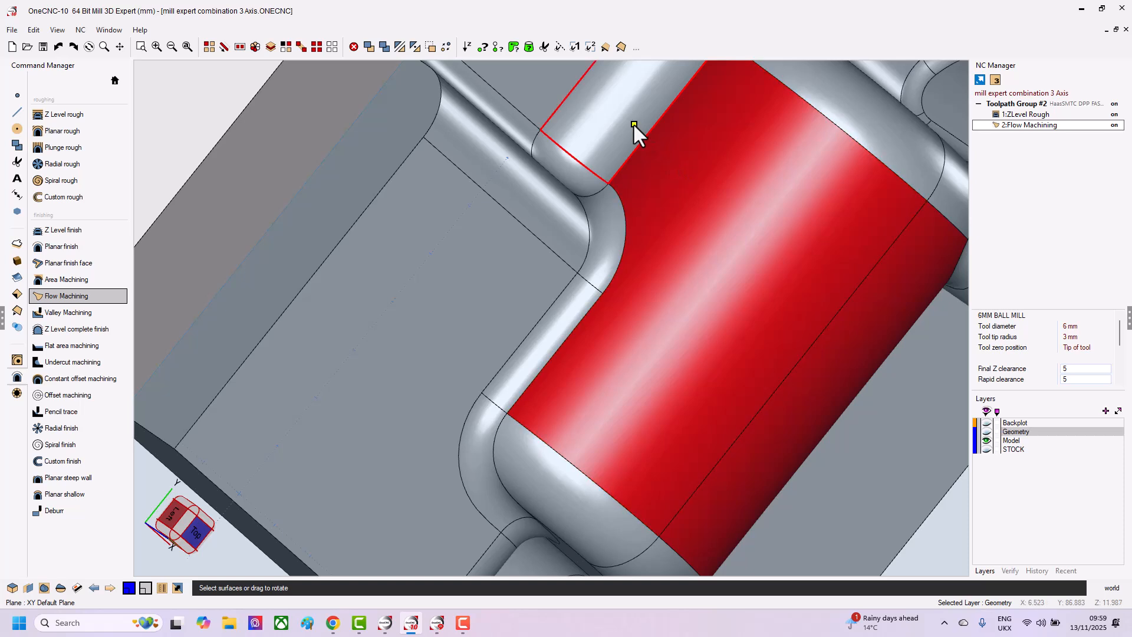
right_click(828, 432)
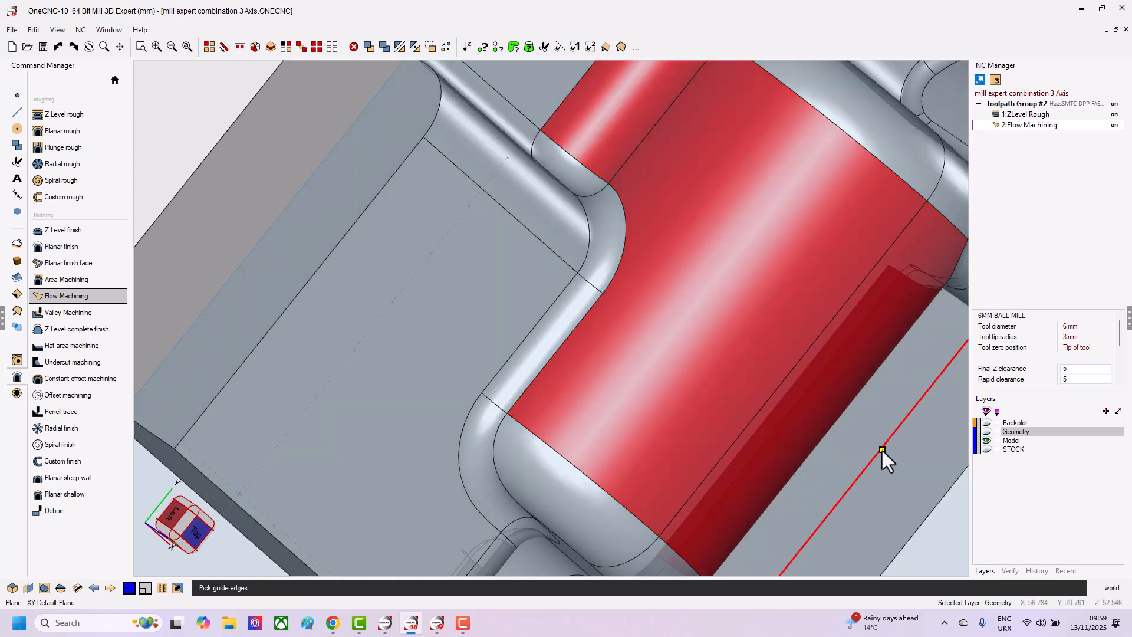
middle_drag(862, 430, 812, 338)
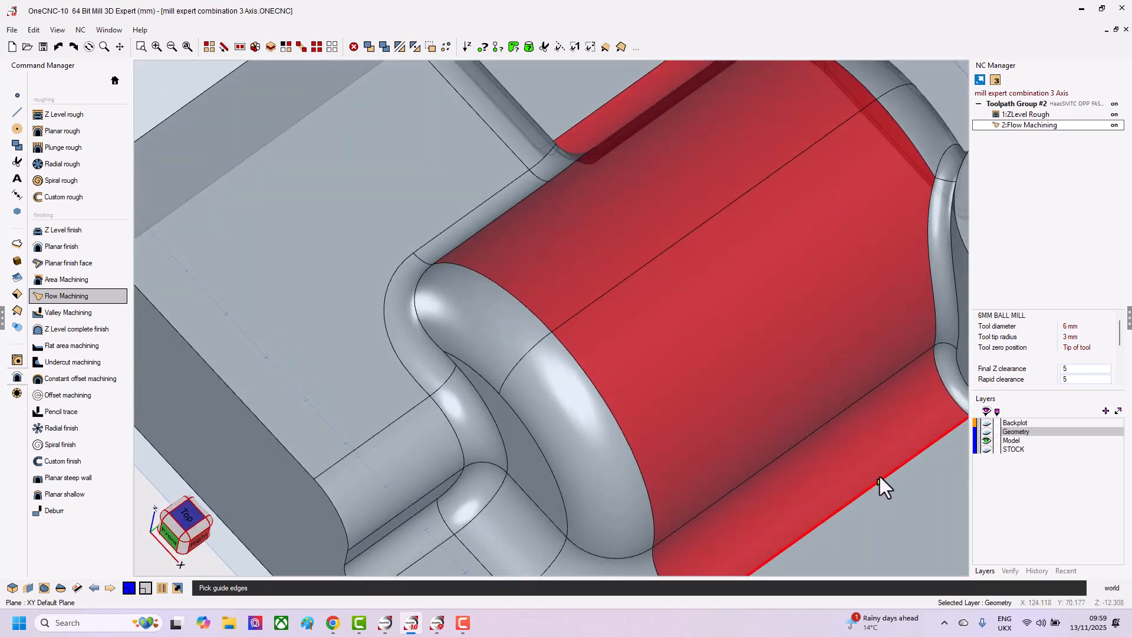
click(887, 458)
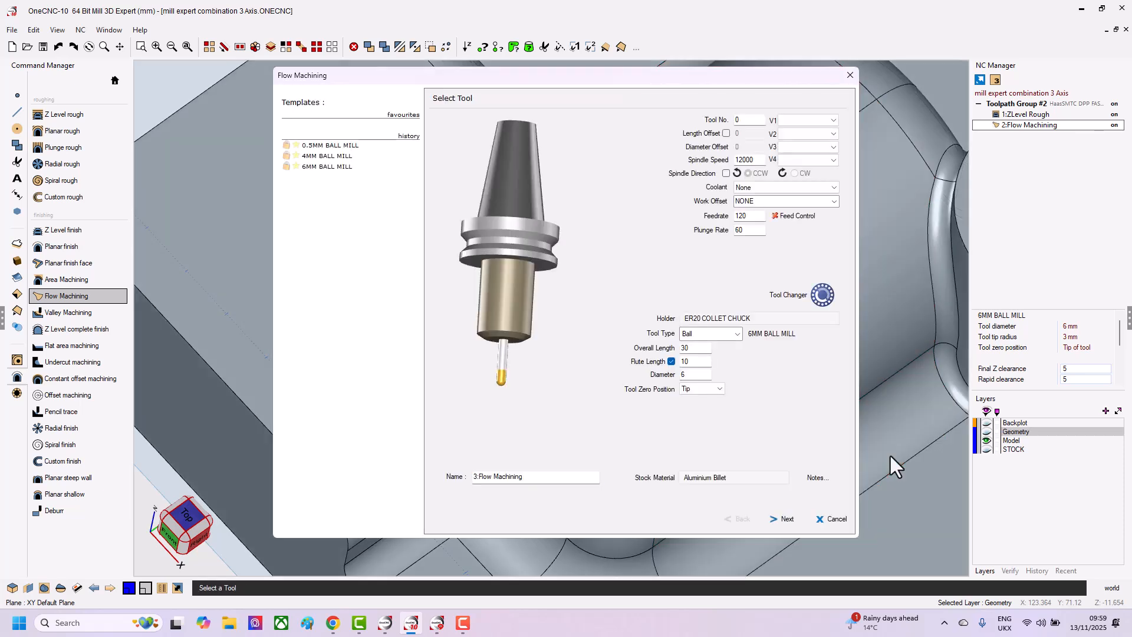
Create the Flow Machining toolpath with the 6 mm ball mill, 0.2 stepover, 0.005 surface tolerance and Away from Guide style.
click(786, 520)
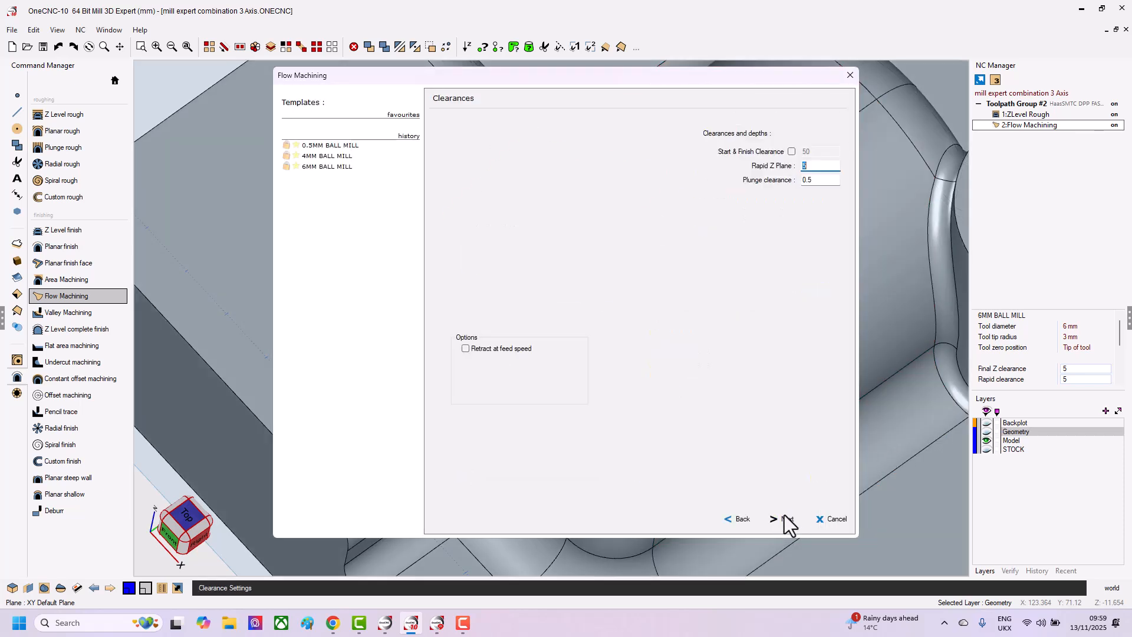
click(786, 519)
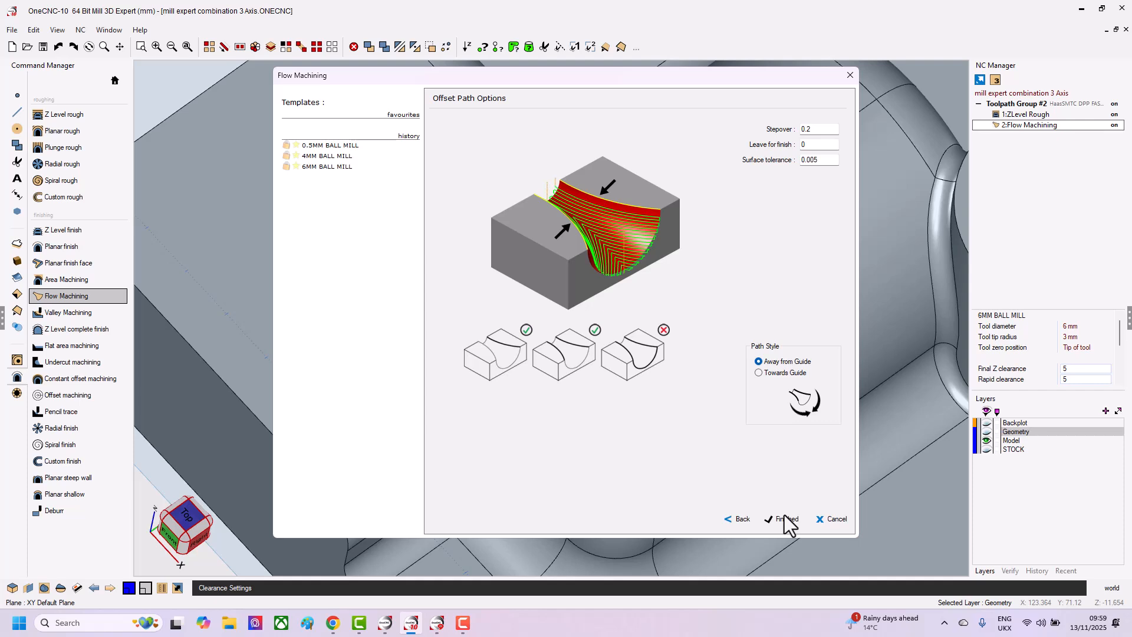
click(785, 518)
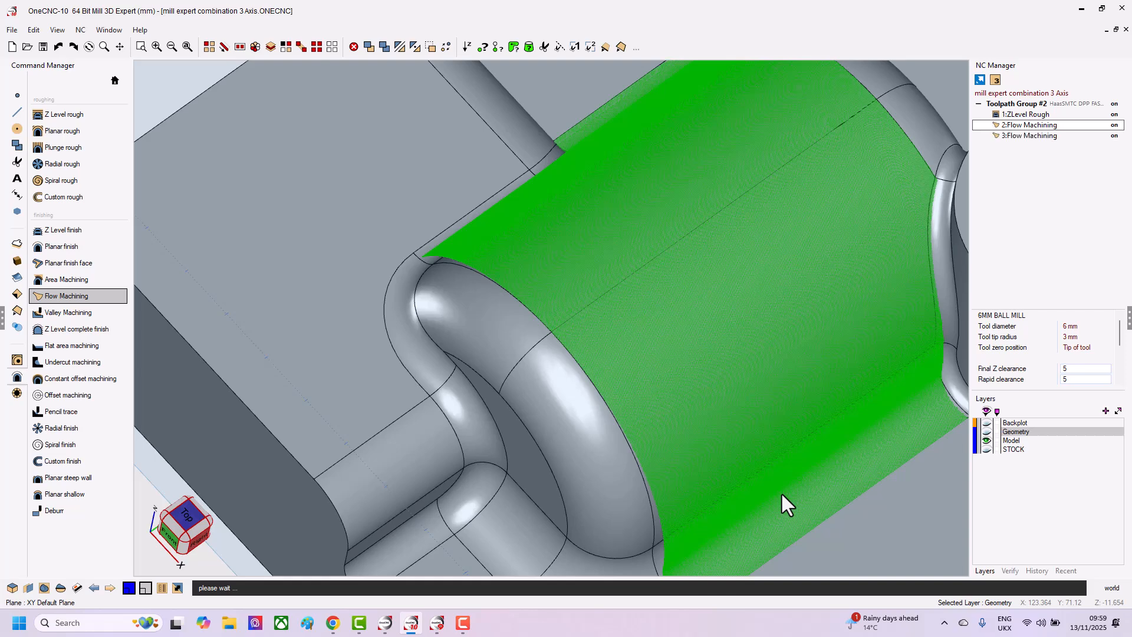
middle_drag(782, 494, 770, 428)
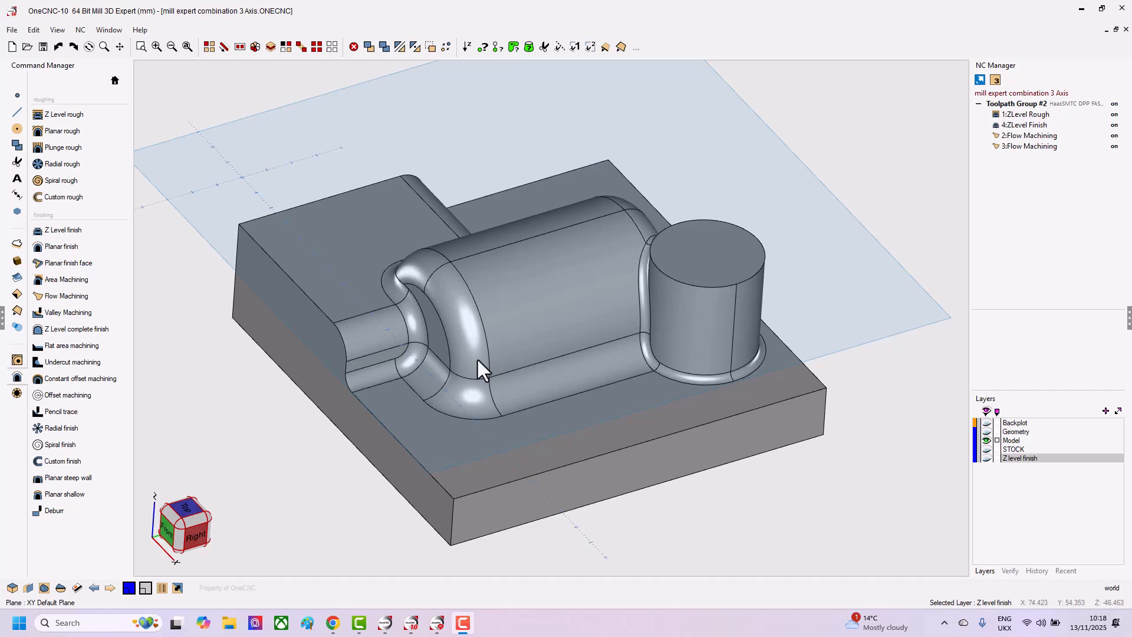
Preview the Z Level Rough and Z Level Finish toolpaths and examine the vertical cylinder and its base fillet.
scroll(477, 292, down, 1)
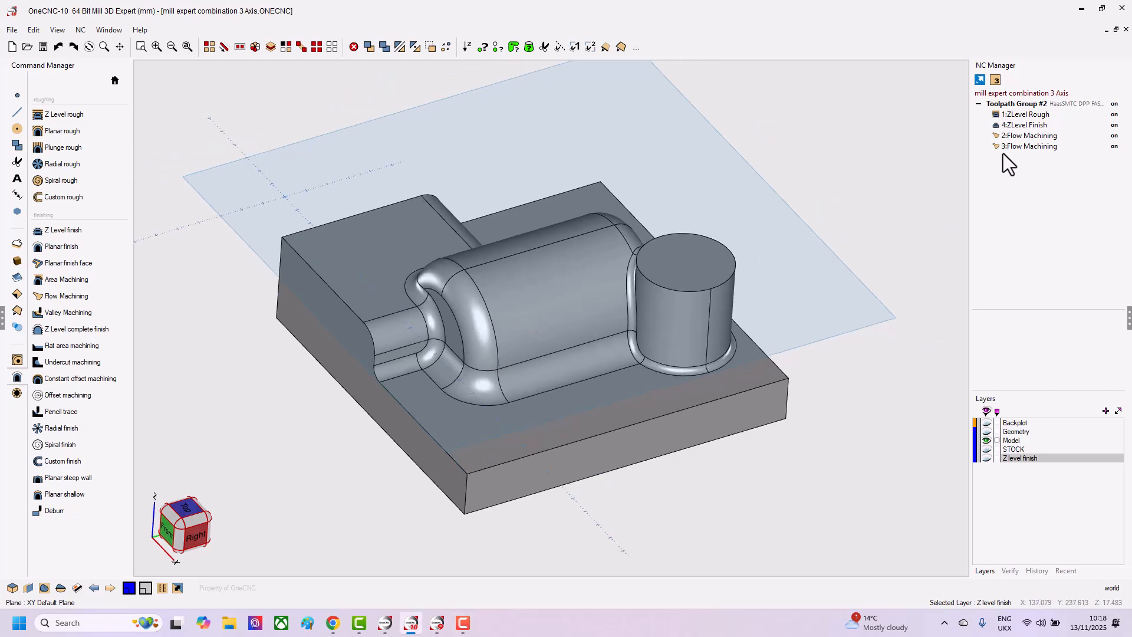
click(1018, 114)
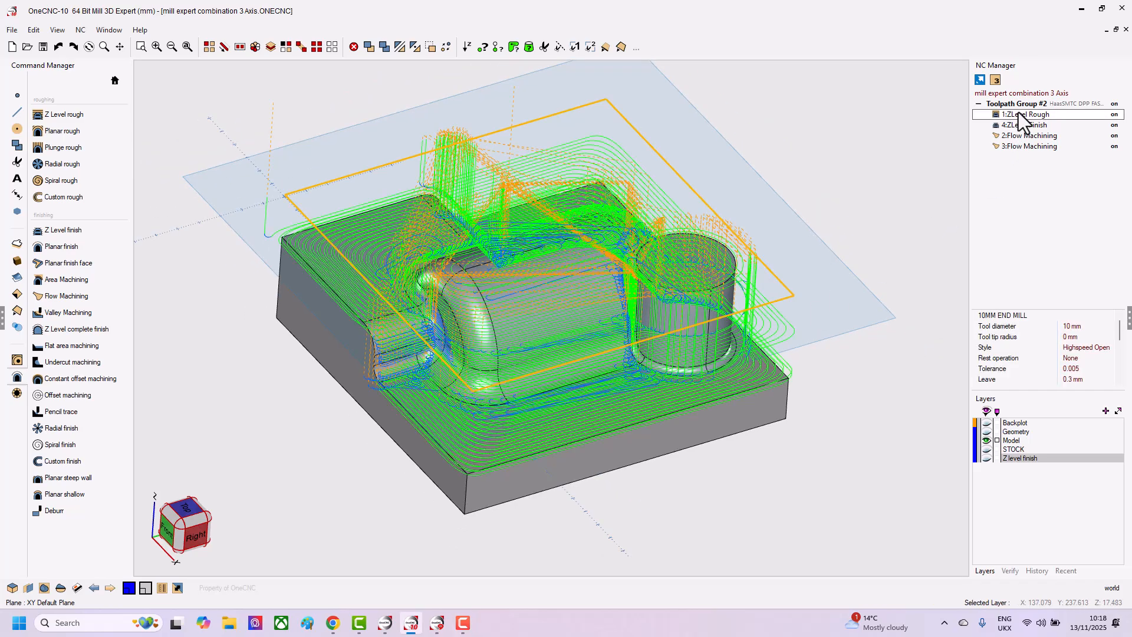
click(1020, 125)
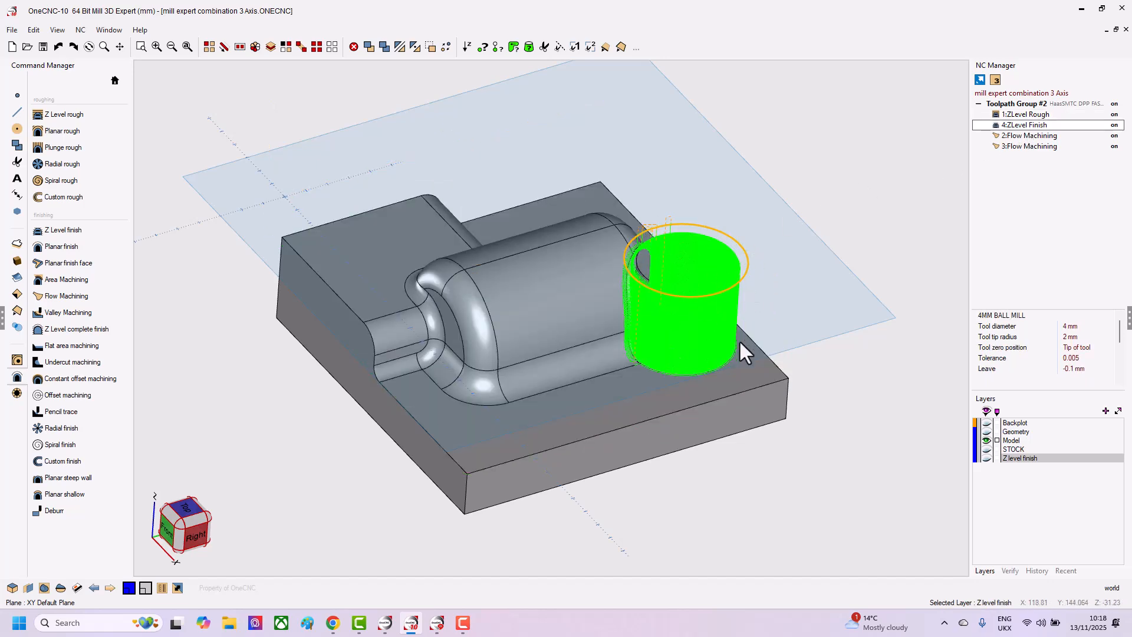
scroll(656, 334, down, 3)
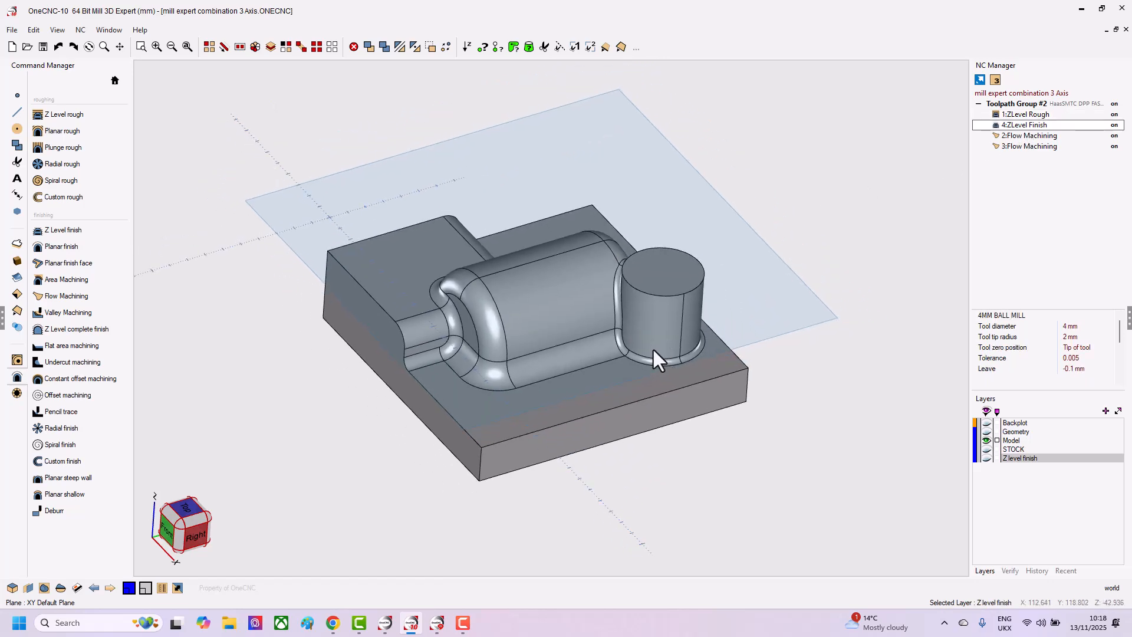
scroll(651, 336, up, 4)
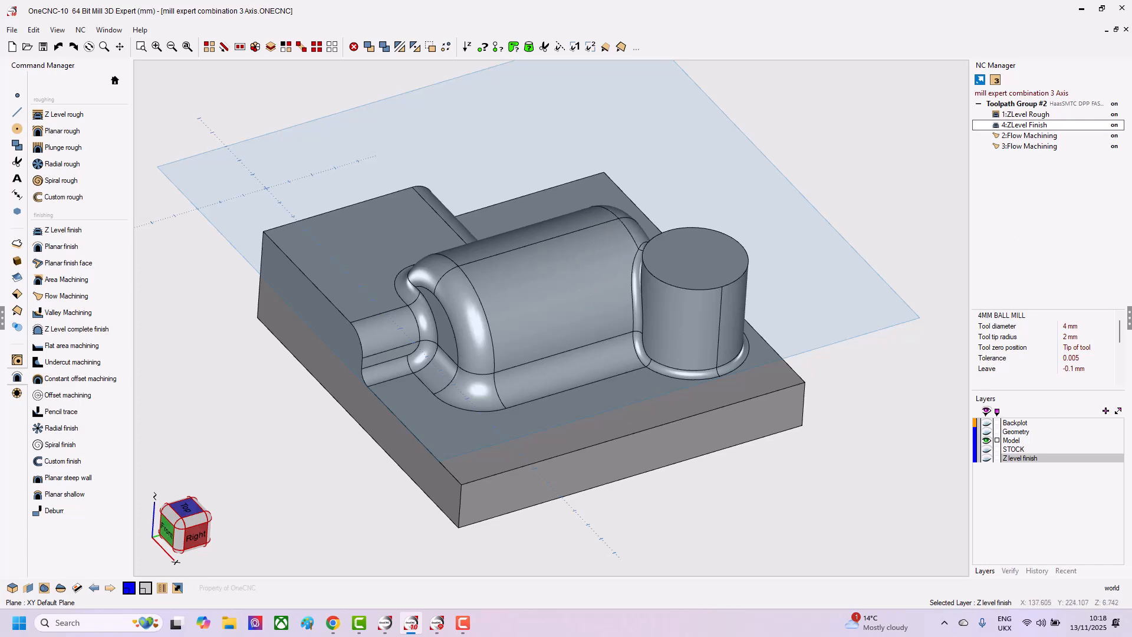
Simulate Toolpath Group #2 using the Stock Model as stock and inspect the machined part from another angle.
right_click(1009, 108)
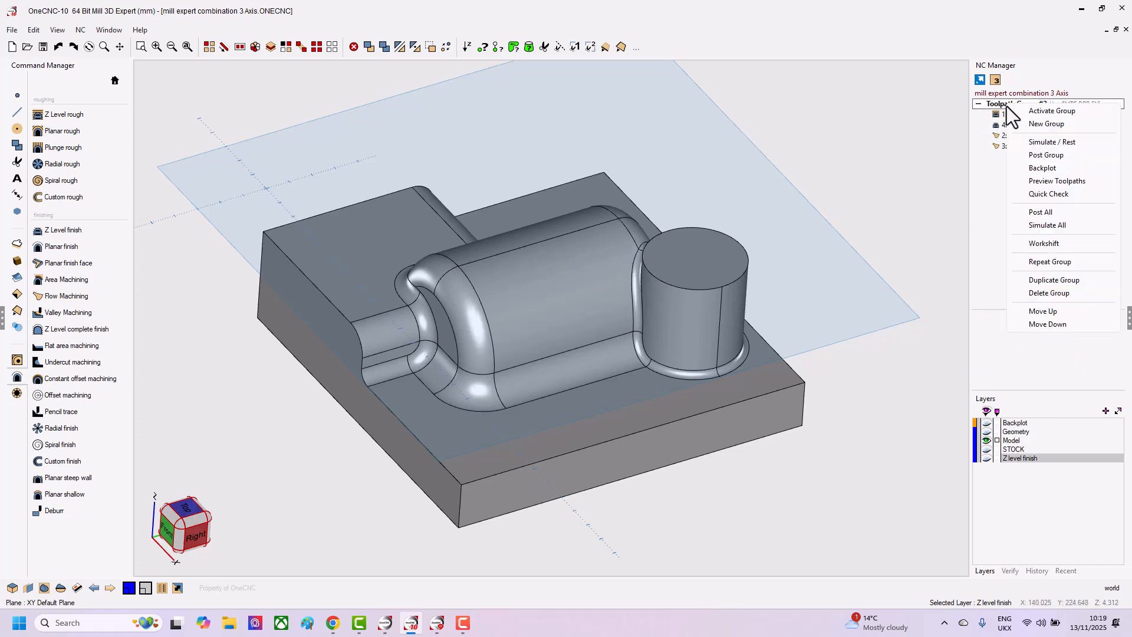
click(1053, 144)
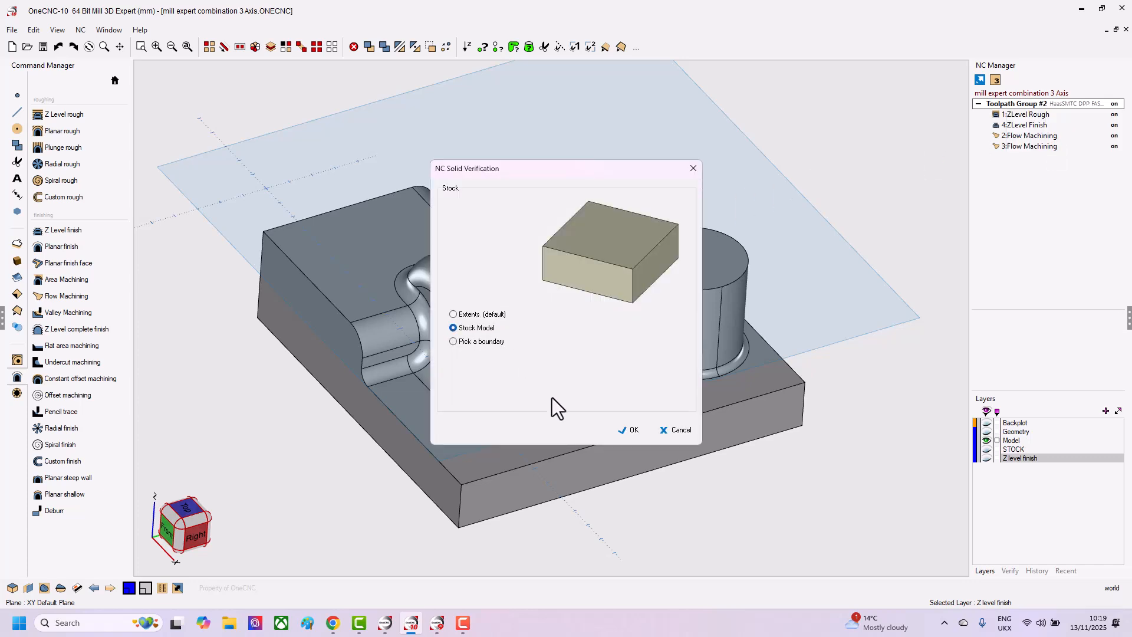
click(630, 431)
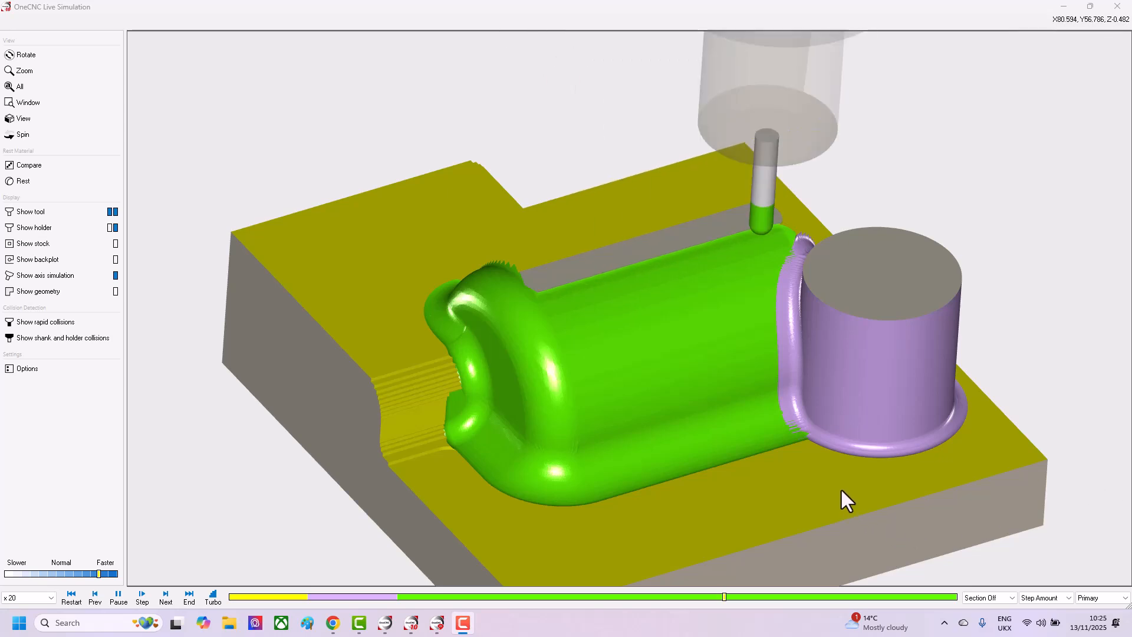
drag(814, 455, 637, 466)
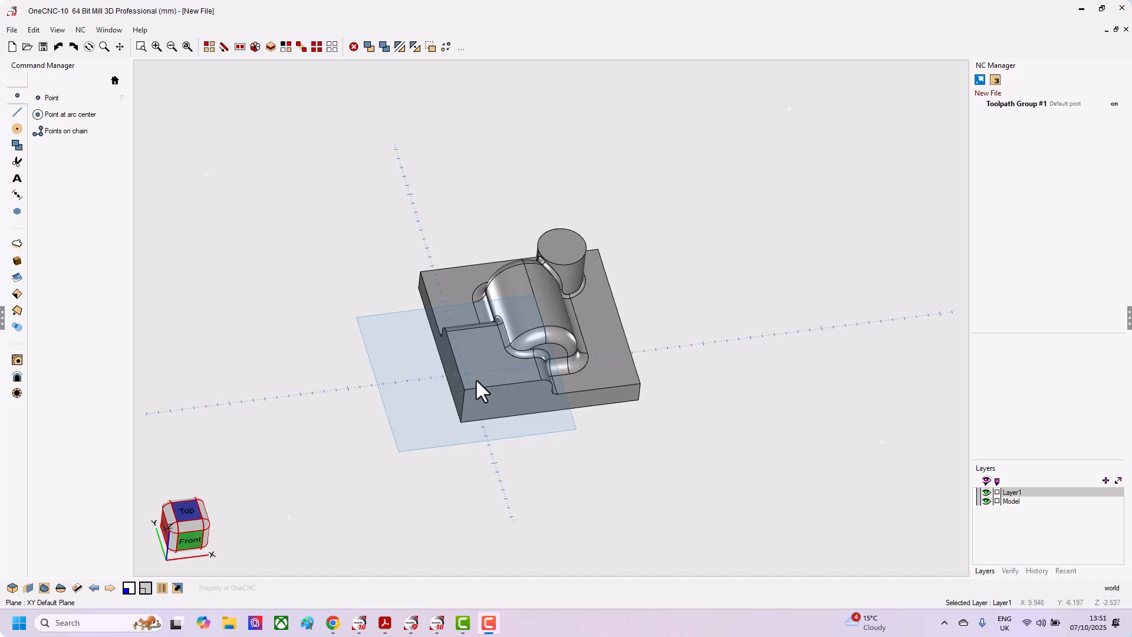
Export the part model as a 3D PDF file named "sampl pdf" on the Desktop.
middle_drag(478, 387, 466, 369)
scroll(483, 332, up, 4)
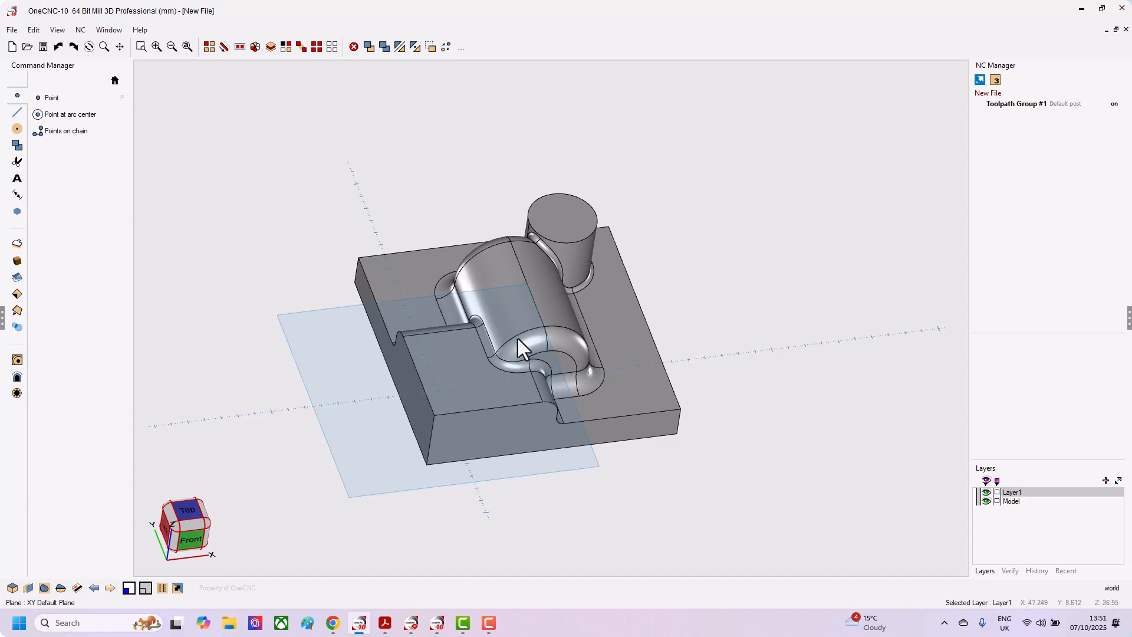
middle_drag(517, 339, 576, 323)
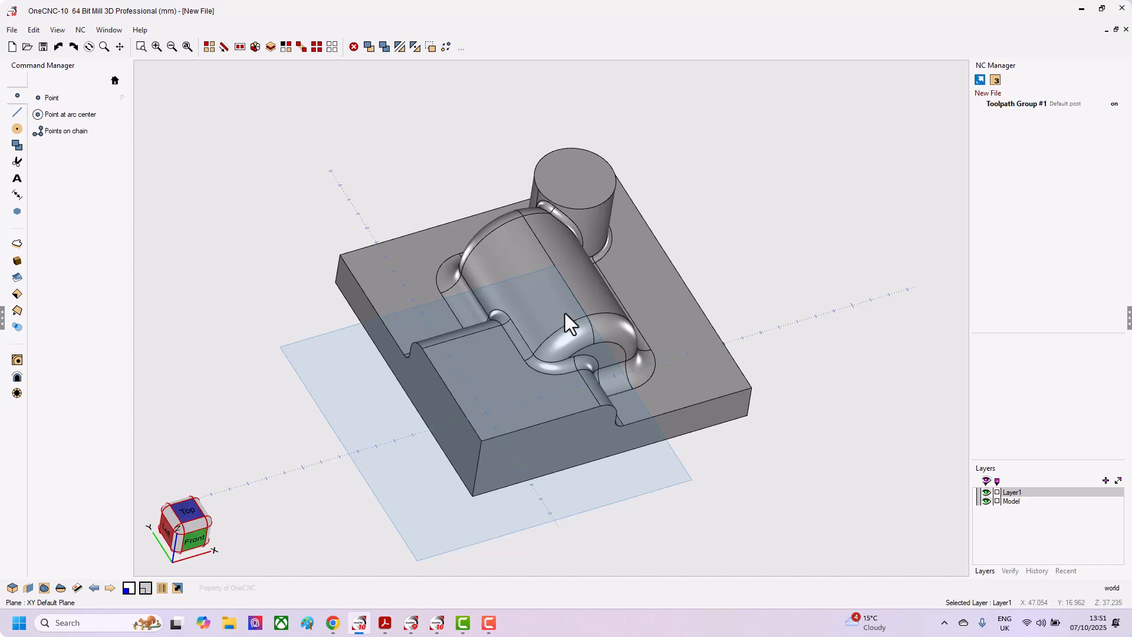
click(12, 29)
mouse_move(34, 30)
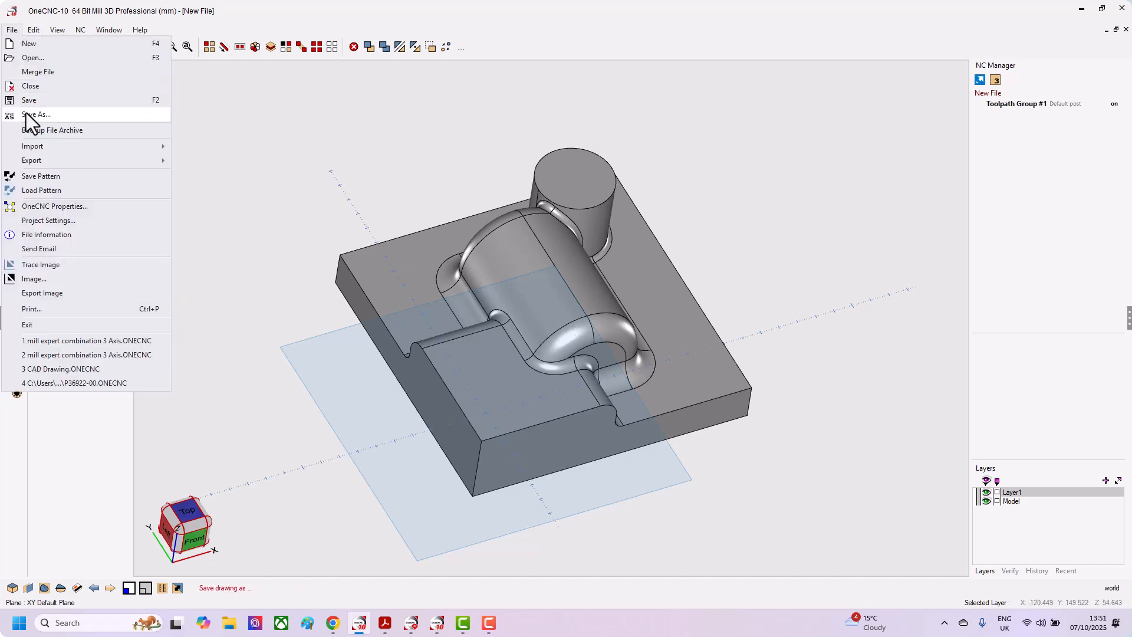
mouse_move(44, 152)
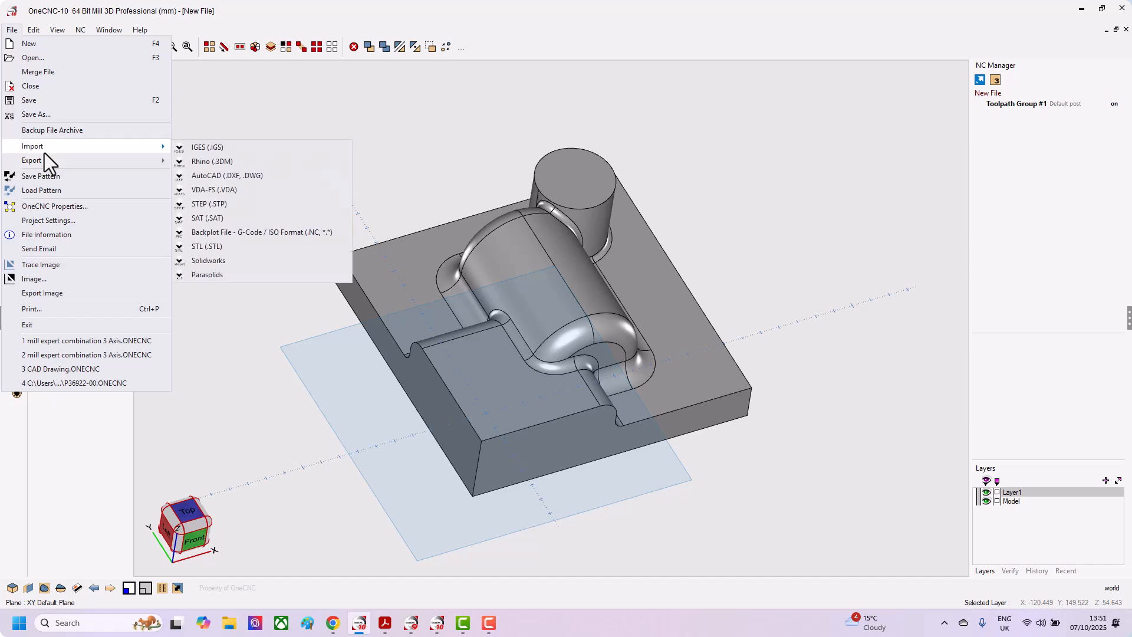
click(236, 279)
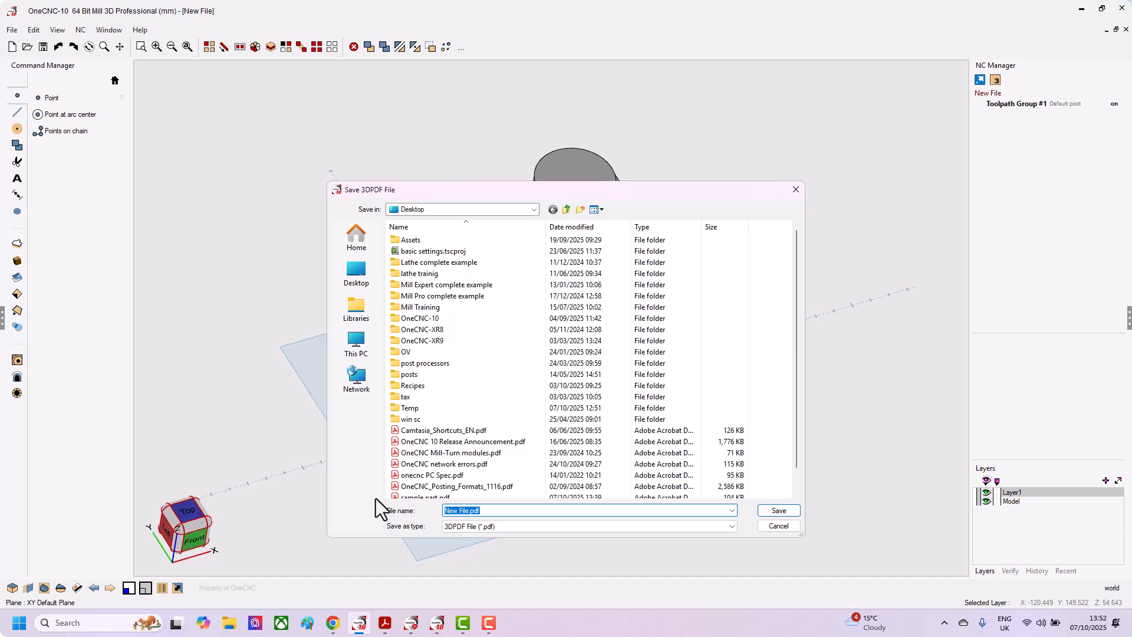
text(s)
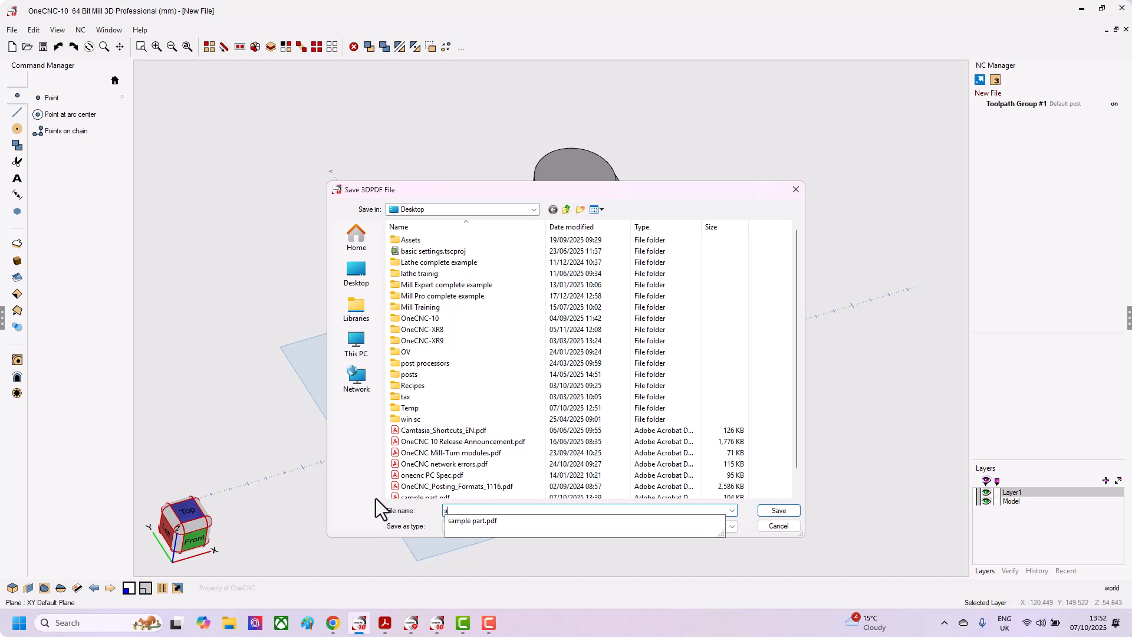
text(ampl )
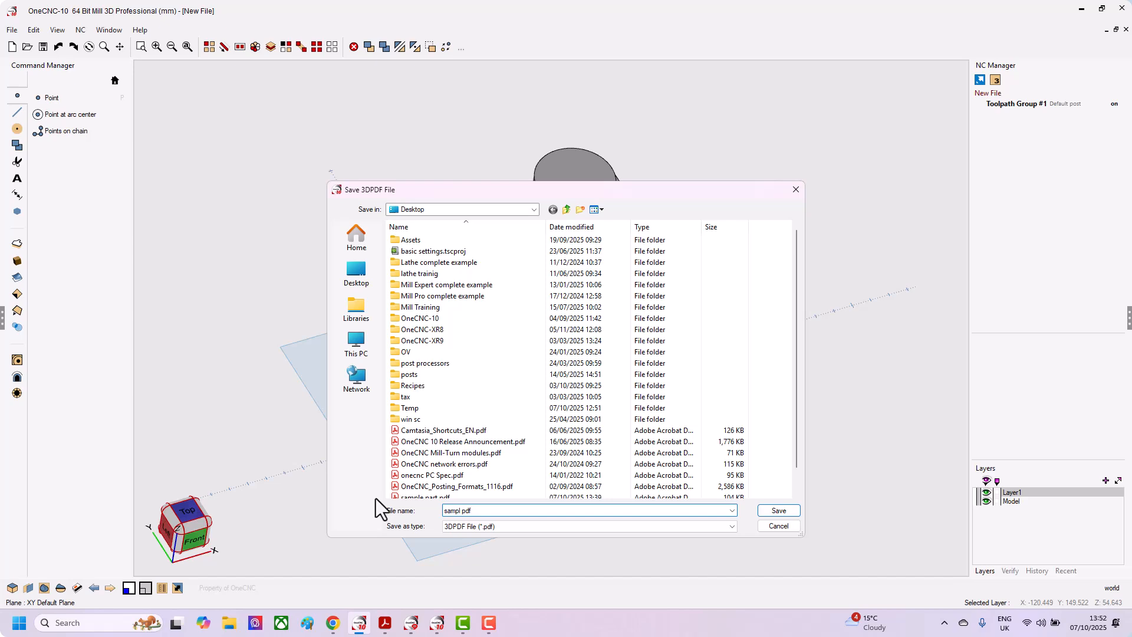
text(pdf)
key(Return)
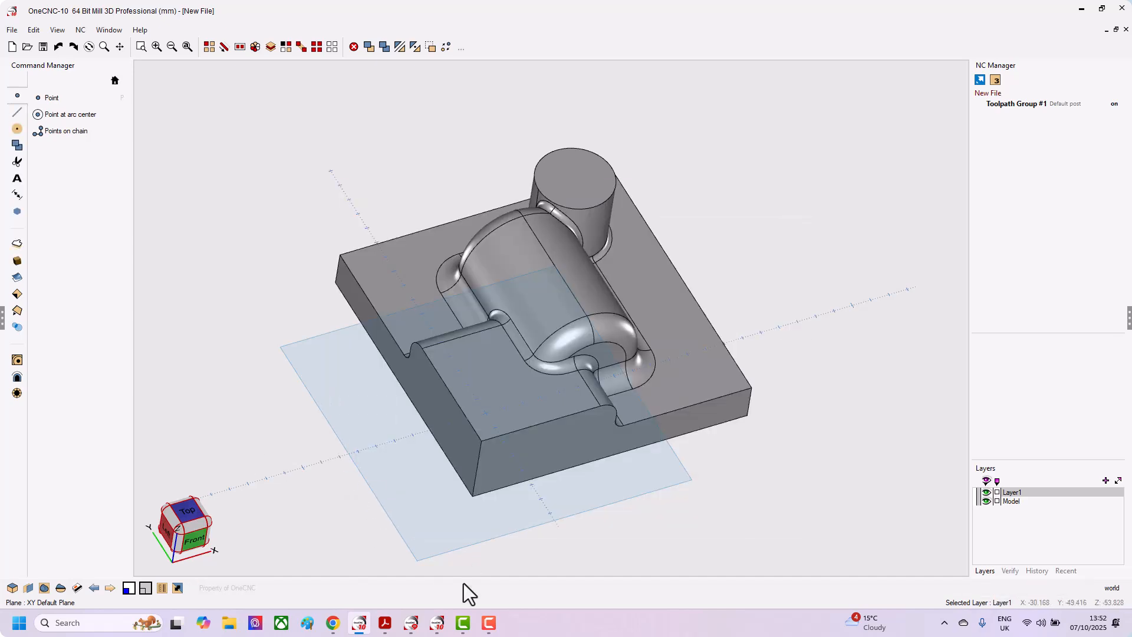
Switch to Acrobat Reader and open sampl pdf.pdf from the Desktop.
click(386, 626)
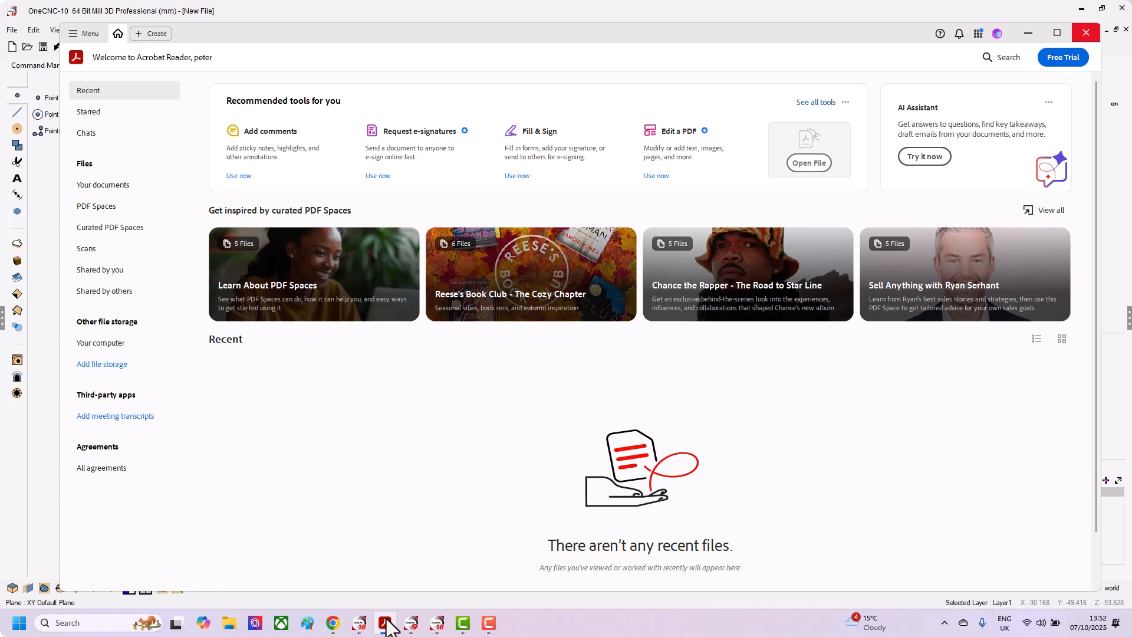
click(83, 34)
click(85, 59)
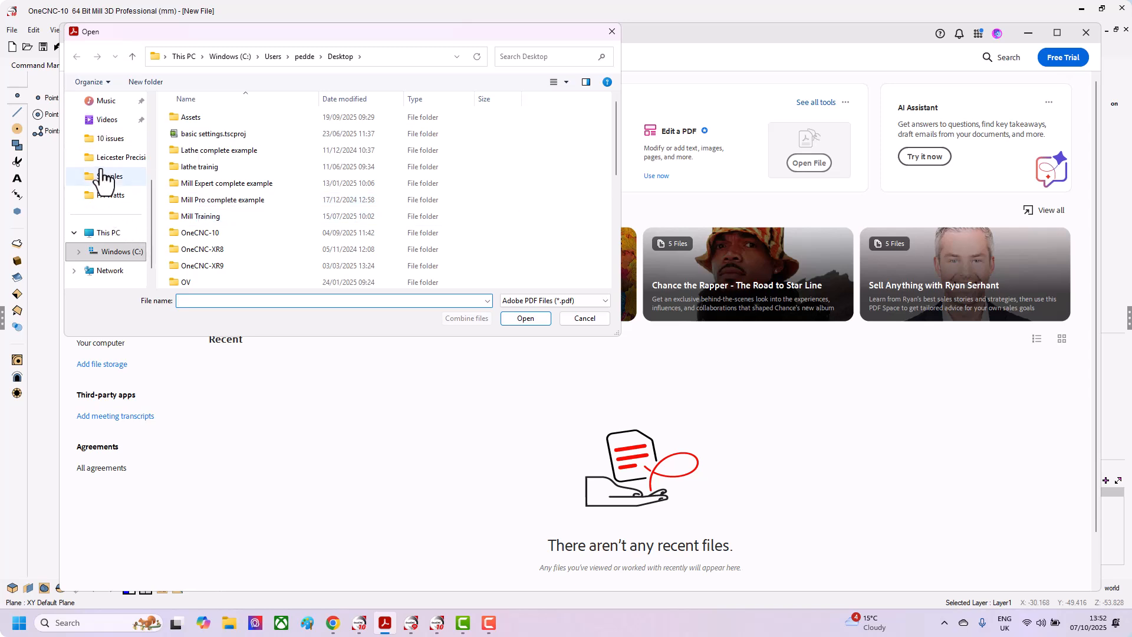
scroll(129, 239, down, 1)
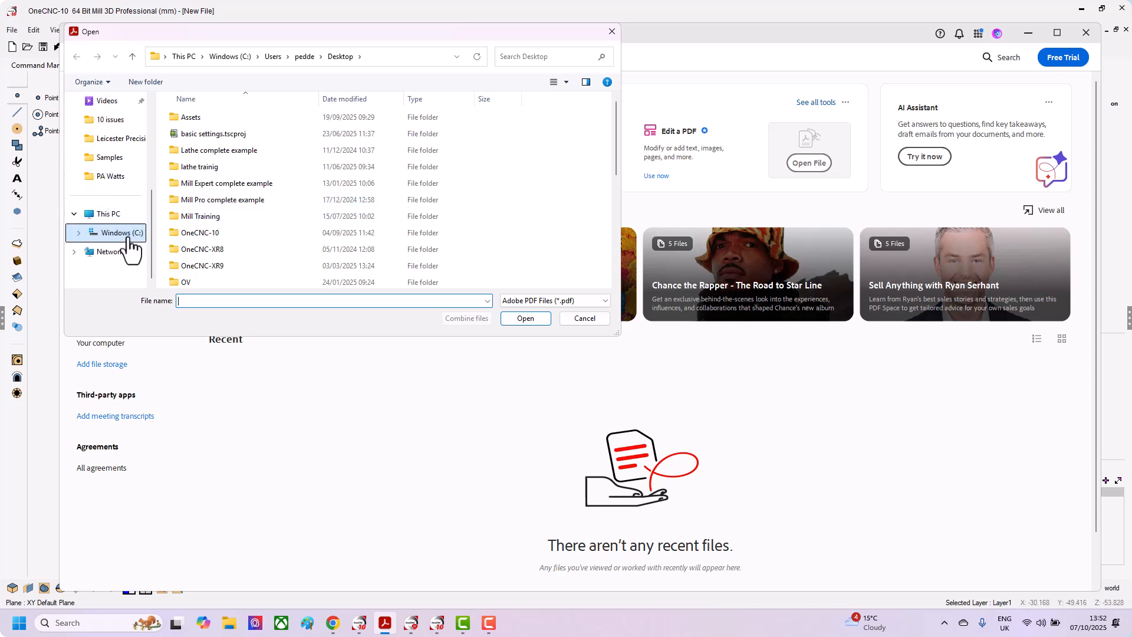
scroll(123, 230, up, 5)
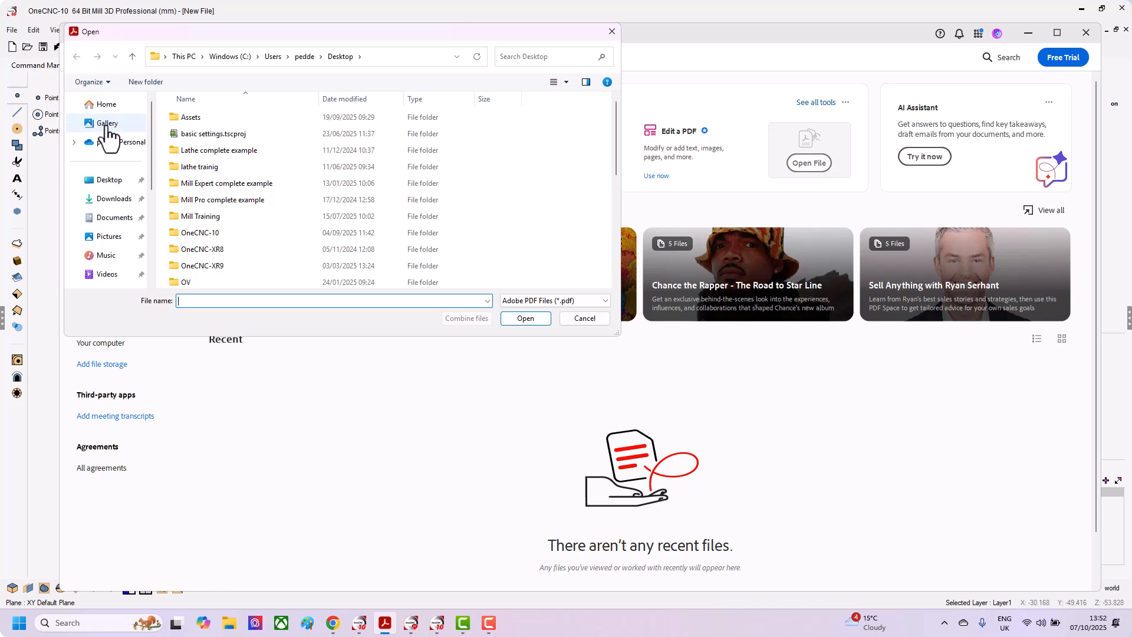
click(109, 180)
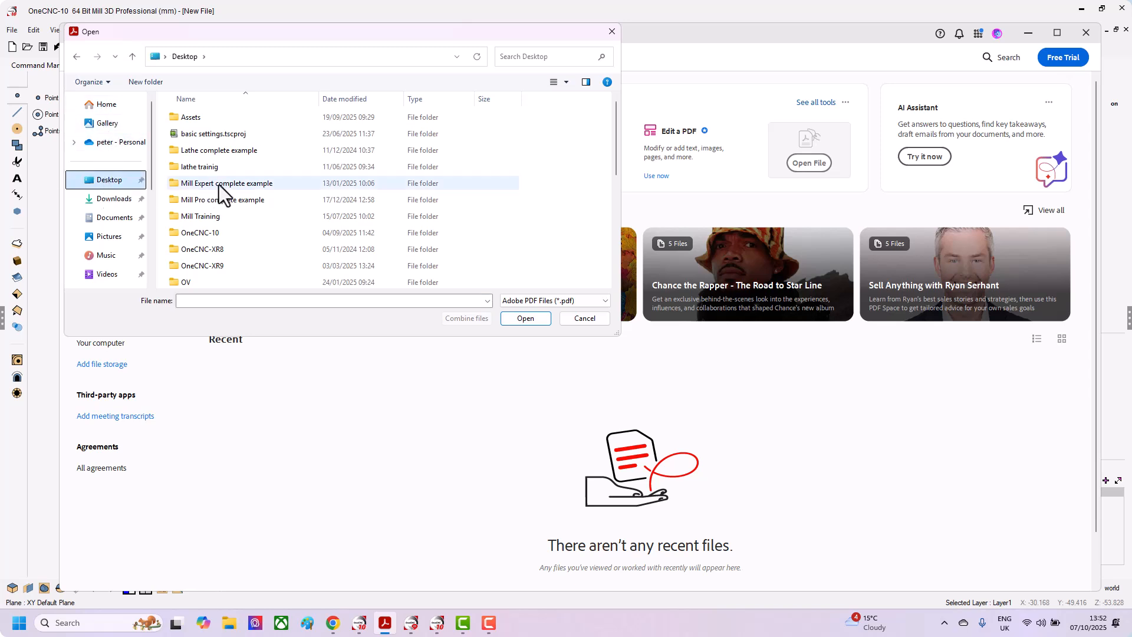
scroll(236, 189, down, 5)
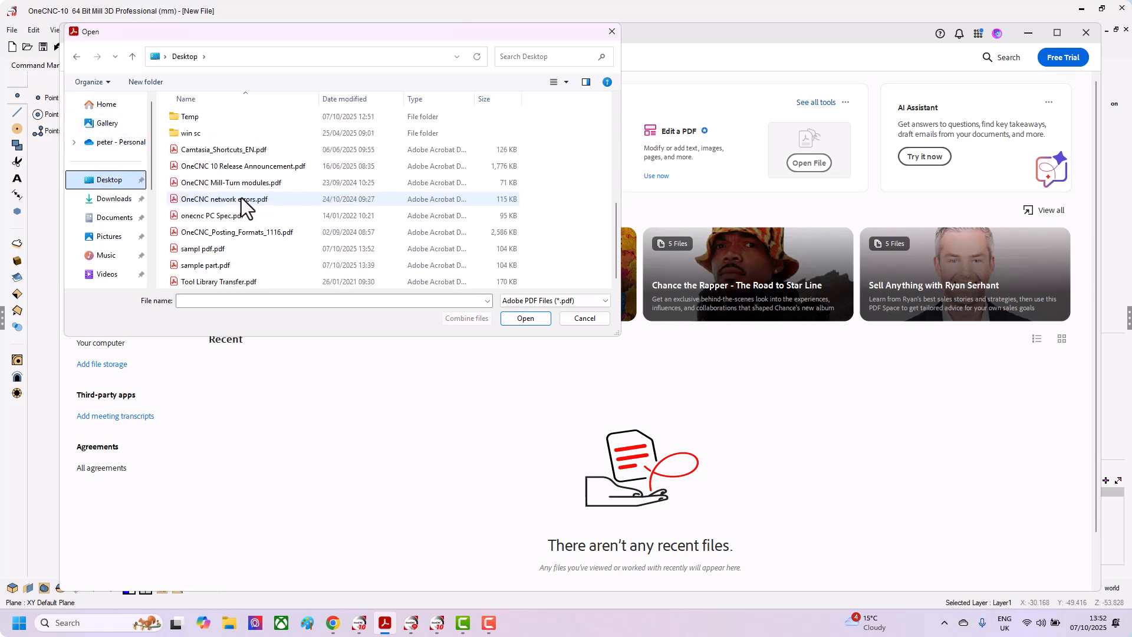
double_click(208, 249)
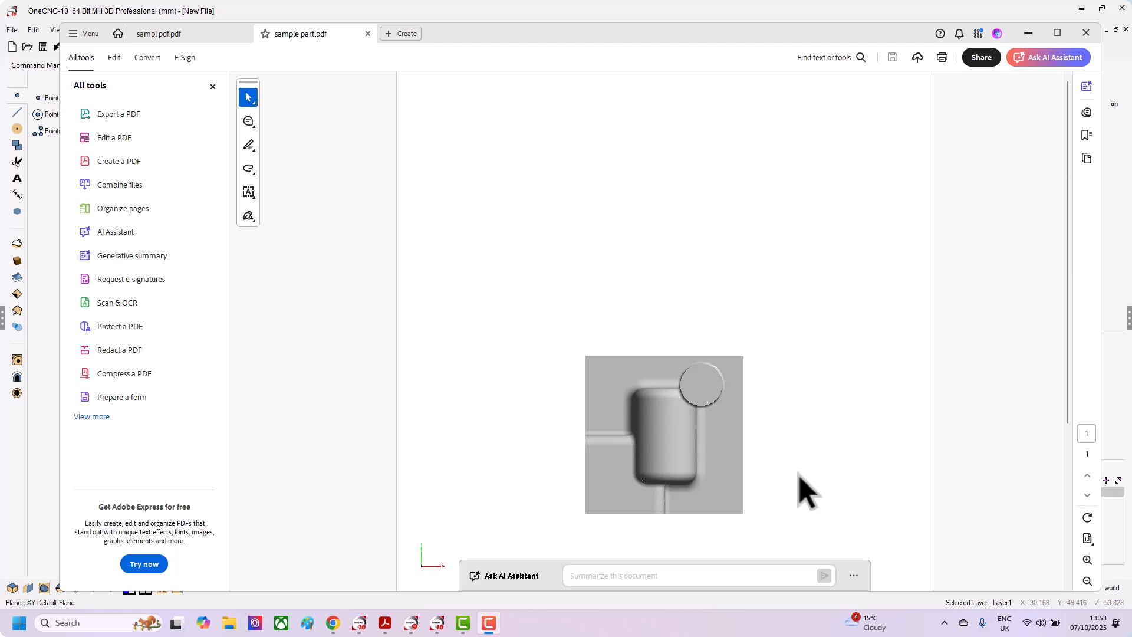
Rotate the 3D model in sample part.pdf to a tilted view and activate the 3D measurement tool.
right_drag(797, 472, 732, 452)
drag(733, 451, 751, 369)
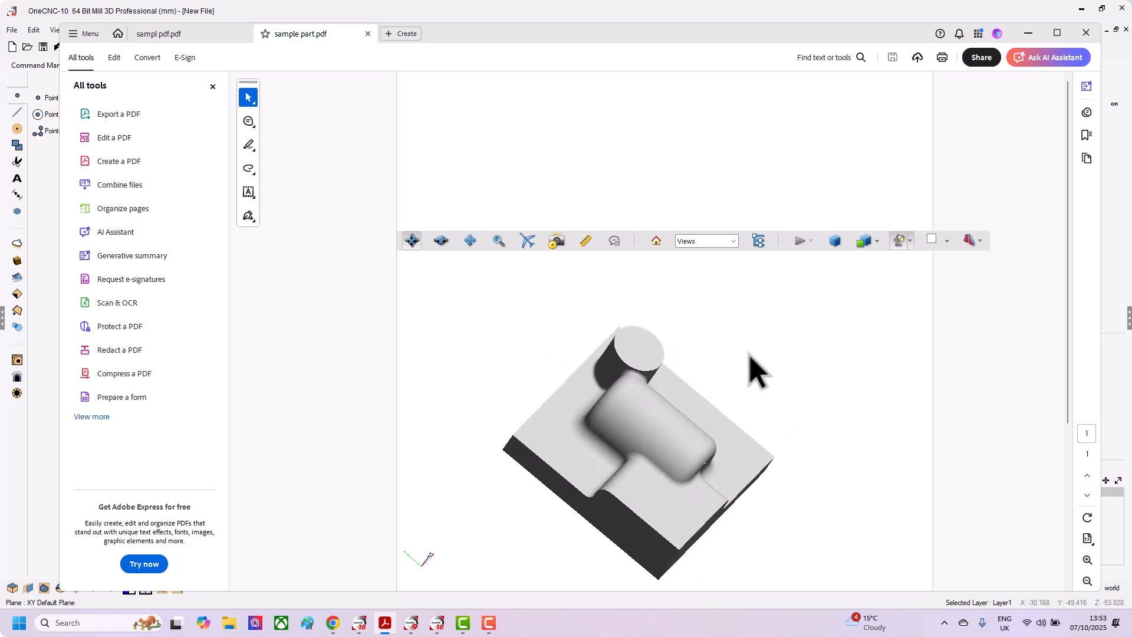
click(587, 242)
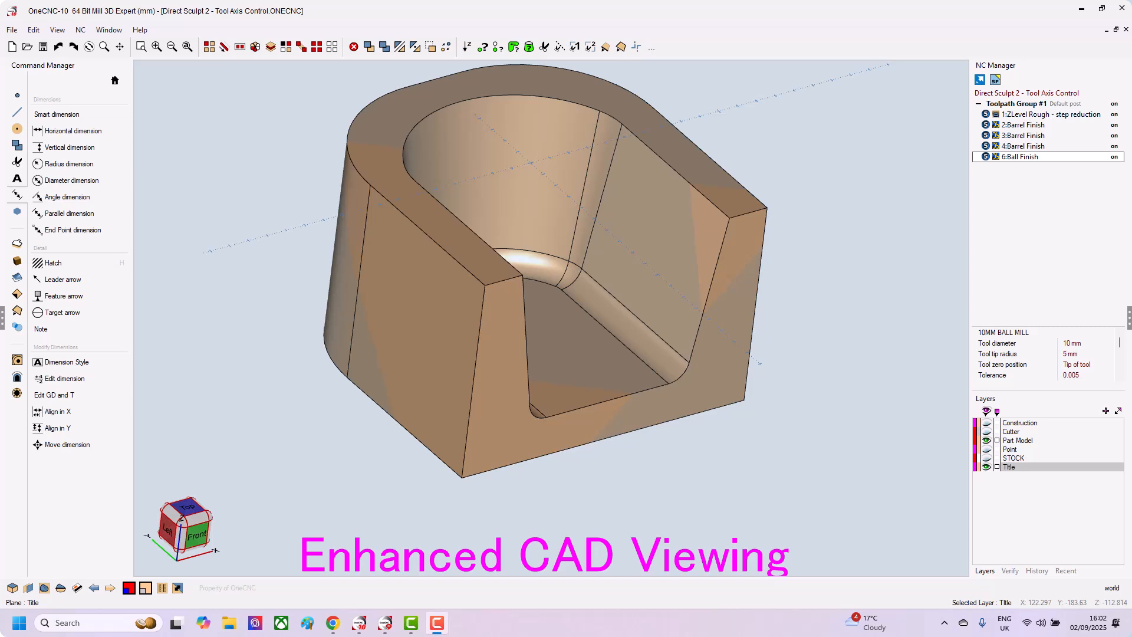
Hide the Title layer and reorient the part to different standard views, including Top, Right and Front.
click(986, 467)
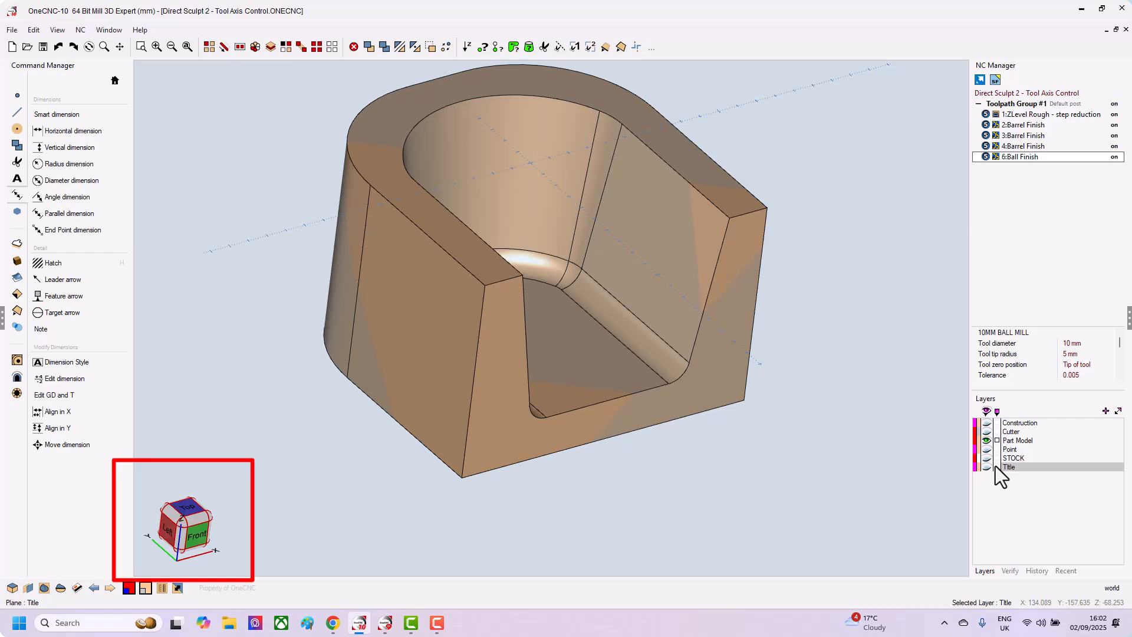
click(187, 518)
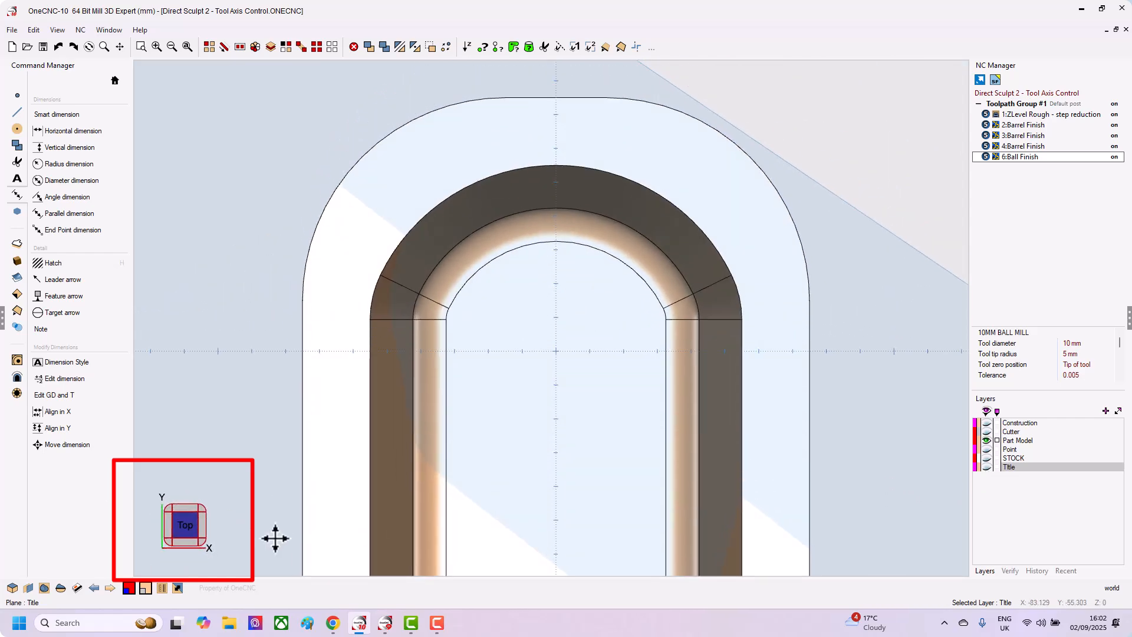
middle_drag(276, 538, 400, 314)
click(179, 540)
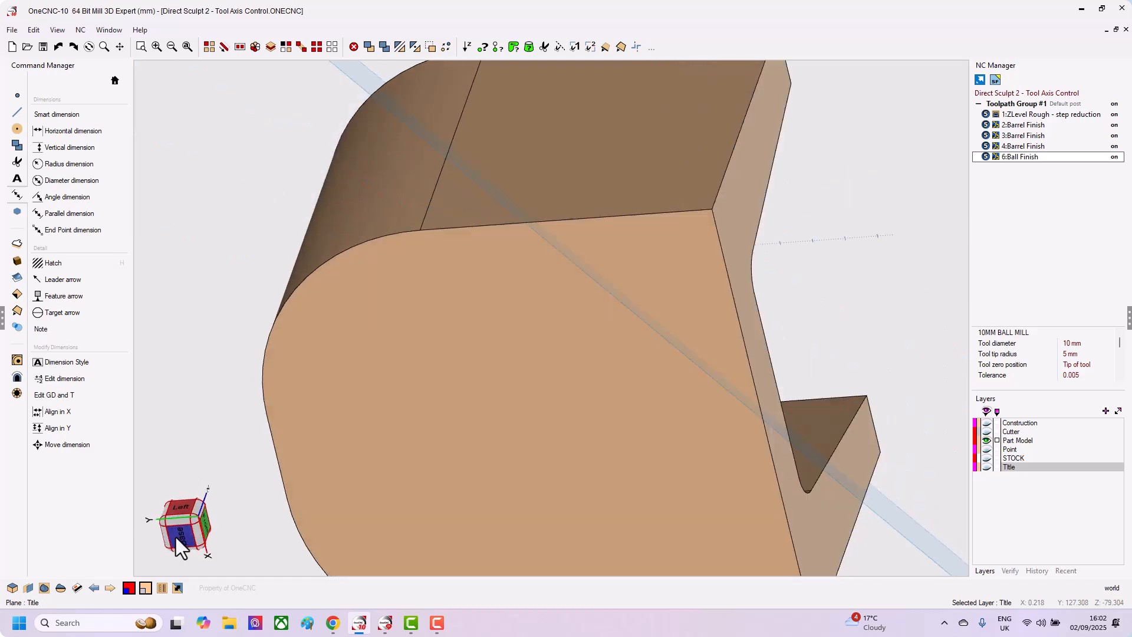
middle_drag(169, 506, 378, 534)
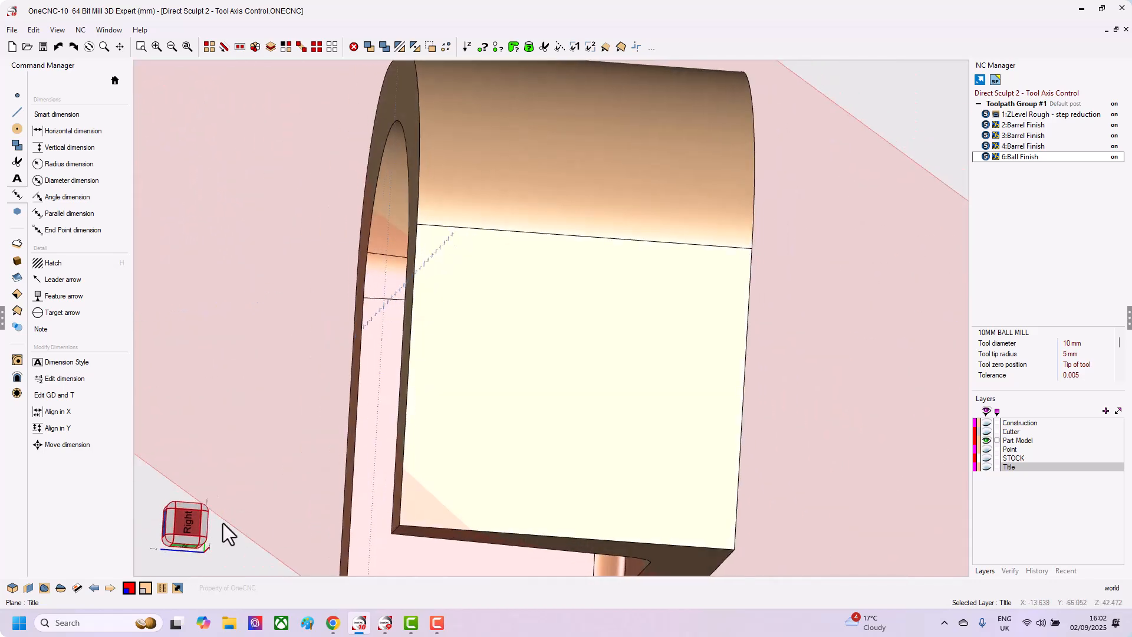
click(190, 521)
mouse_move(185, 515)
middle_down()
mouse_move(277, 538)
mouse_move(235, 508)
mouse_move(201, 529)
middle_up()
click(171, 519)
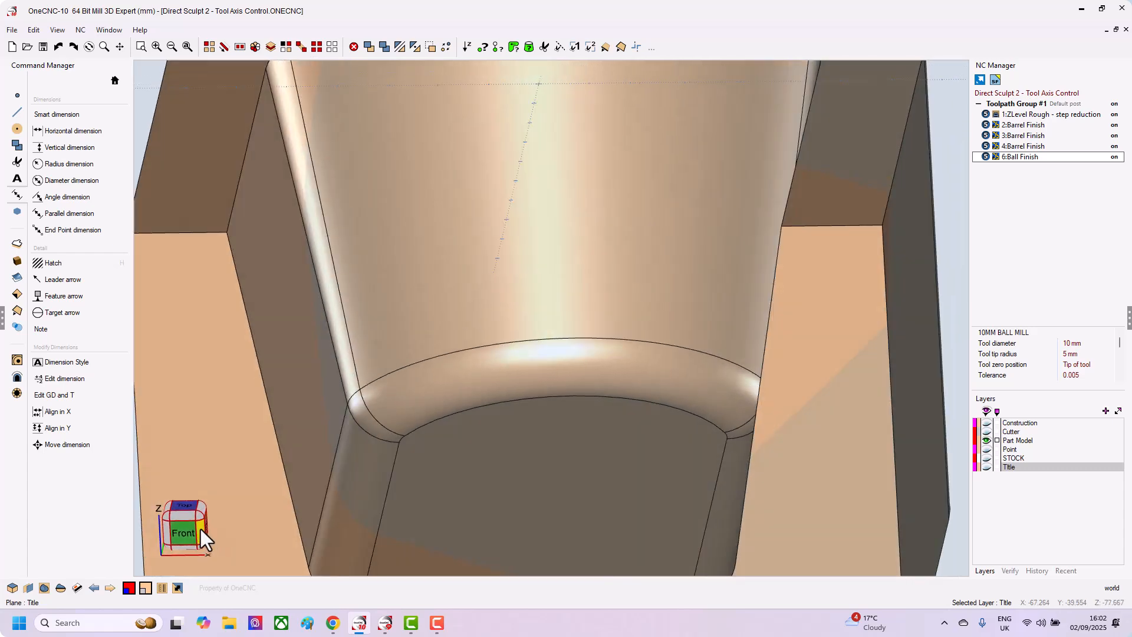
click(200, 514)
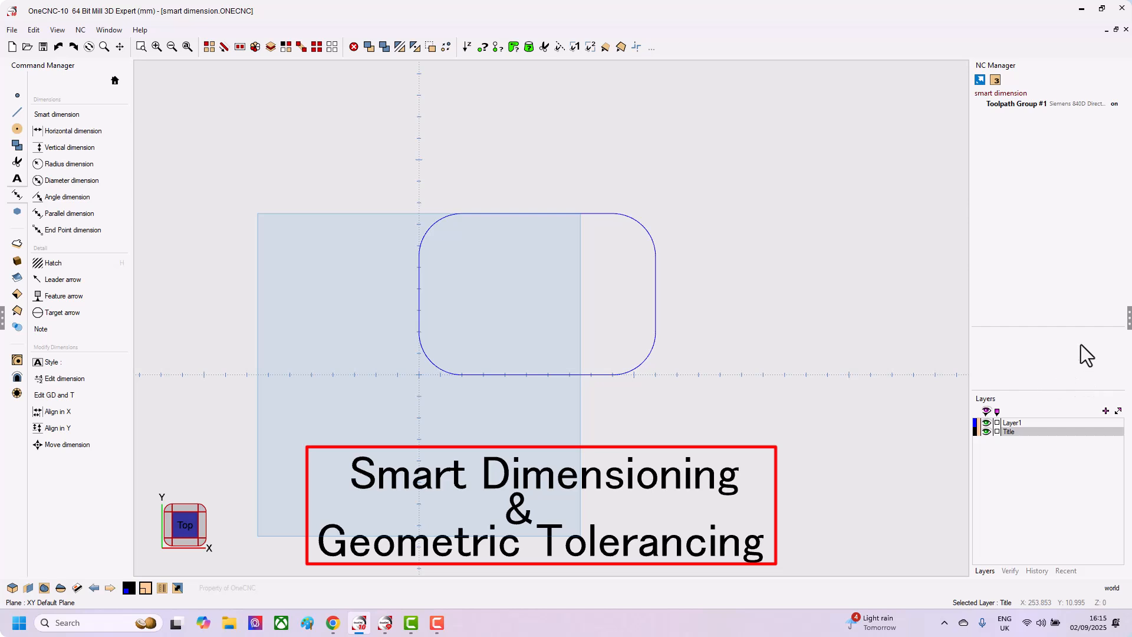
Add smart dimensions for the rounded rectangle's height, placed to its left, and its width, placed above it.
click(62, 112)
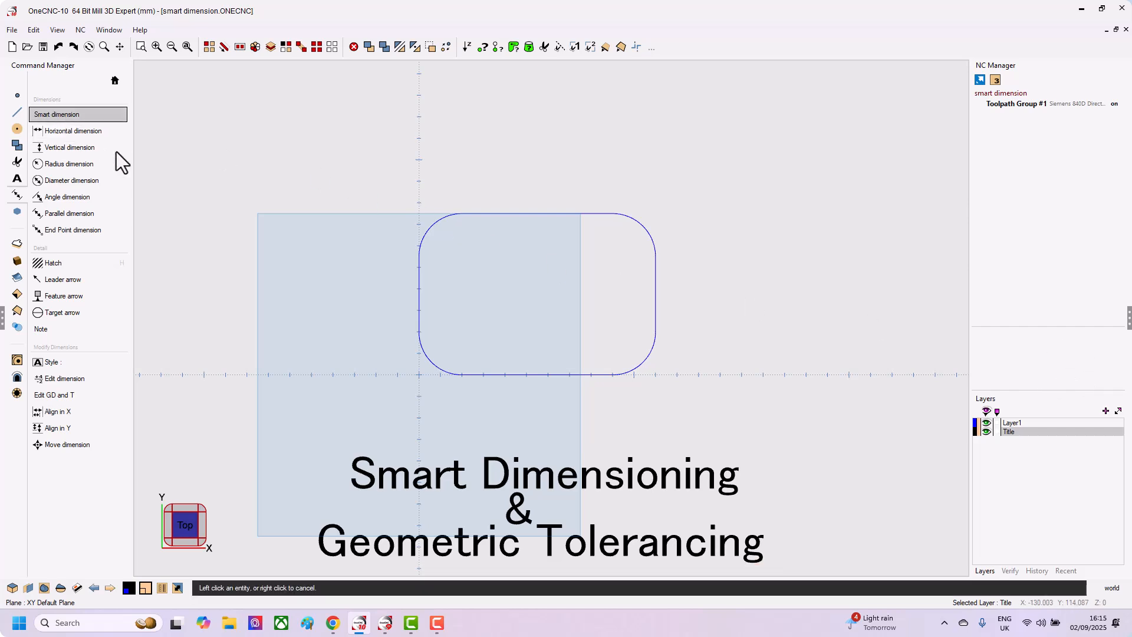
click(479, 215)
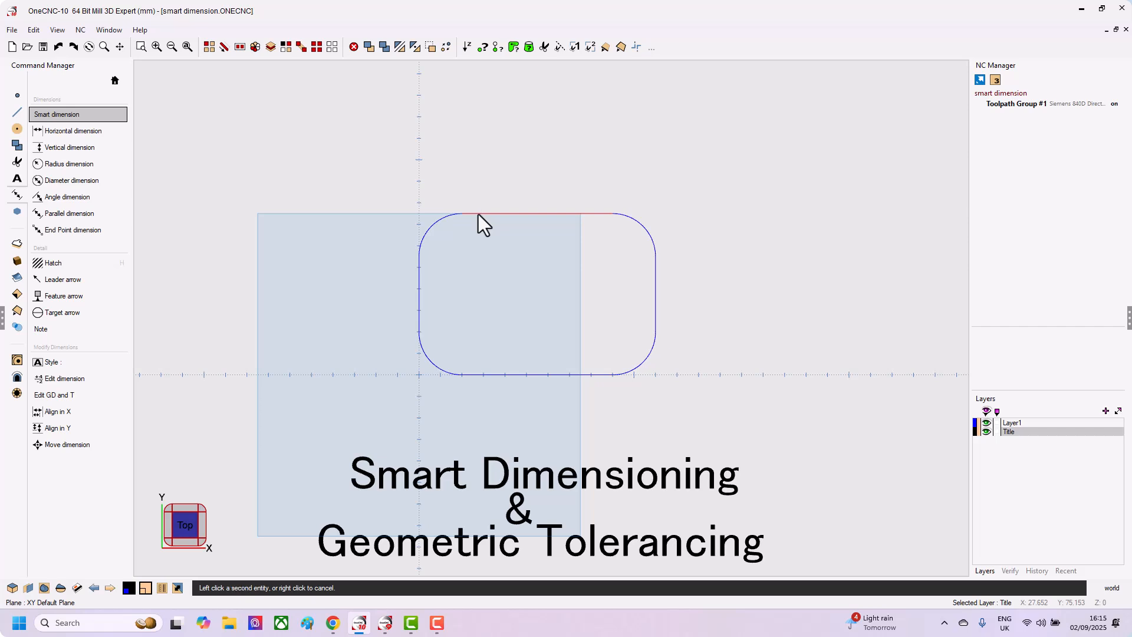
click(477, 372)
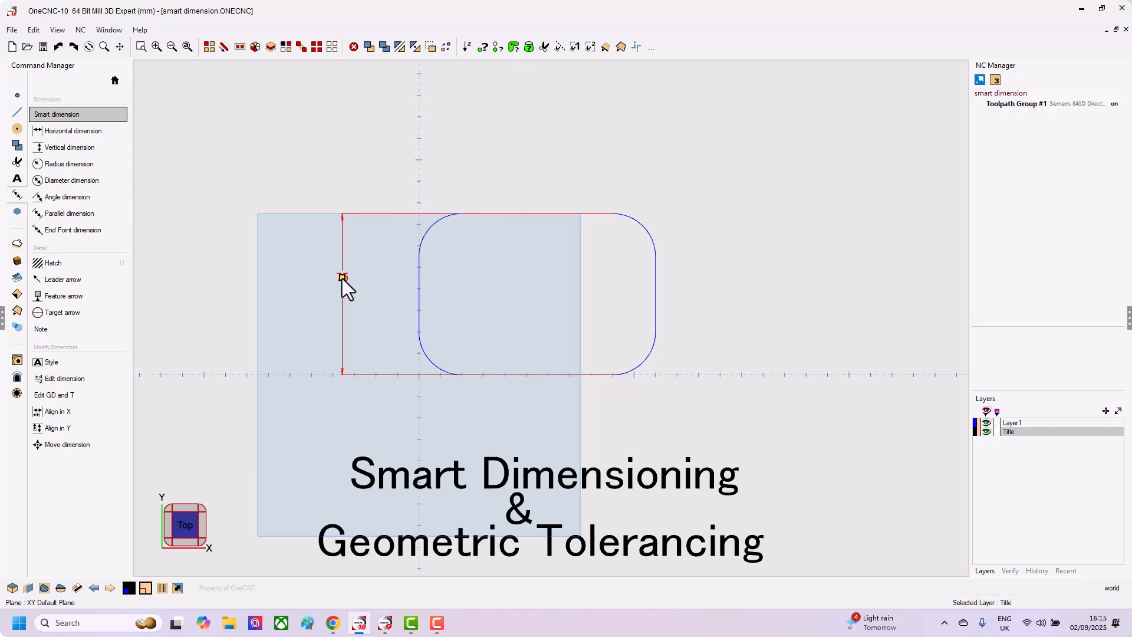
click(343, 278)
click(420, 261)
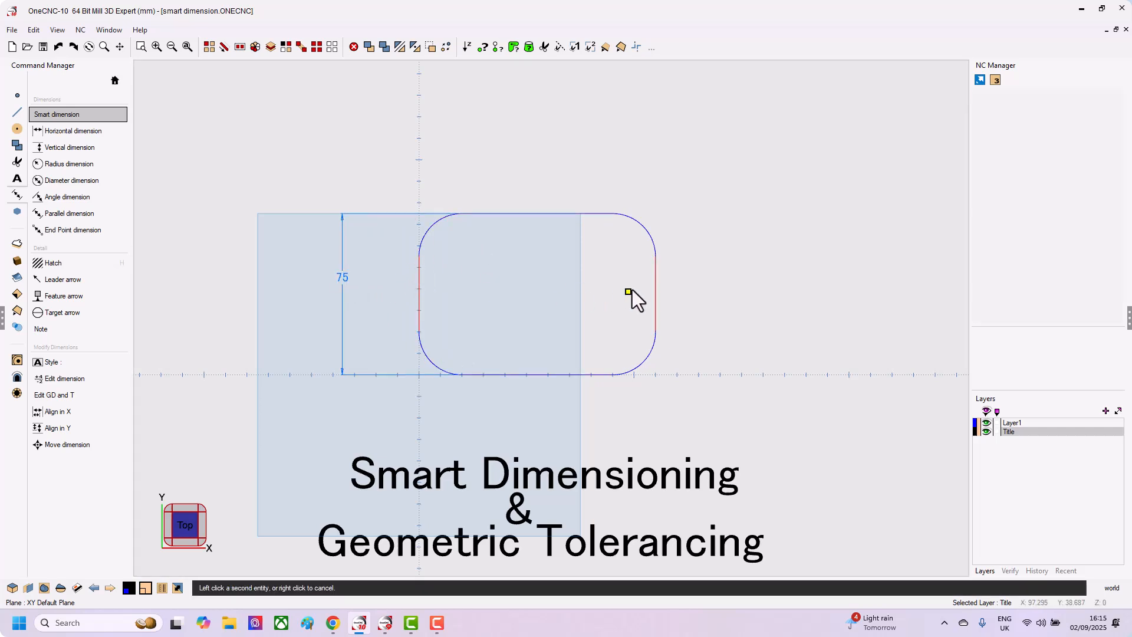
click(654, 263)
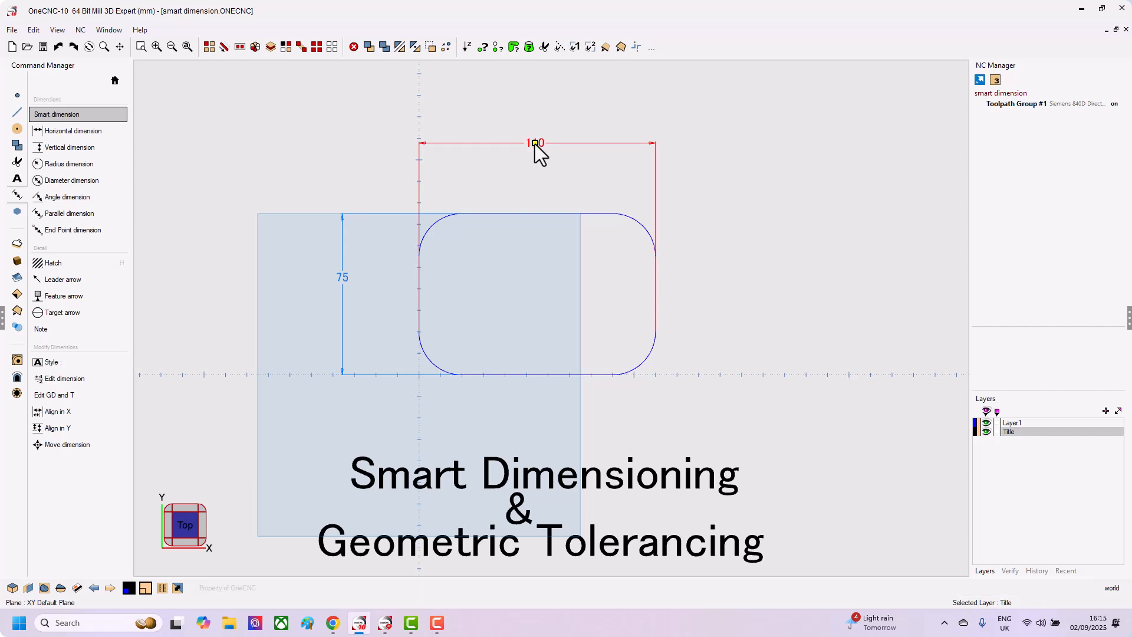
click(536, 144)
Add a smart radius dimension to the rounded rectangle's upper-right corner arc, placed outside the profile.
click(637, 231)
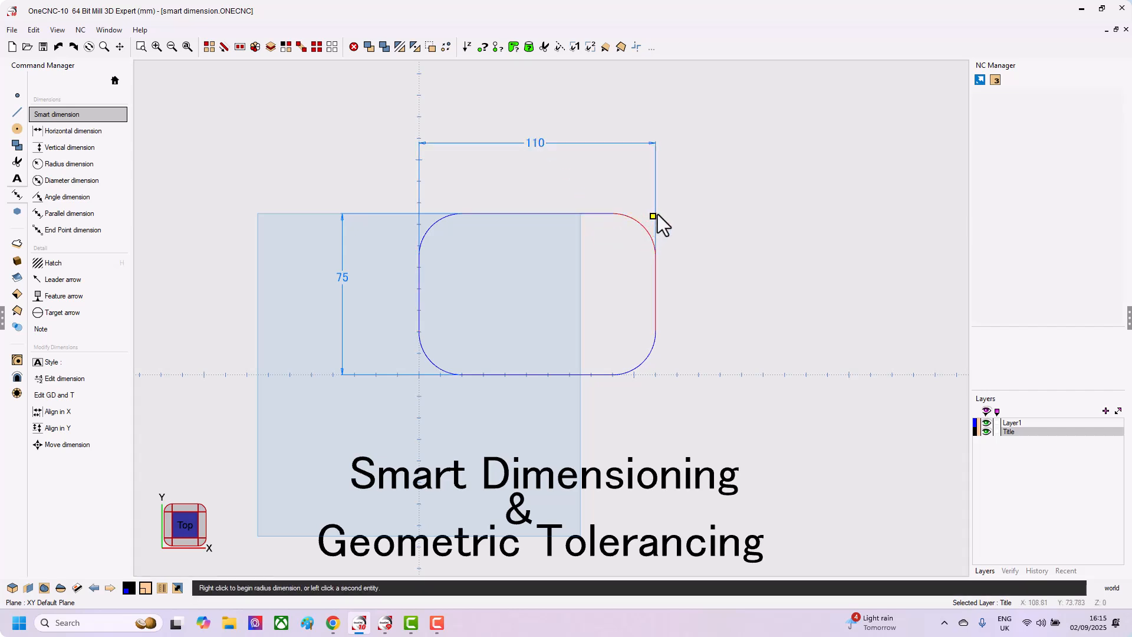
click(721, 182)
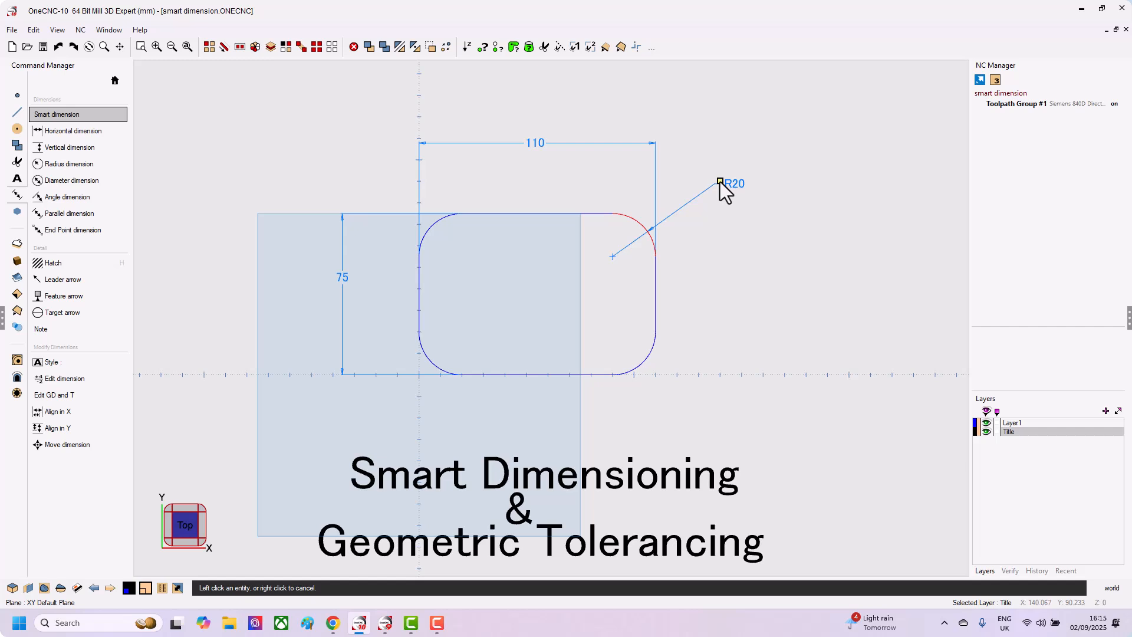
click(720, 183)
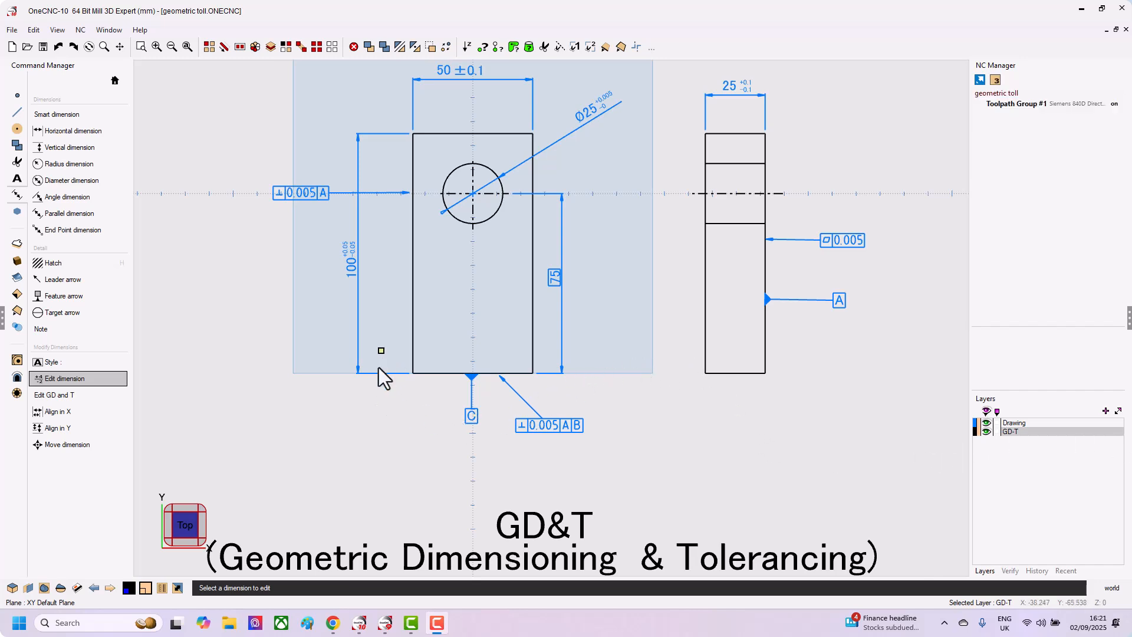
Open the geometric tolerancing settings of the perpendicularity frame left of the front view and select its perpendicularity symbol.
click(299, 192)
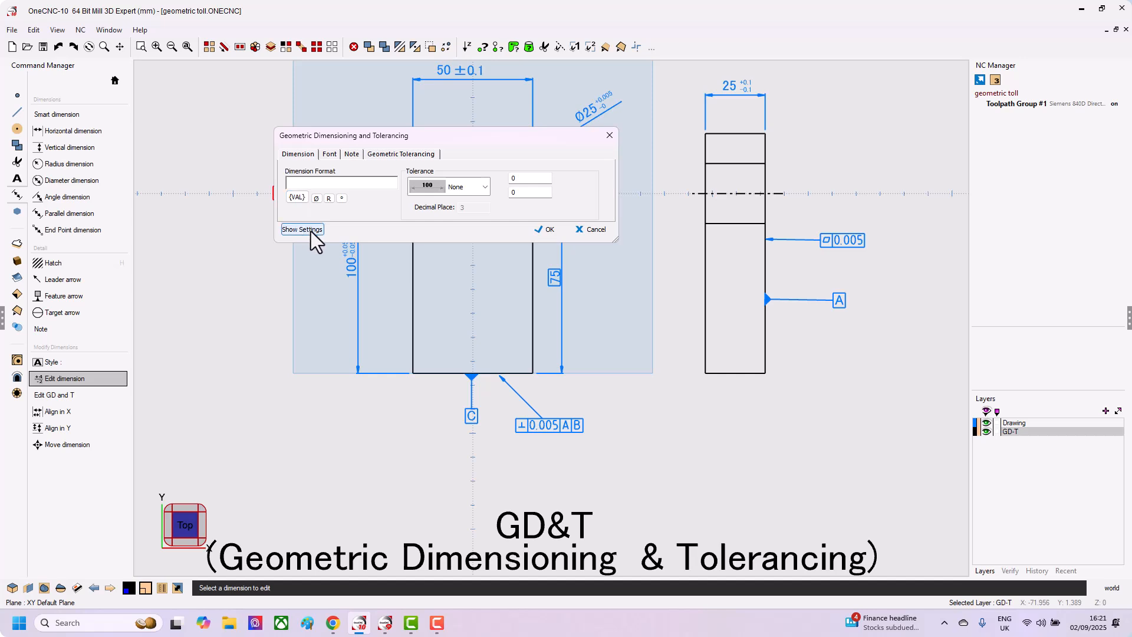
click(384, 154)
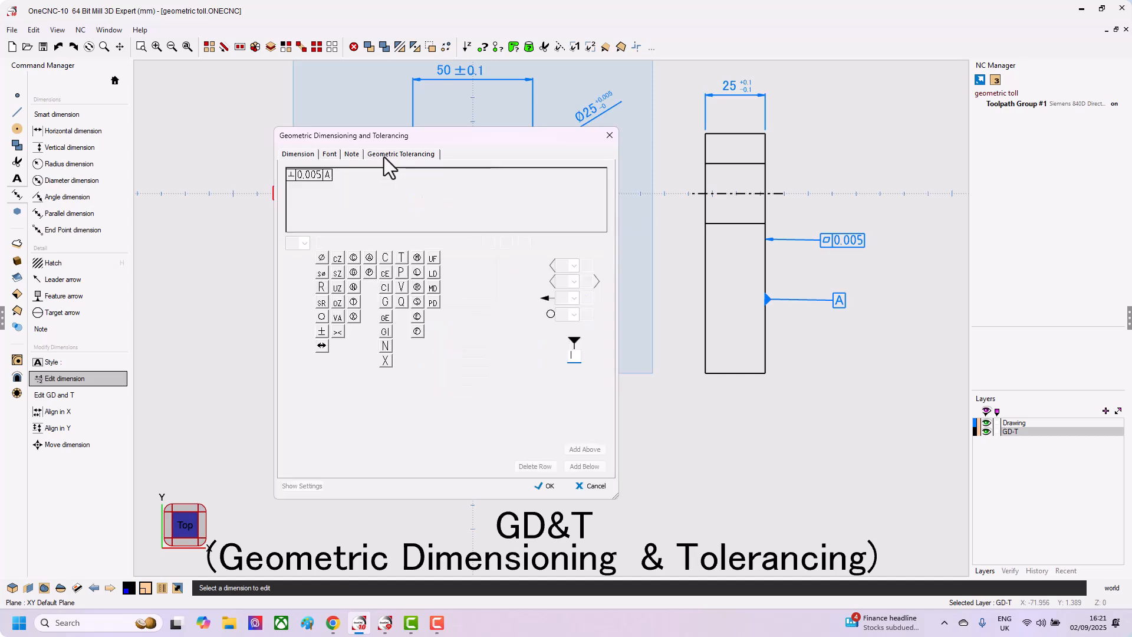
click(293, 179)
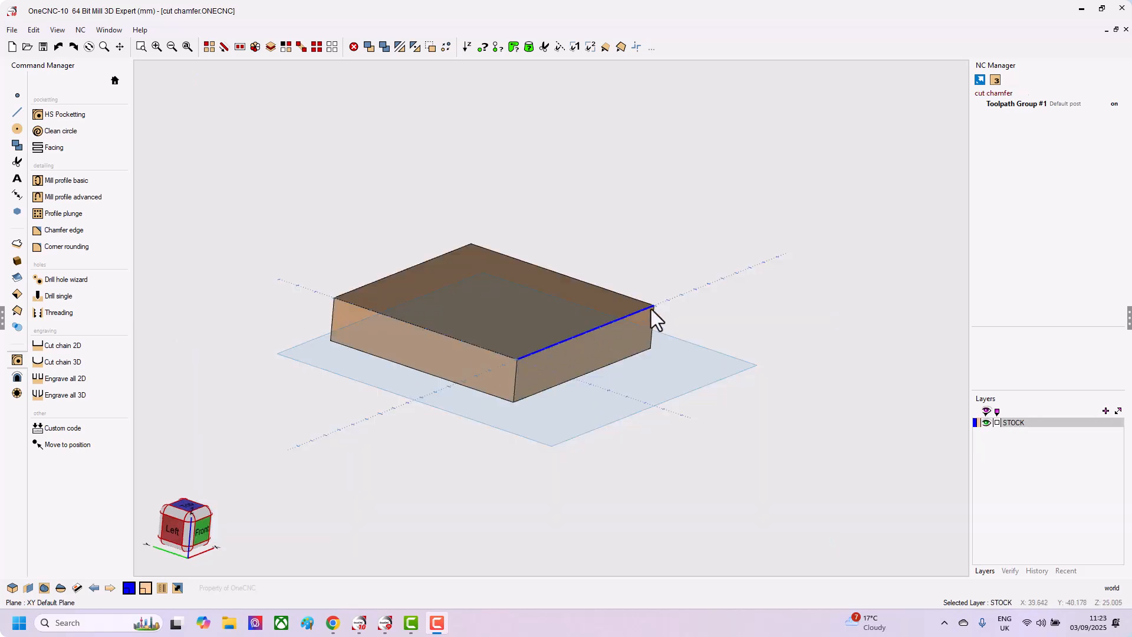
Start a Chamfer edge operation using the blue line on the stock block's top edge as its profile.
click(71, 229)
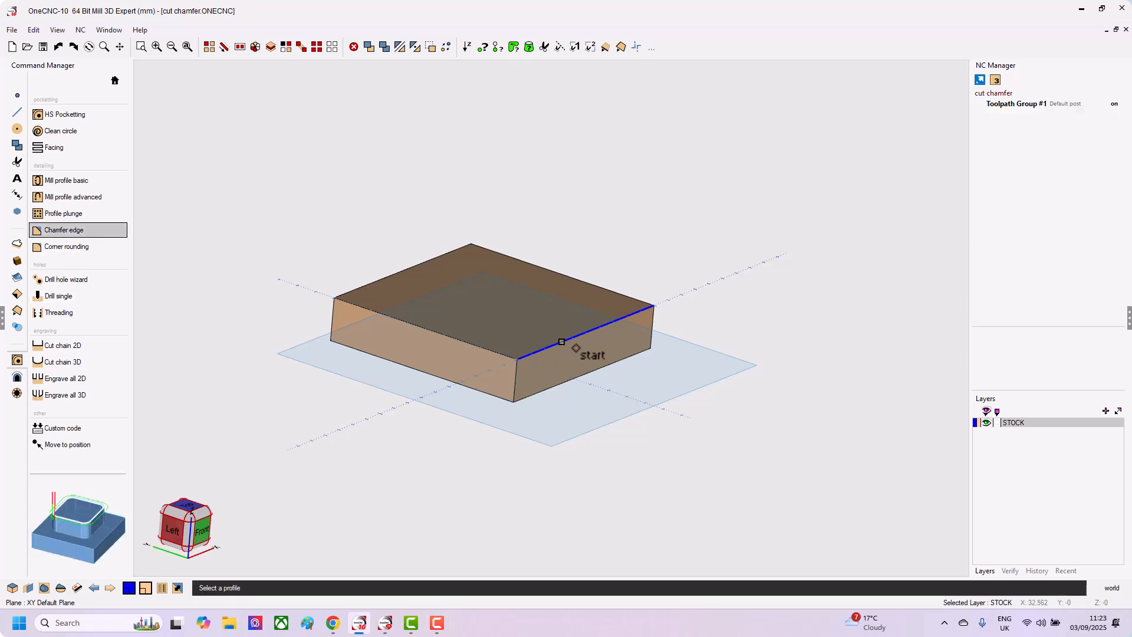
click(640, 310)
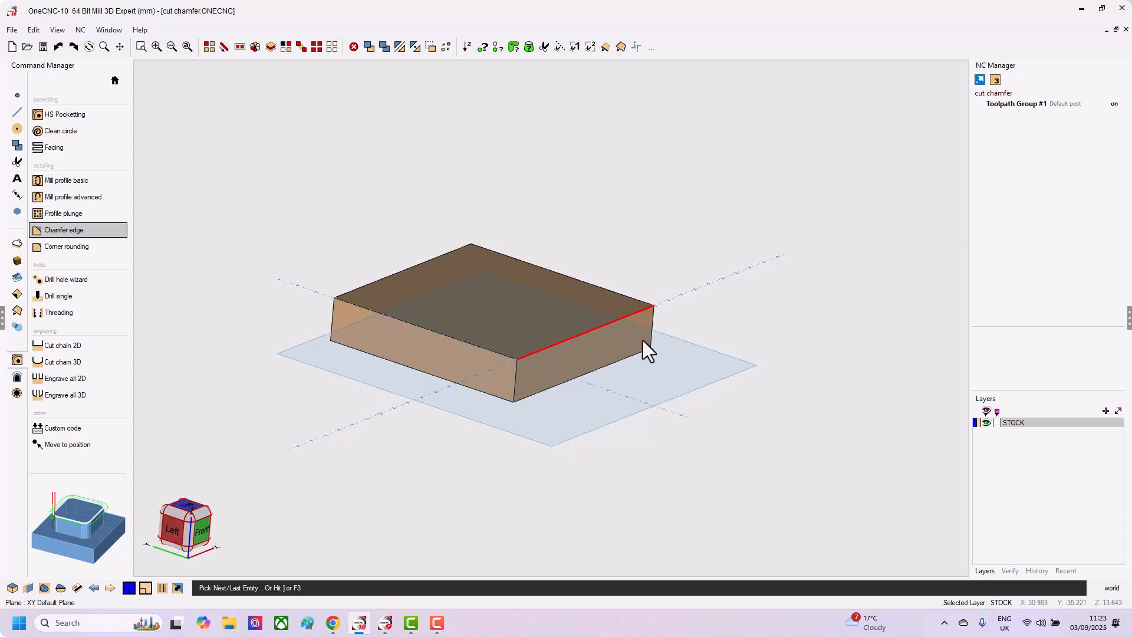
key(F3)
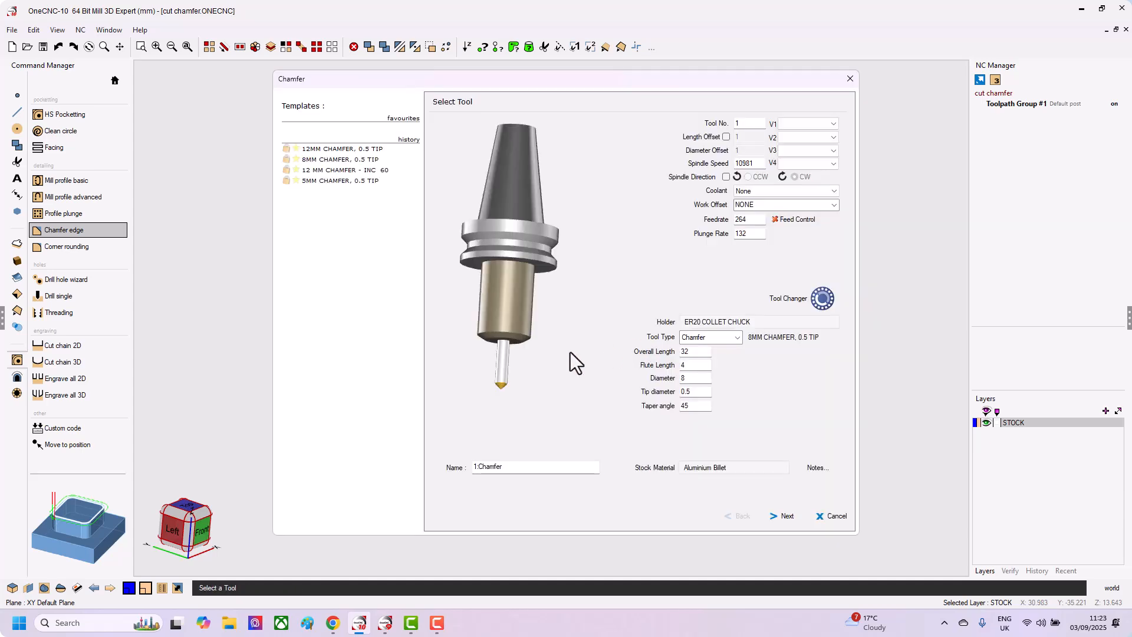
Choose the 8 MM CHAMFER - INC 90 tool from the tool library and set its tip diameter to 0.5.
click(497, 375)
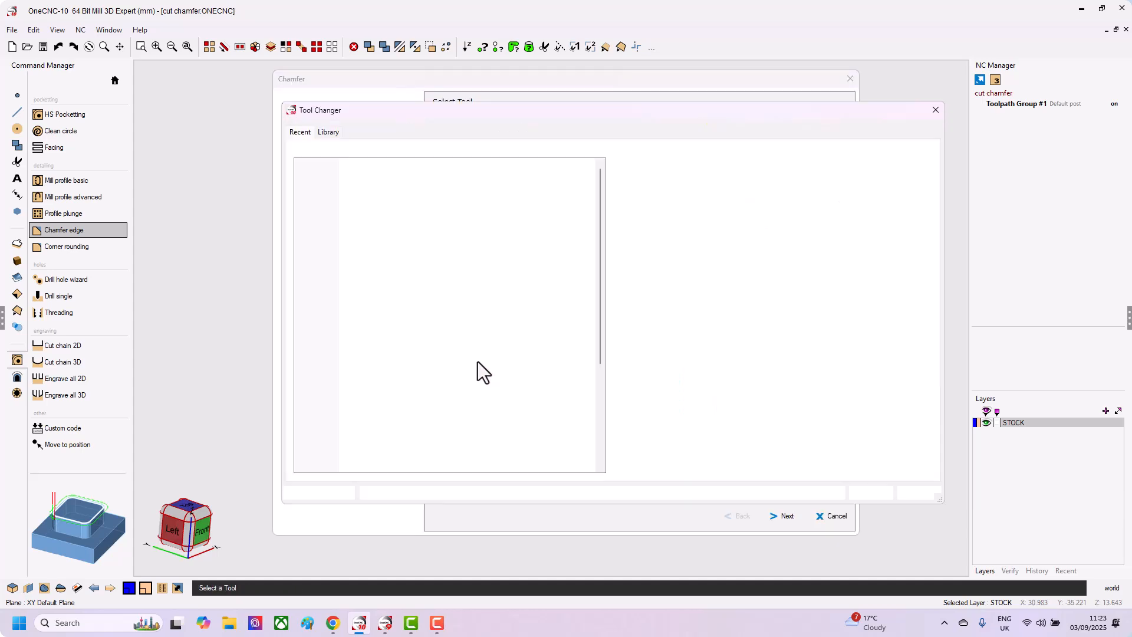
click(328, 132)
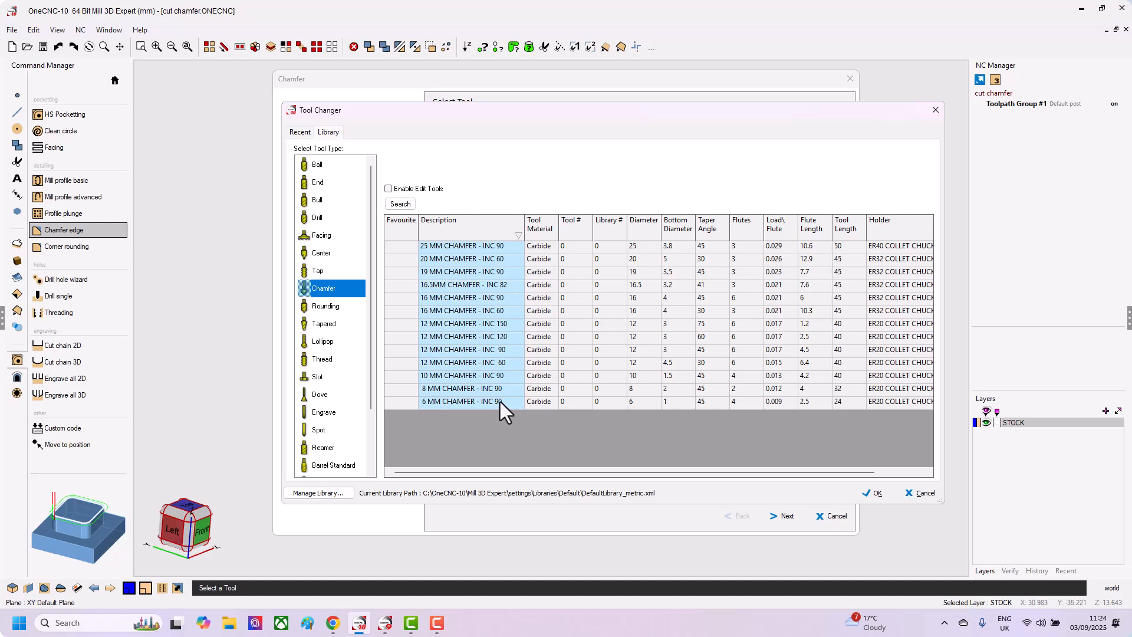
click(459, 389)
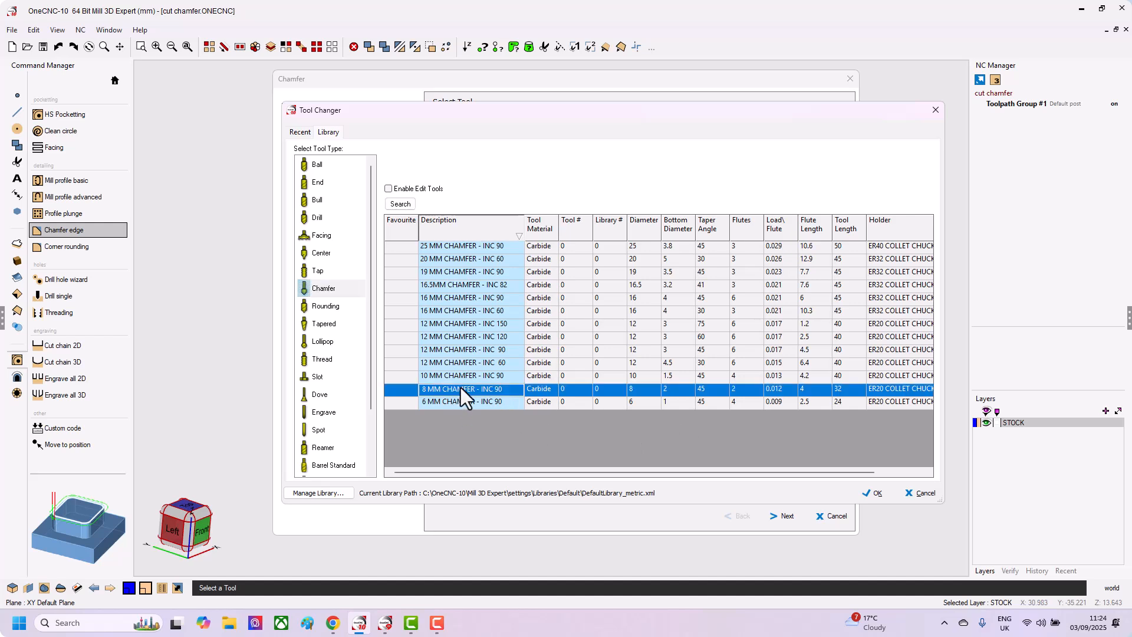
click(867, 494)
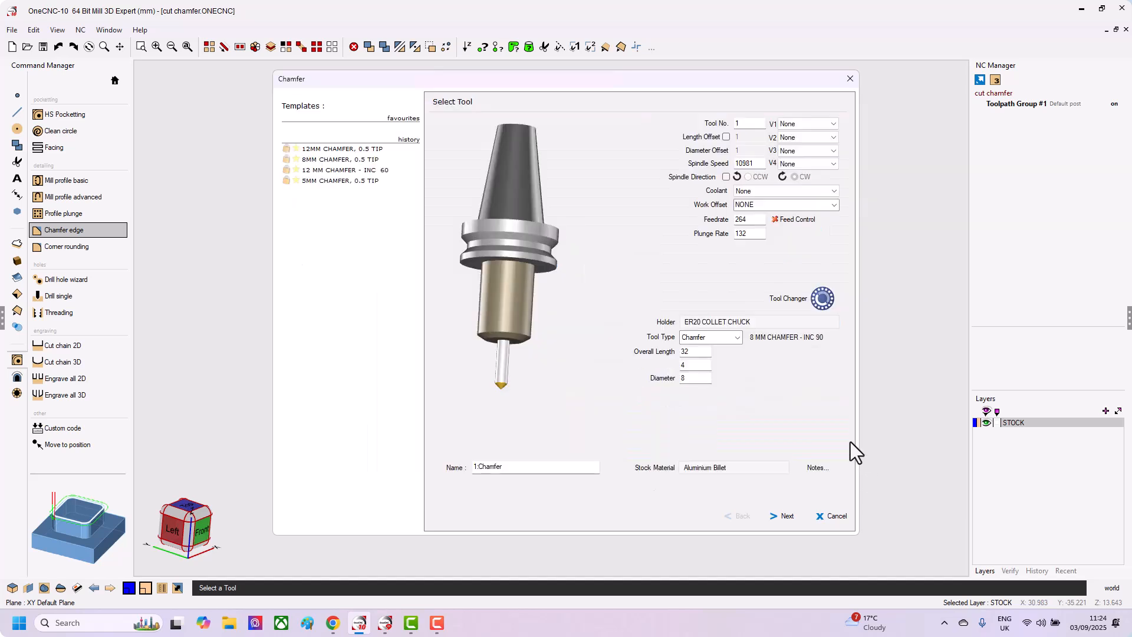
double_click(693, 392)
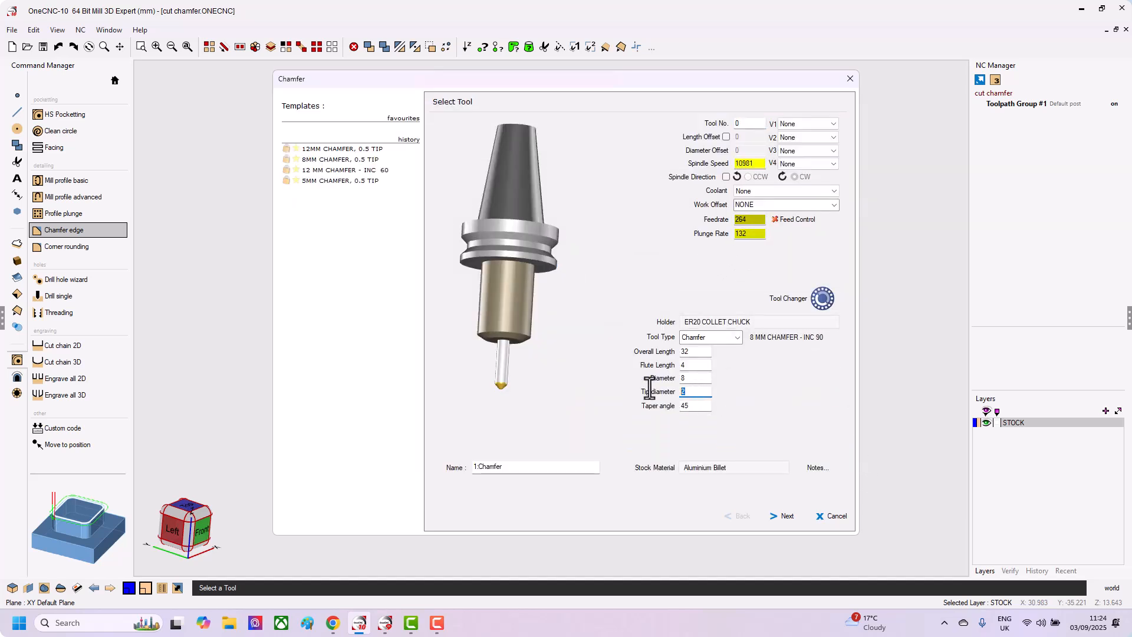
text(.5)
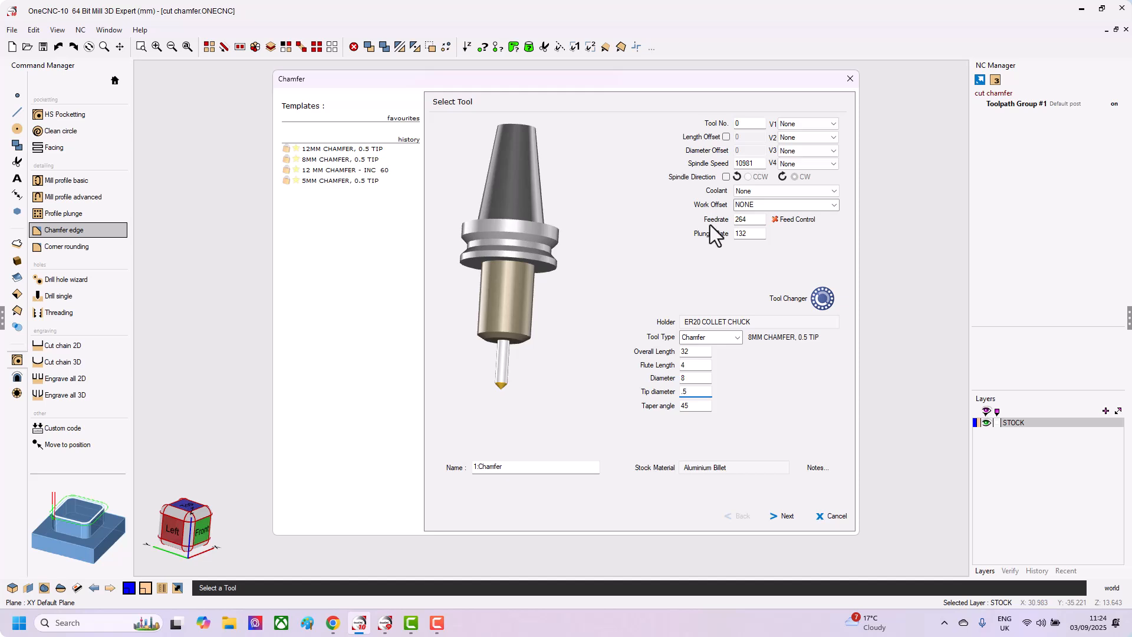
Accept the default clearances and set the chamfer width to 10 with Cut Levels enabled.
click(787, 517)
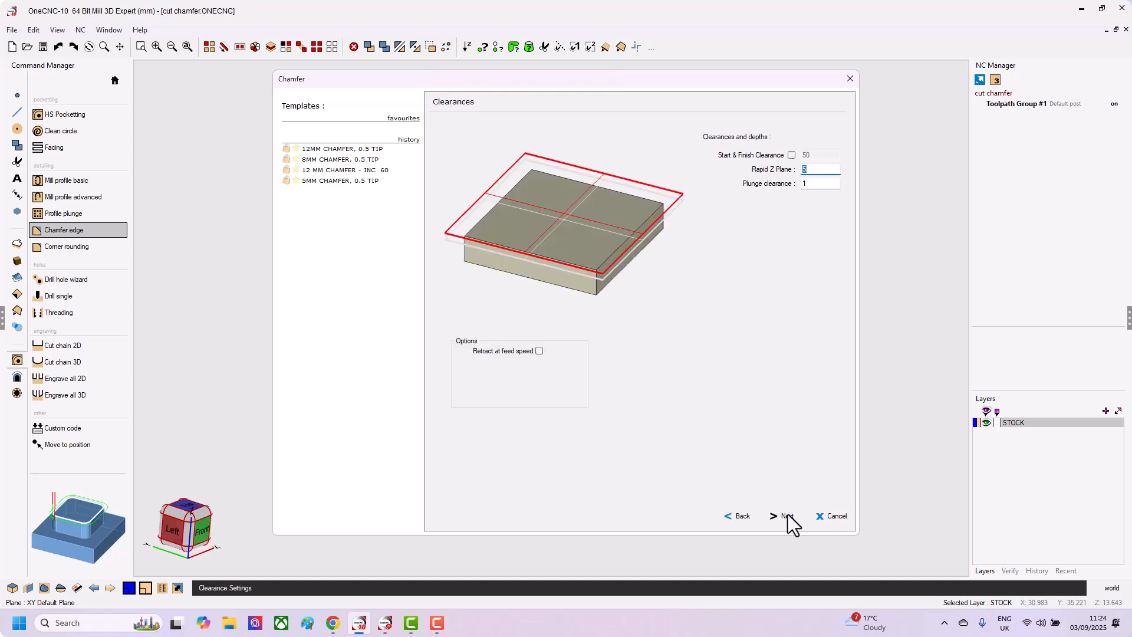
click(789, 517)
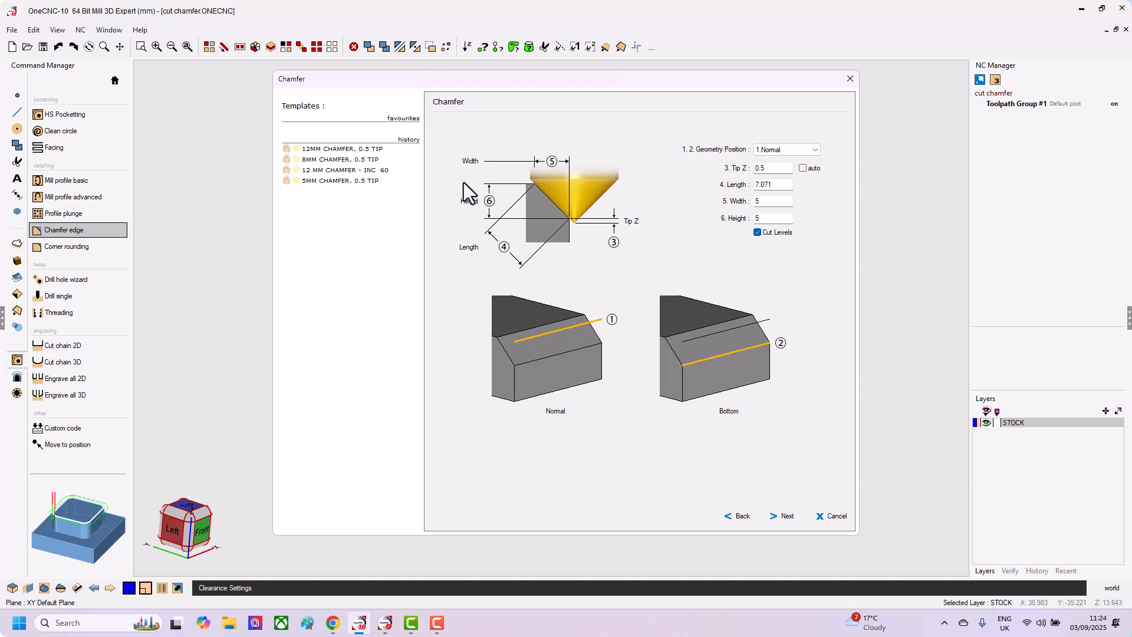
click(758, 233)
double_click(767, 201)
text(10)
click(757, 232)
click(782, 517)
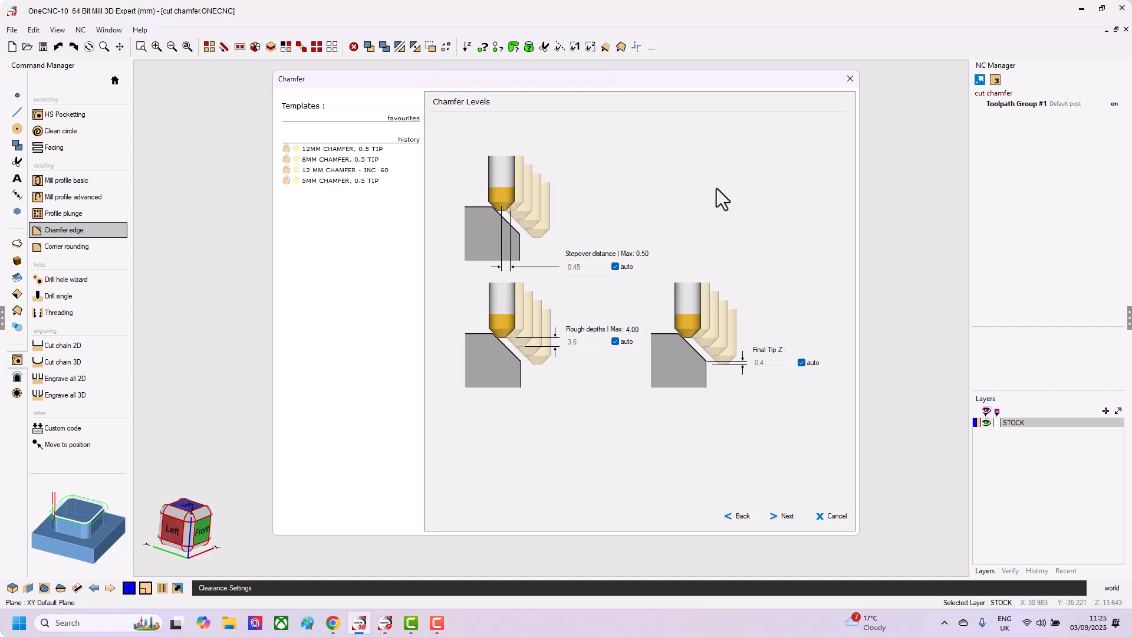
Accept the automatic chamfer levels and the Line-Arc entry and exit with 6 mm line lengths, and generate the chamfer toolpath.
click(784, 515)
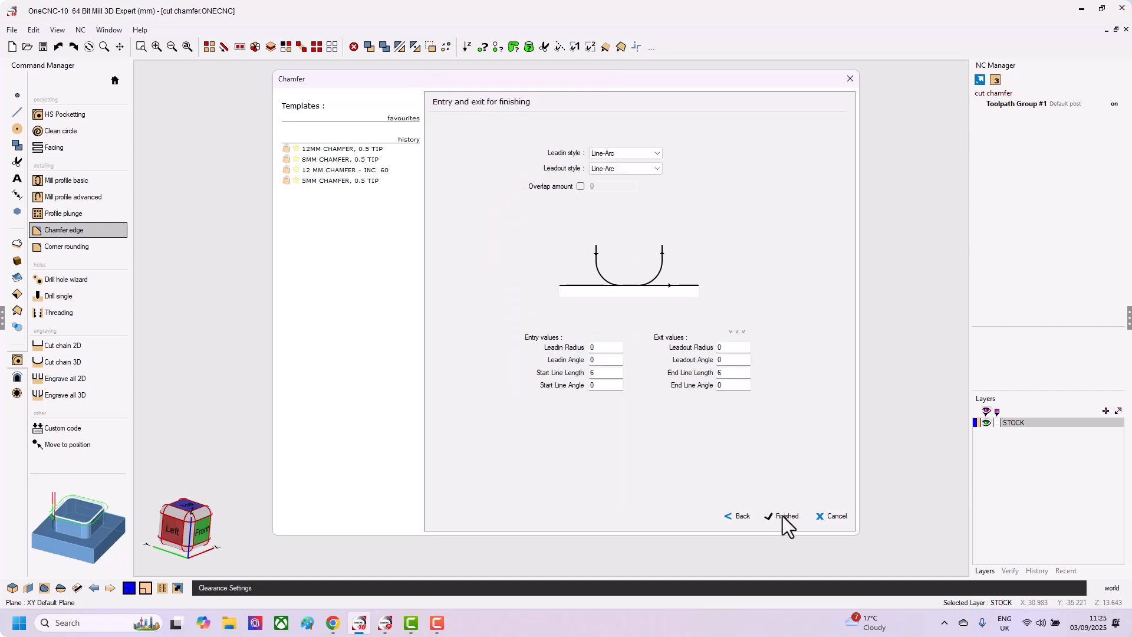
double_click(600, 373)
double_click(740, 373)
click(786, 517)
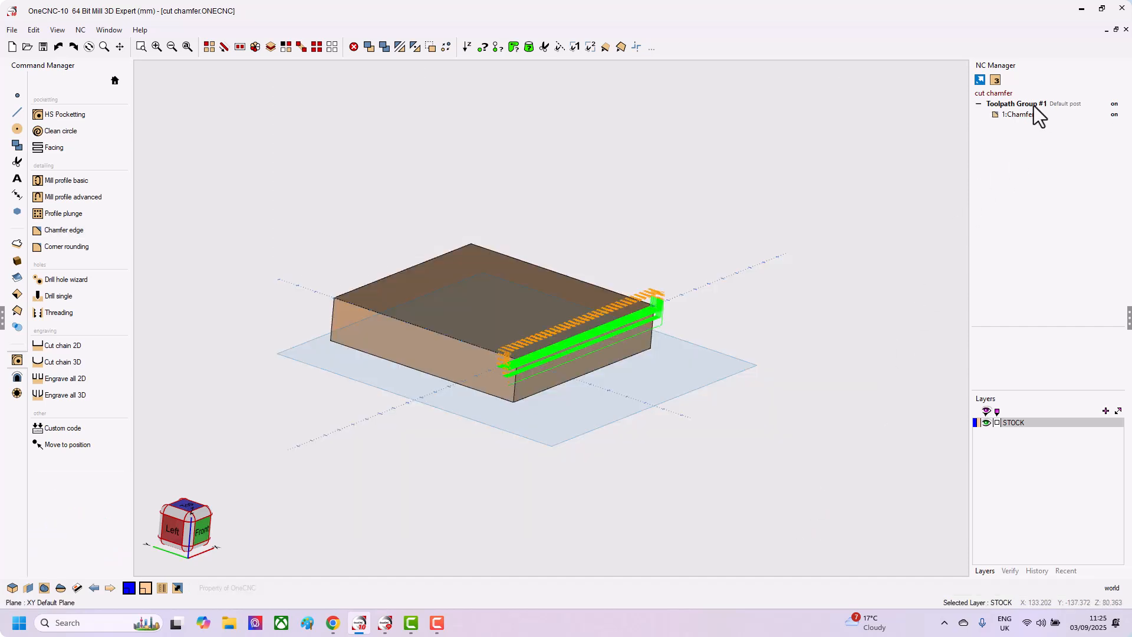
Simulate Toolpath Group #1 using the stock model as the stock.
right_click(1011, 103)
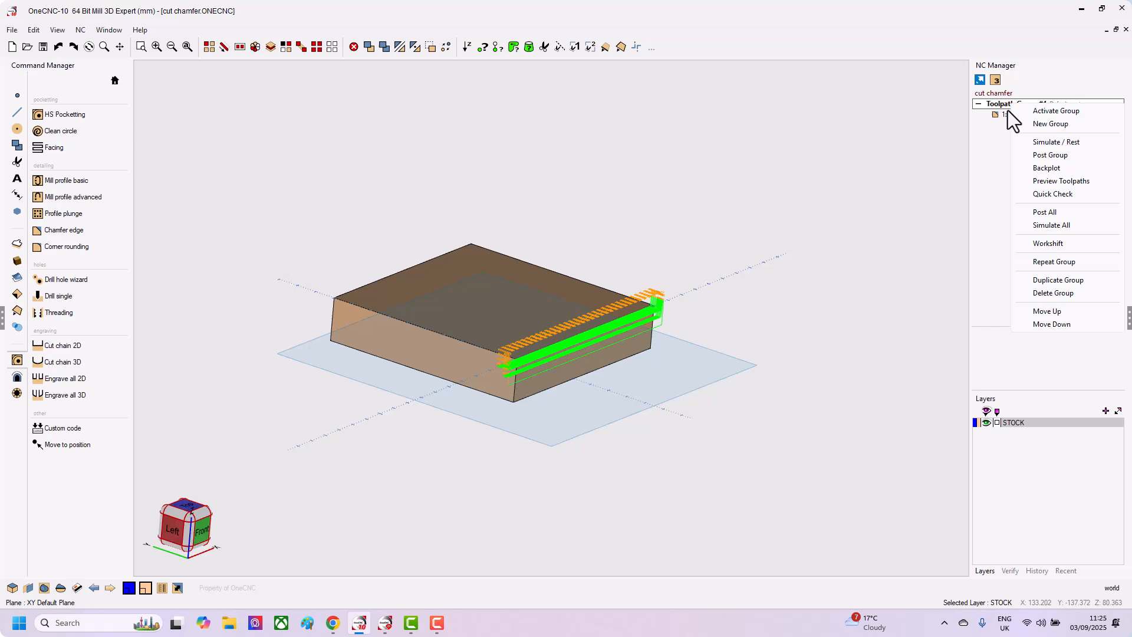
click(1049, 142)
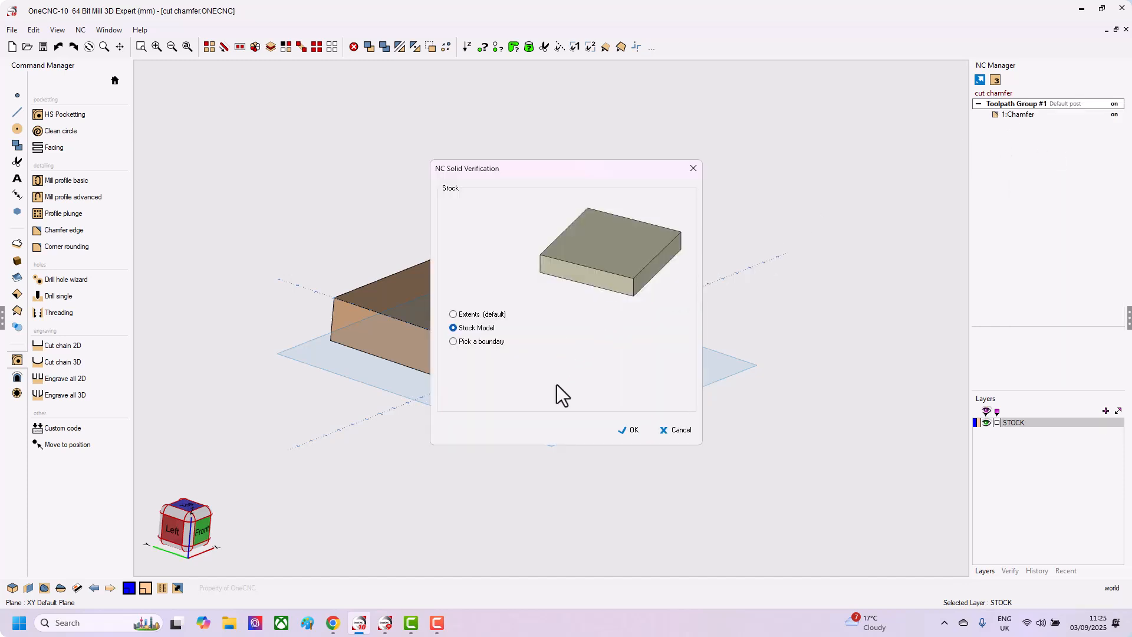
click(630, 431)
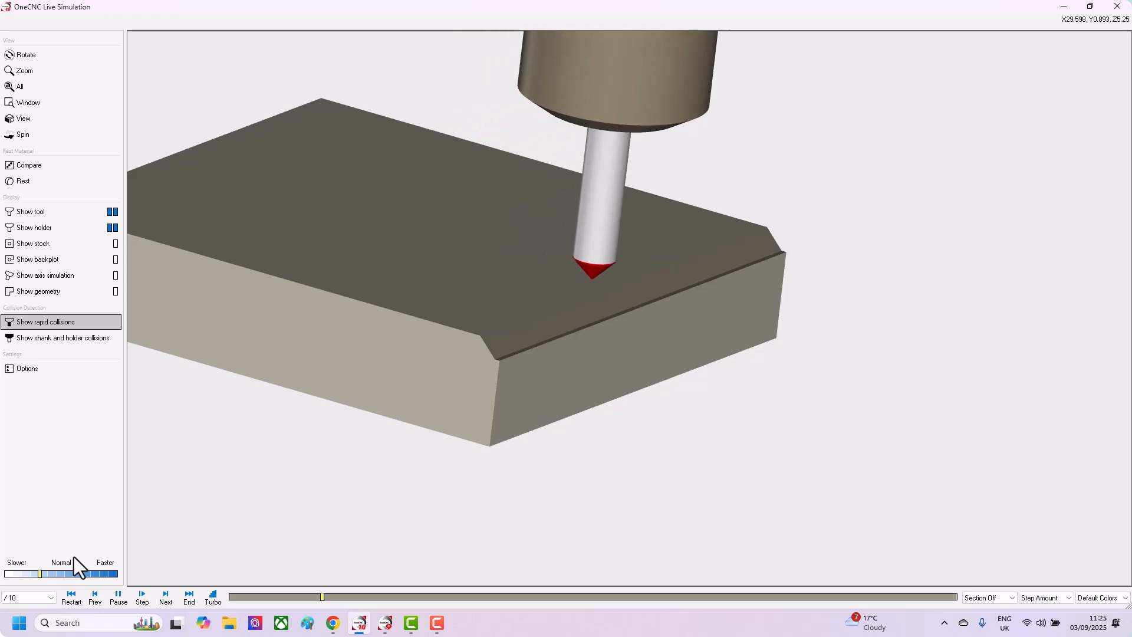
Vary the simulation speed between /5 and /2 while the chamfer is cut, ending at /5, and close the simulation.
drag(41, 575, 45, 575)
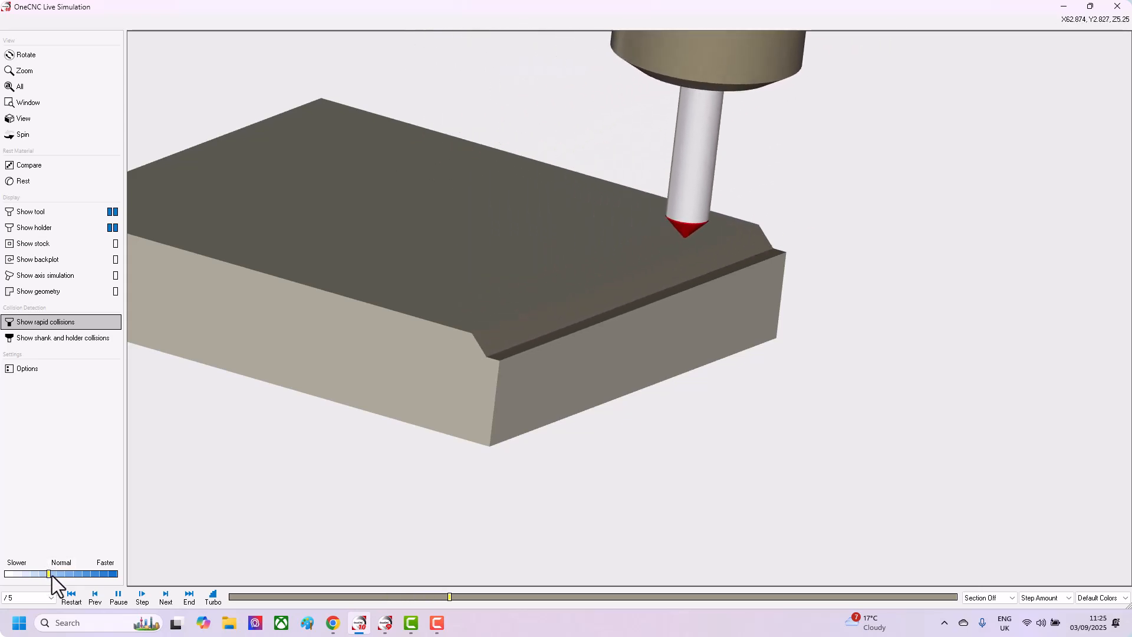
click(53, 575)
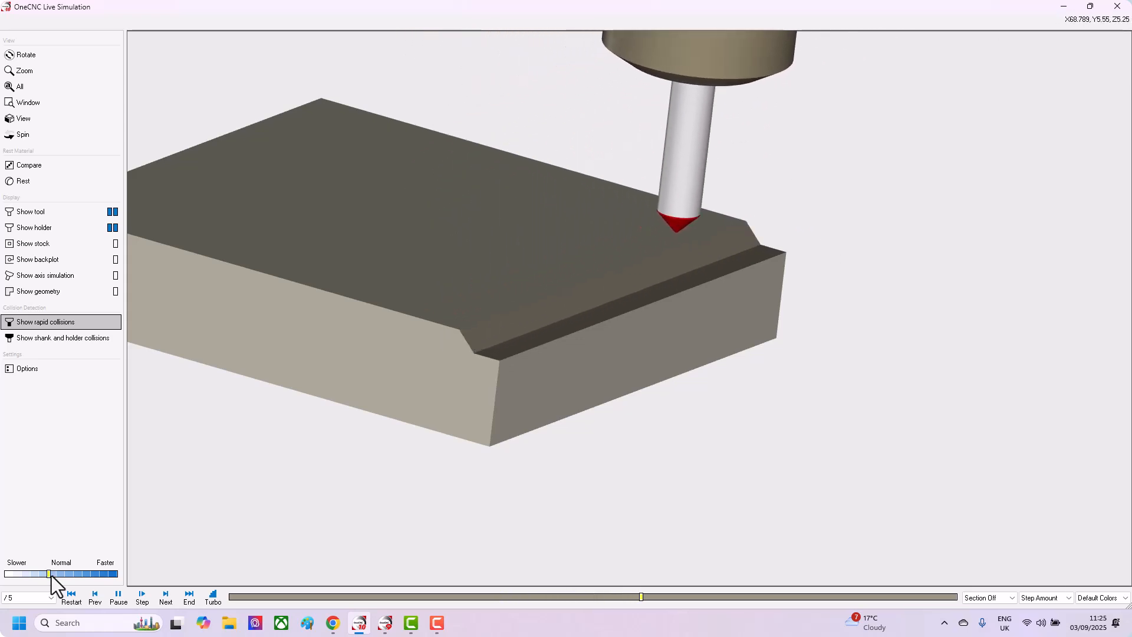
drag(51, 576, 54, 575)
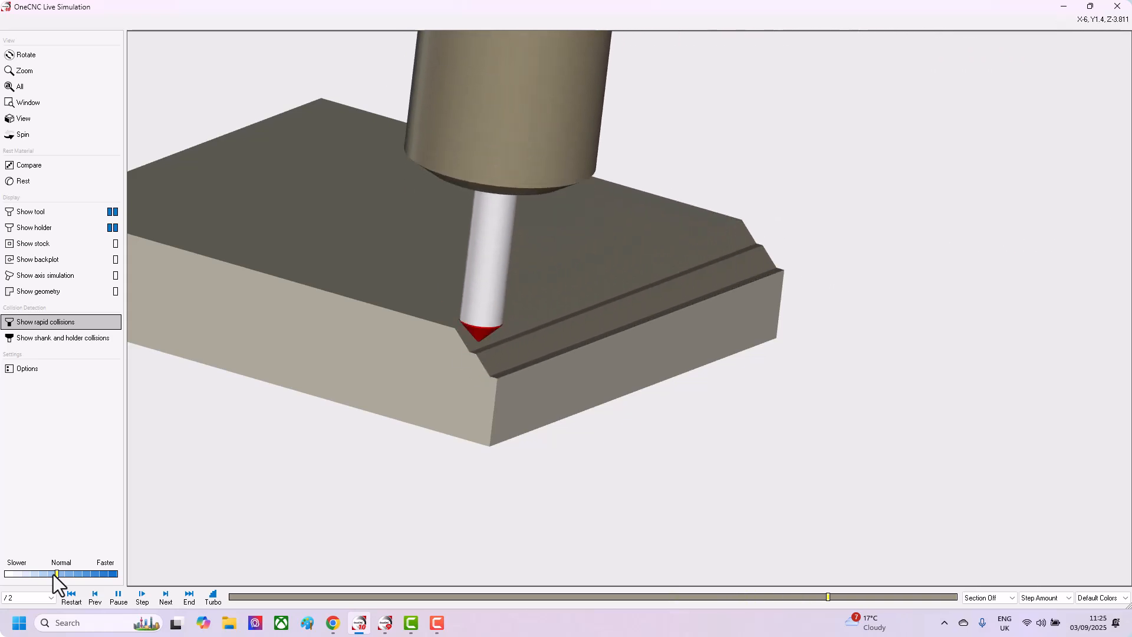
click(50, 574)
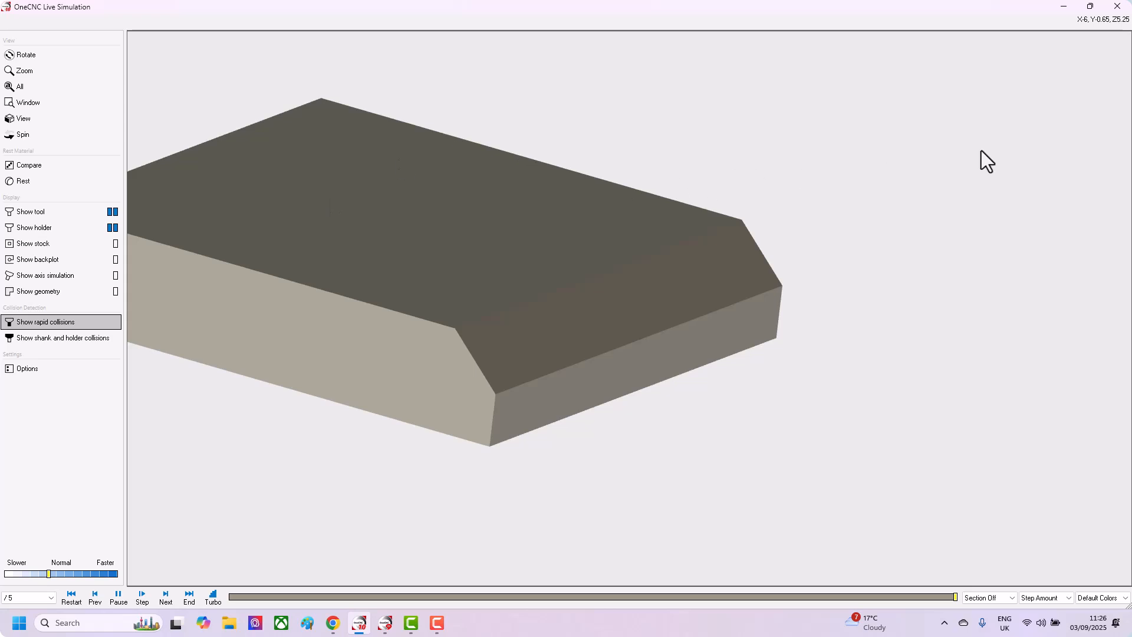
click(1118, 6)
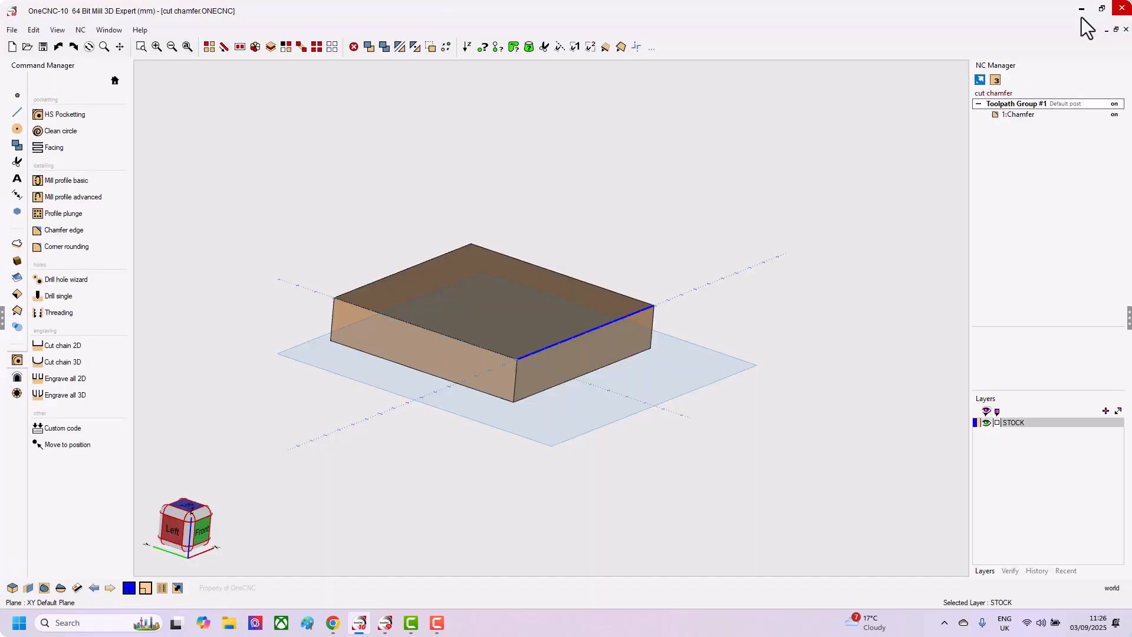
Edit the chamfer operation to replace the automatic stepover distance with a manual value in the chamfer levels, and regenerate the toolpath.
click(1020, 115)
right_click(1020, 114)
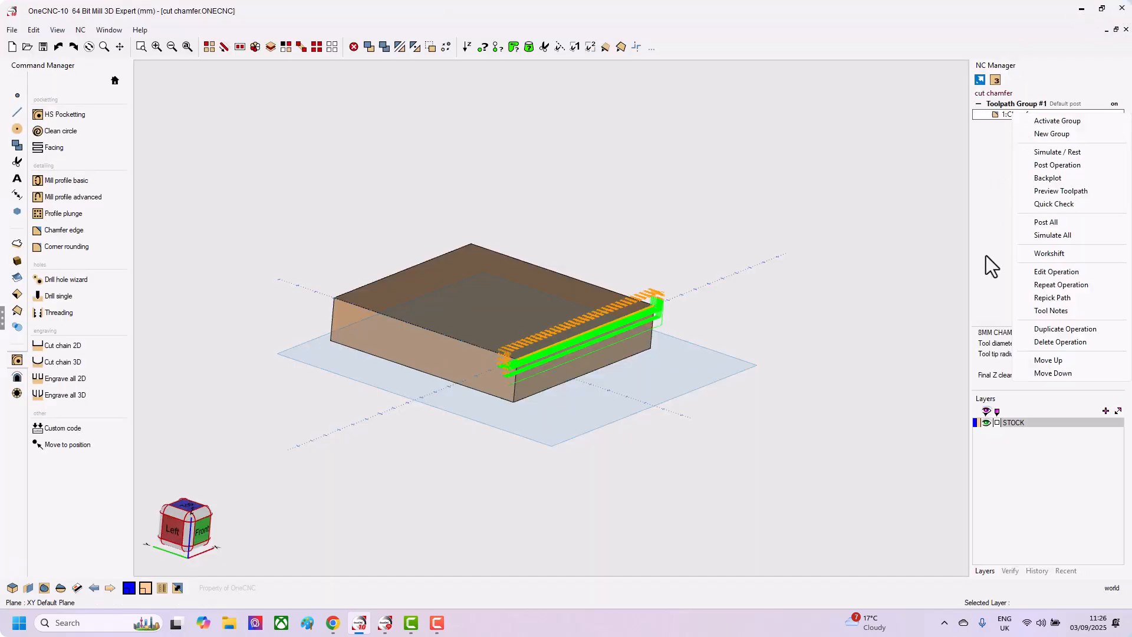
click(1046, 276)
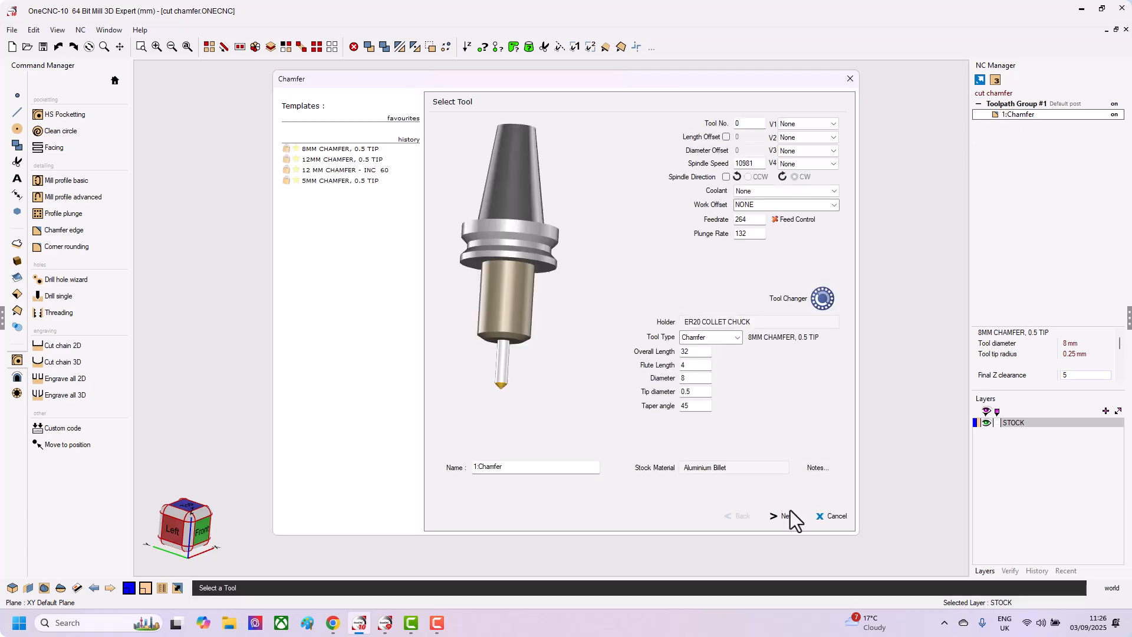
click(784, 516)
click(784, 517)
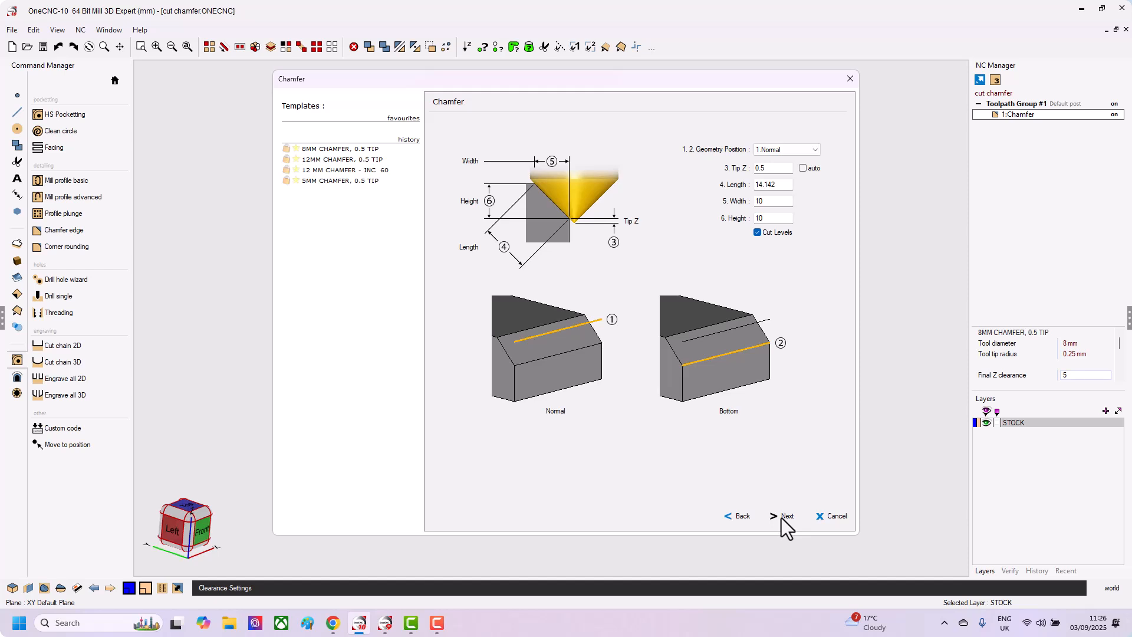
click(782, 517)
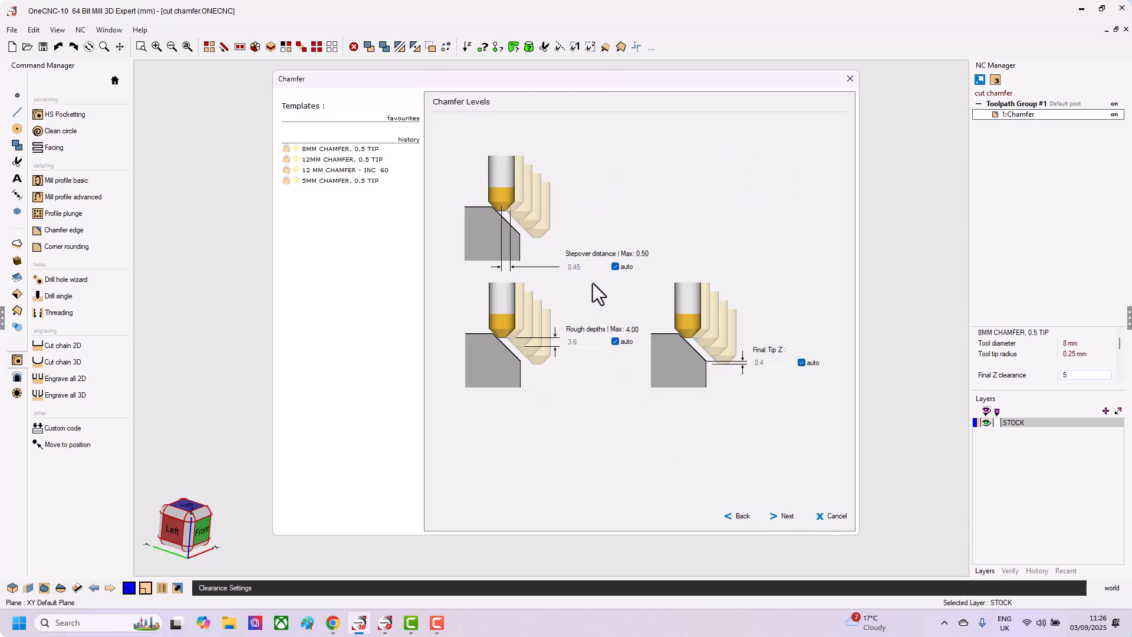
click(616, 268)
drag(601, 268, 560, 273)
click(788, 514)
click(785, 516)
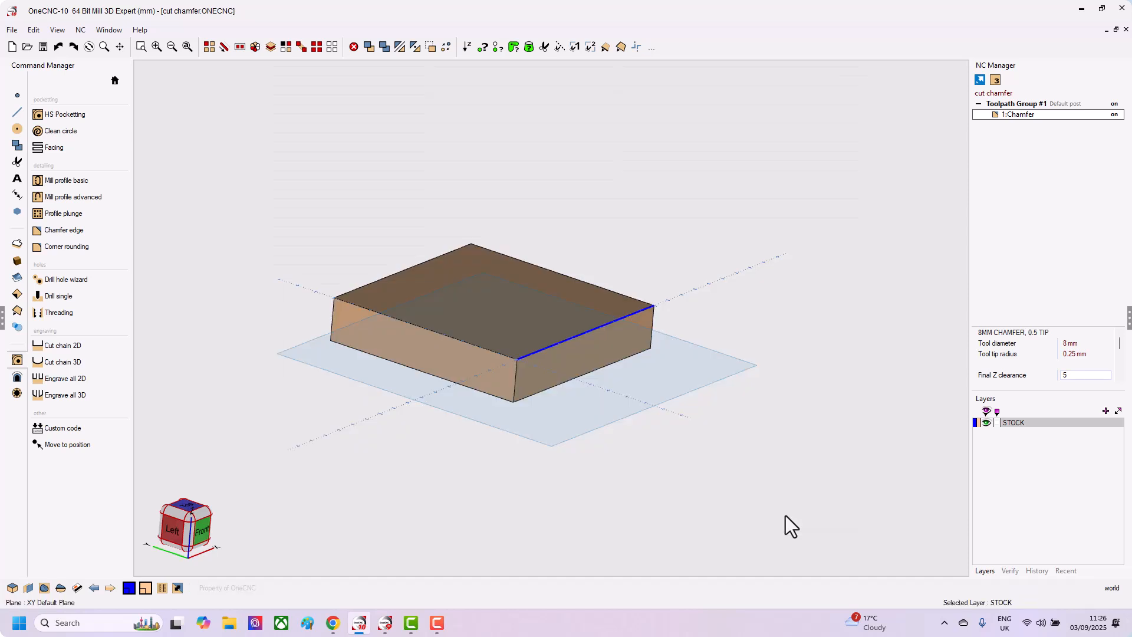
Simulate Toolpath Group #1 on the stock model and examine the cut chamfer up close.
right_click(1012, 105)
click(1053, 144)
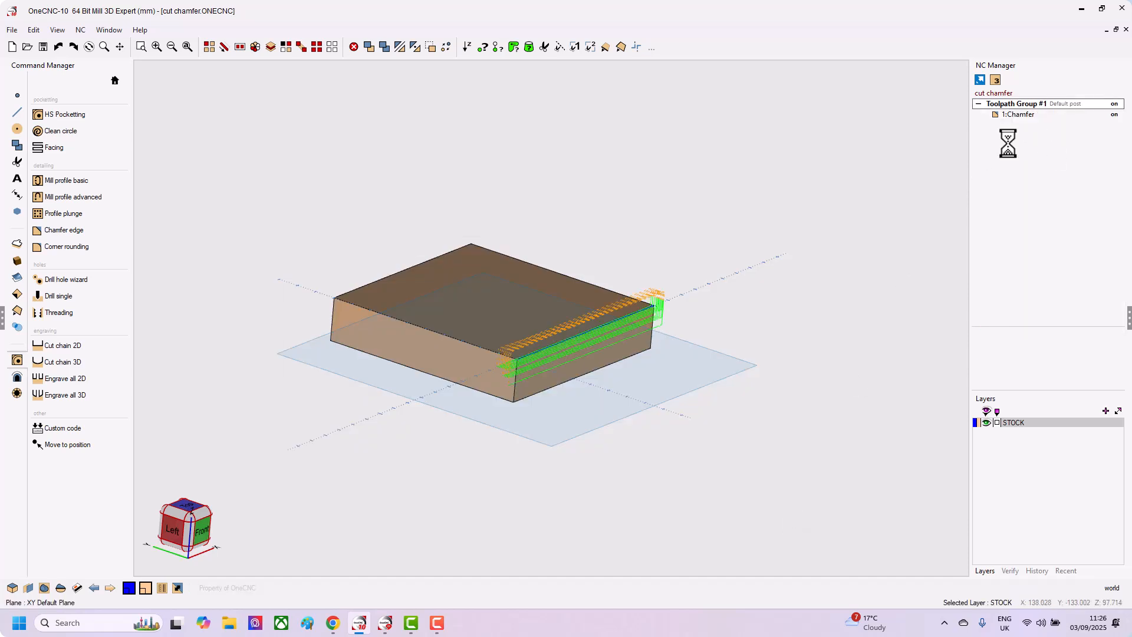
click(633, 431)
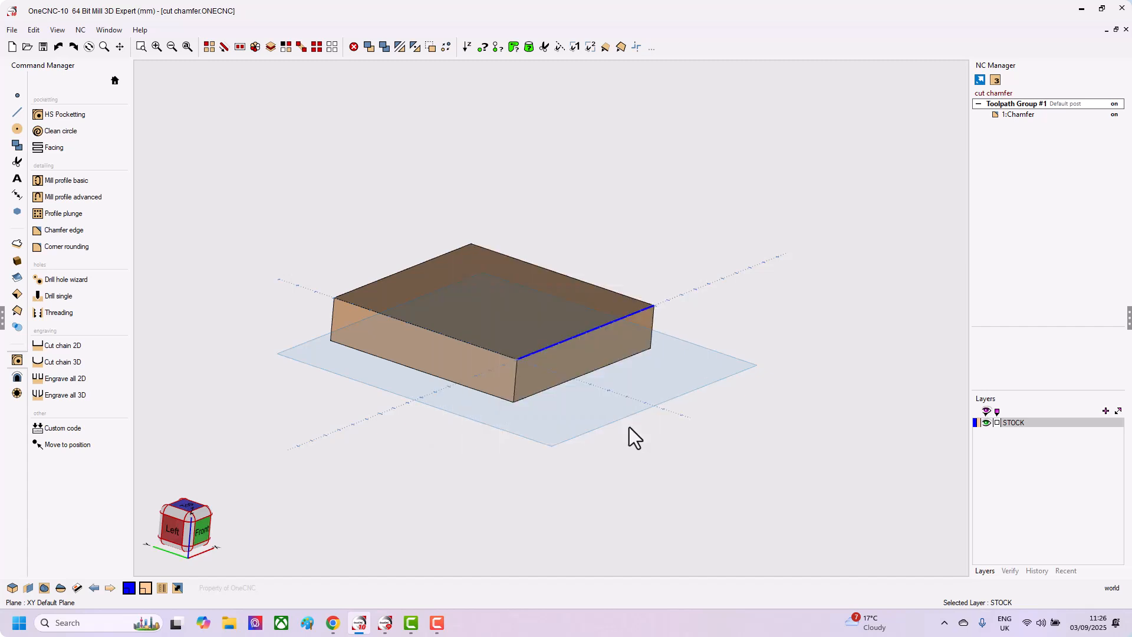
scroll(636, 388, up, 5)
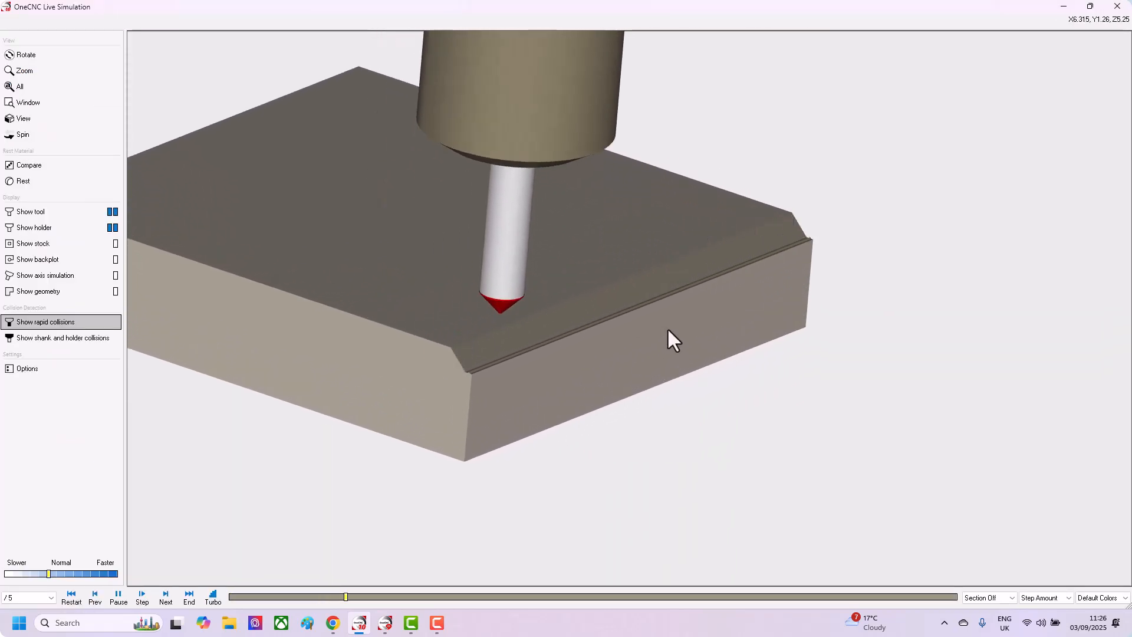
middle_drag(671, 328, 692, 324)
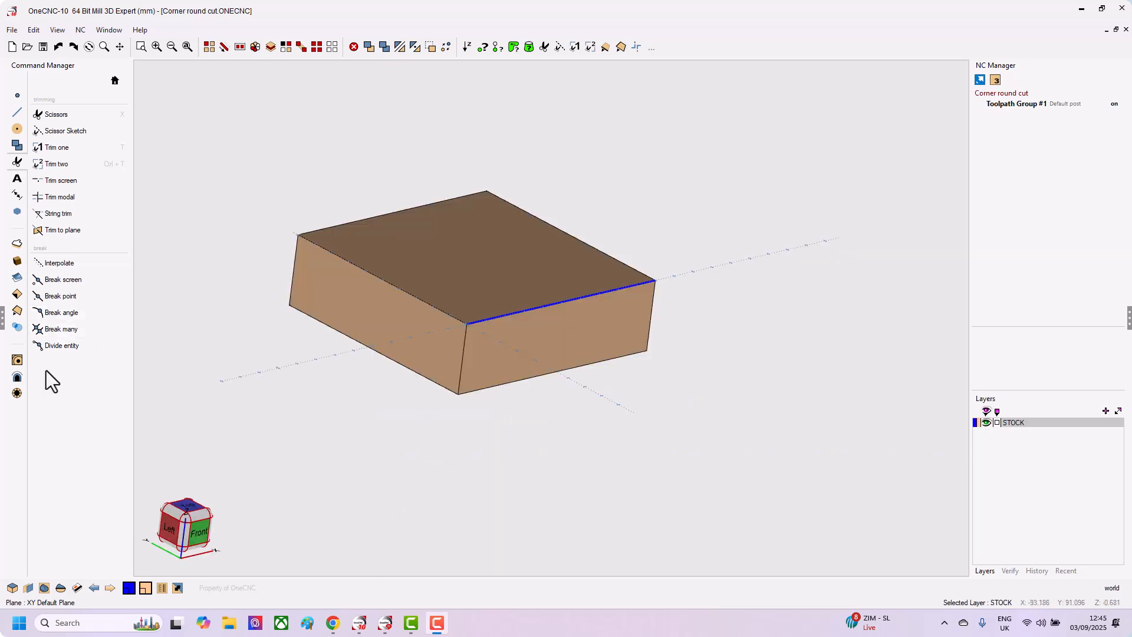
Start a Corner rounding operation on the block's blue top edge and complete the profile selection.
click(17, 360)
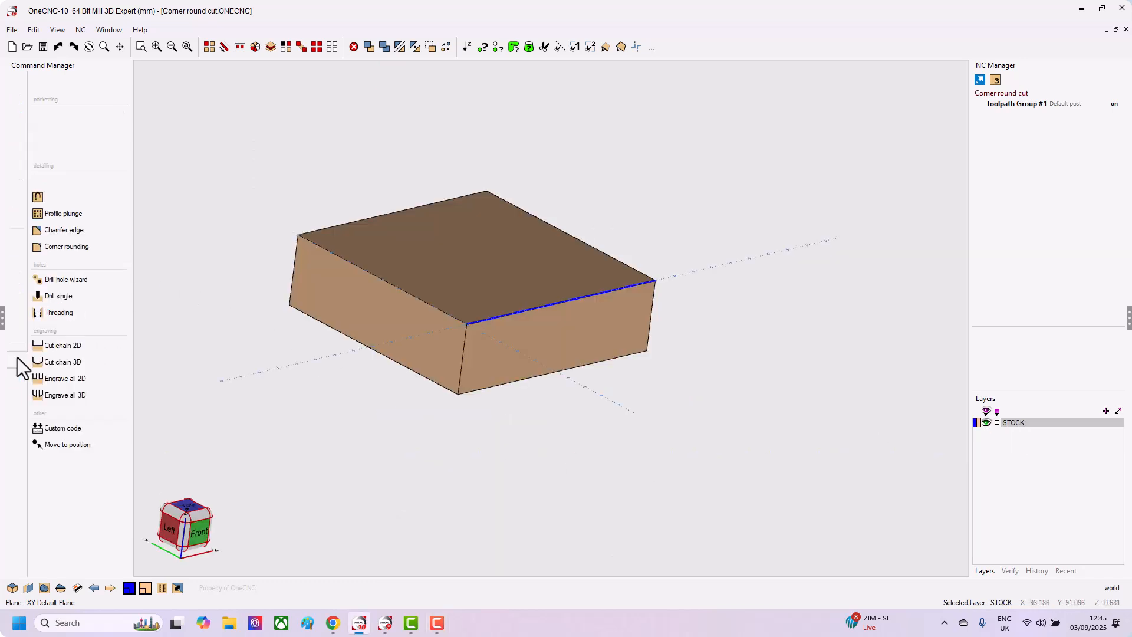
click(50, 248)
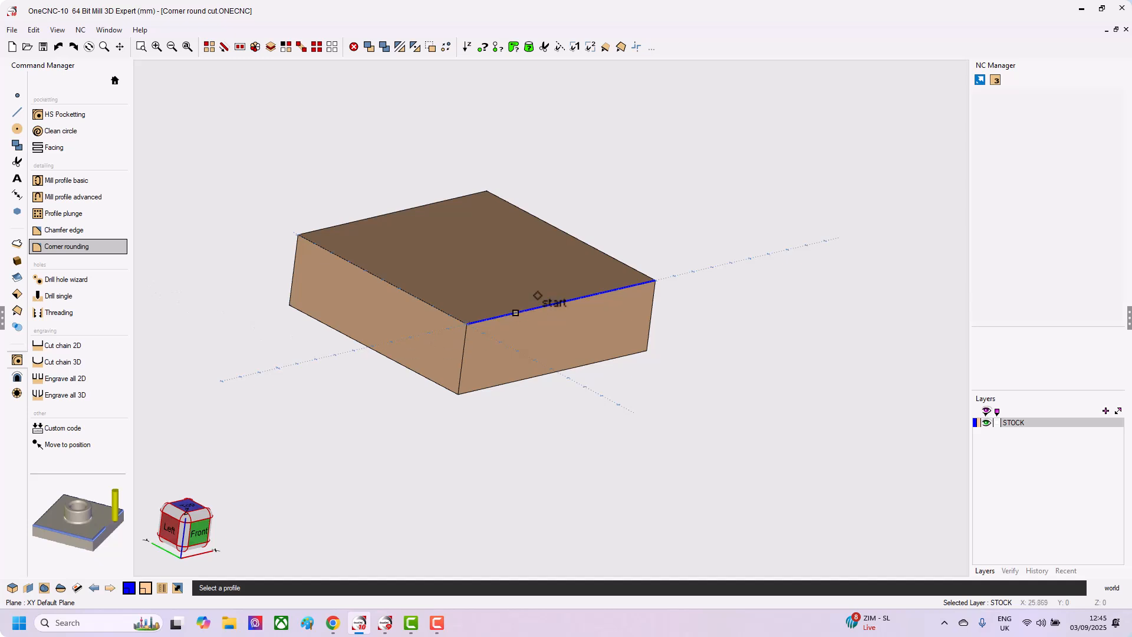
click(638, 282)
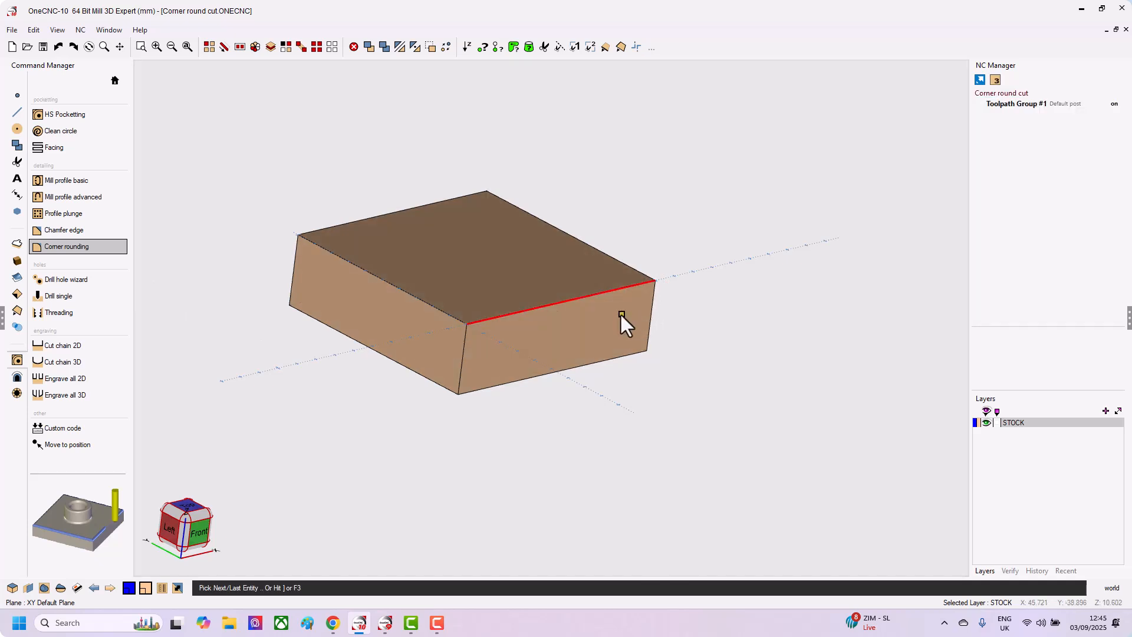
key(F3)
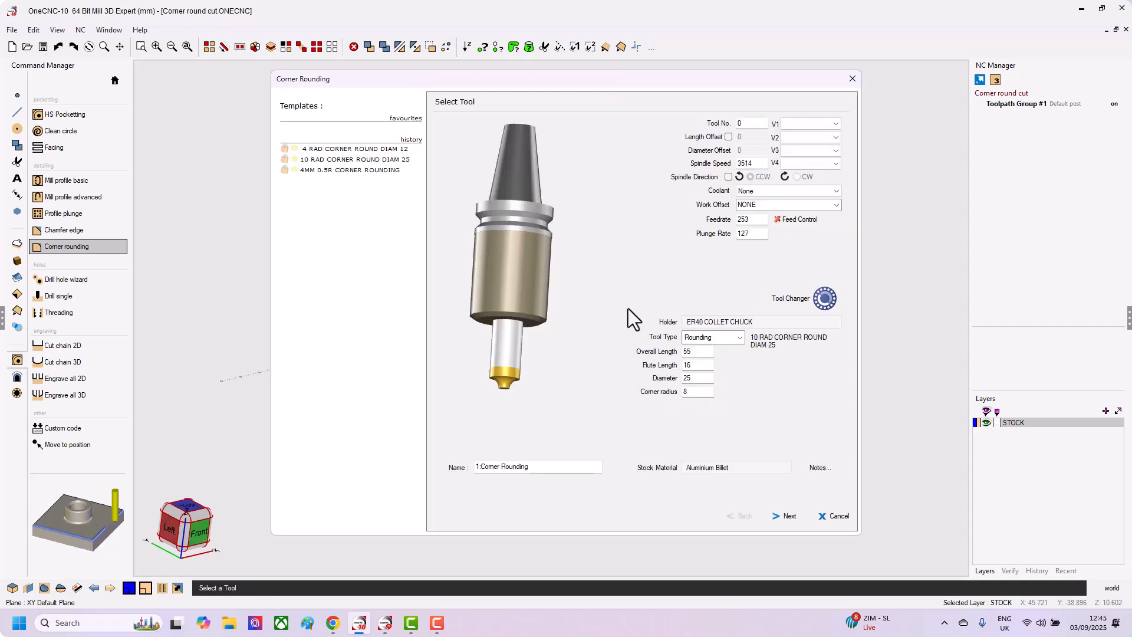
Choose the 6 RAD CORNER ROUND DIAM 20 tool from the tool library's Rounding type.
click(510, 380)
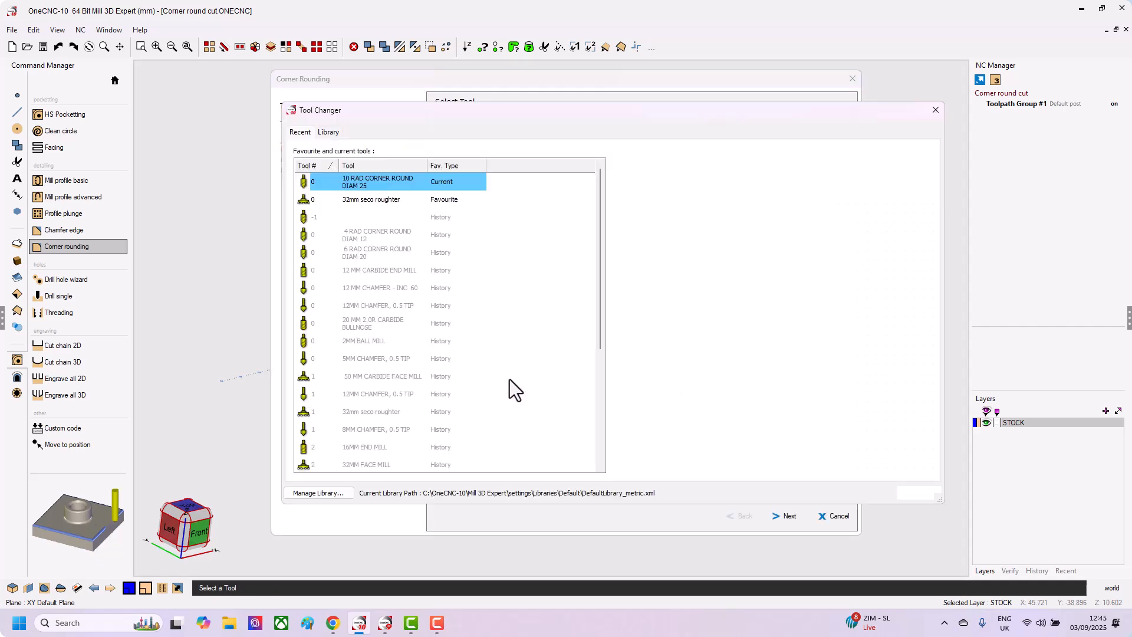
click(328, 132)
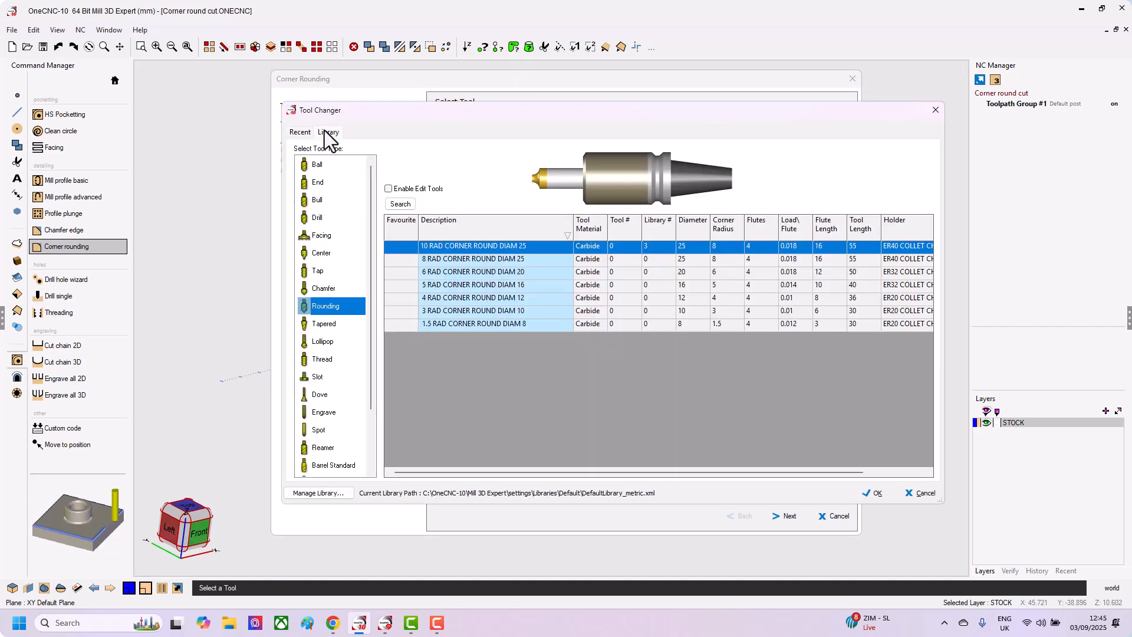
click(452, 273)
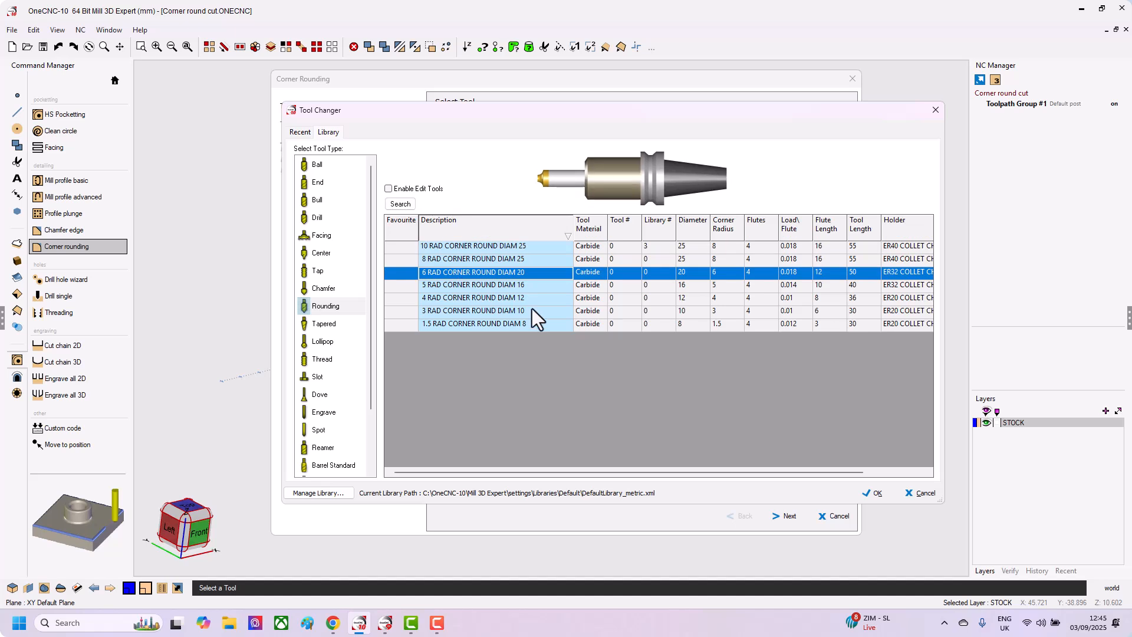
click(875, 493)
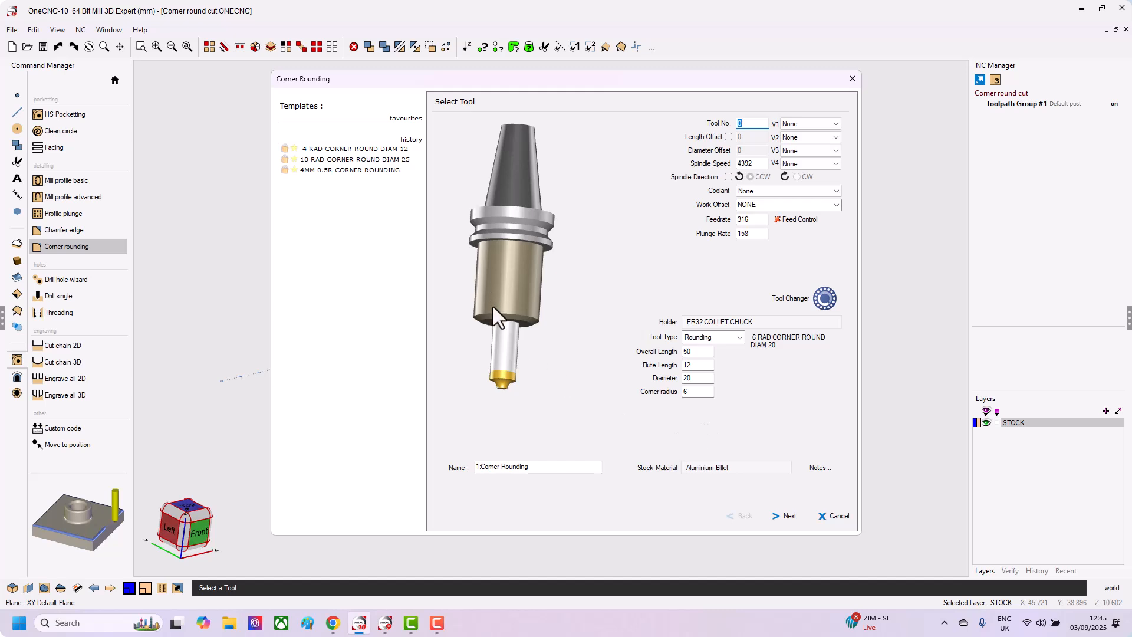
Accept the tool and default clearances, and set Geometry Position to 1. Outside Edge, keeping Leave in Z at 0 and Rough Depths enabled at 2.
click(784, 516)
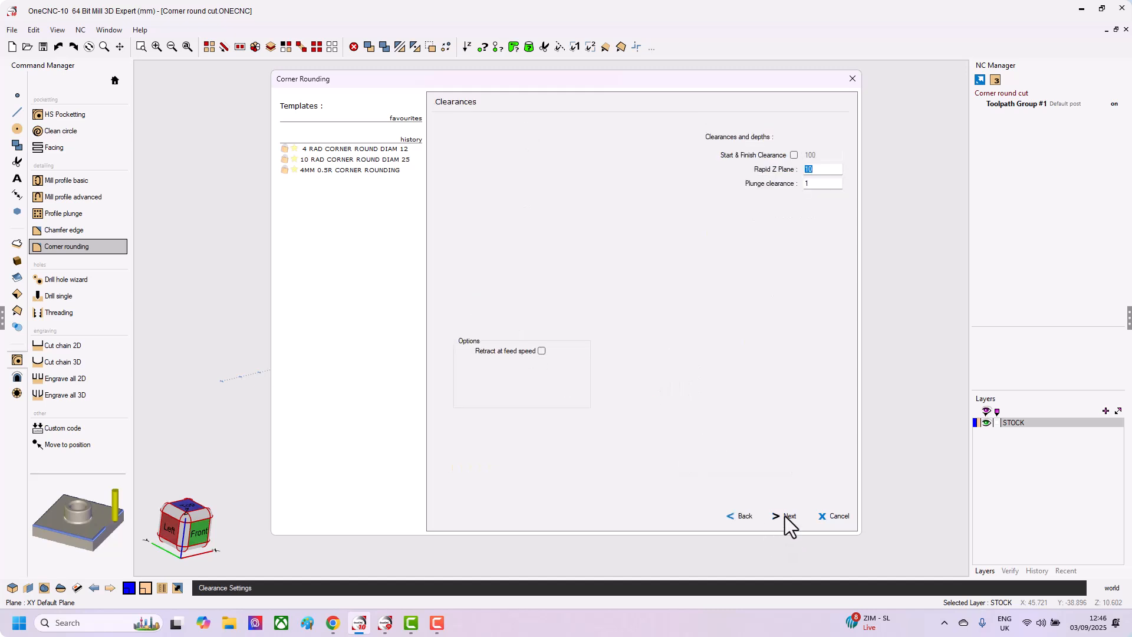
click(784, 516)
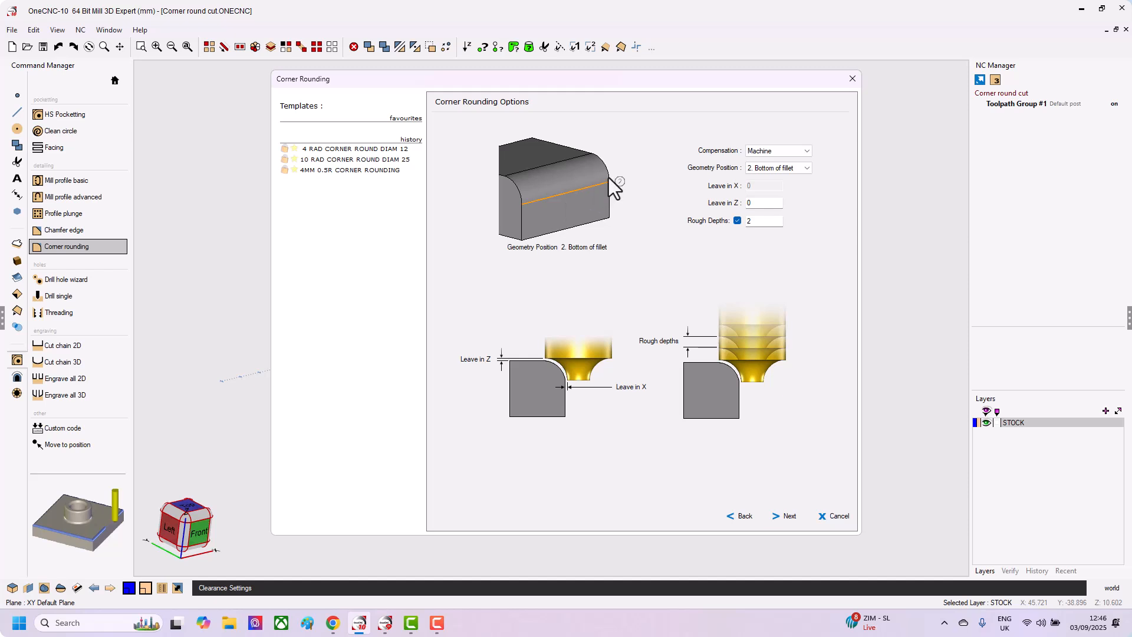
click(808, 167)
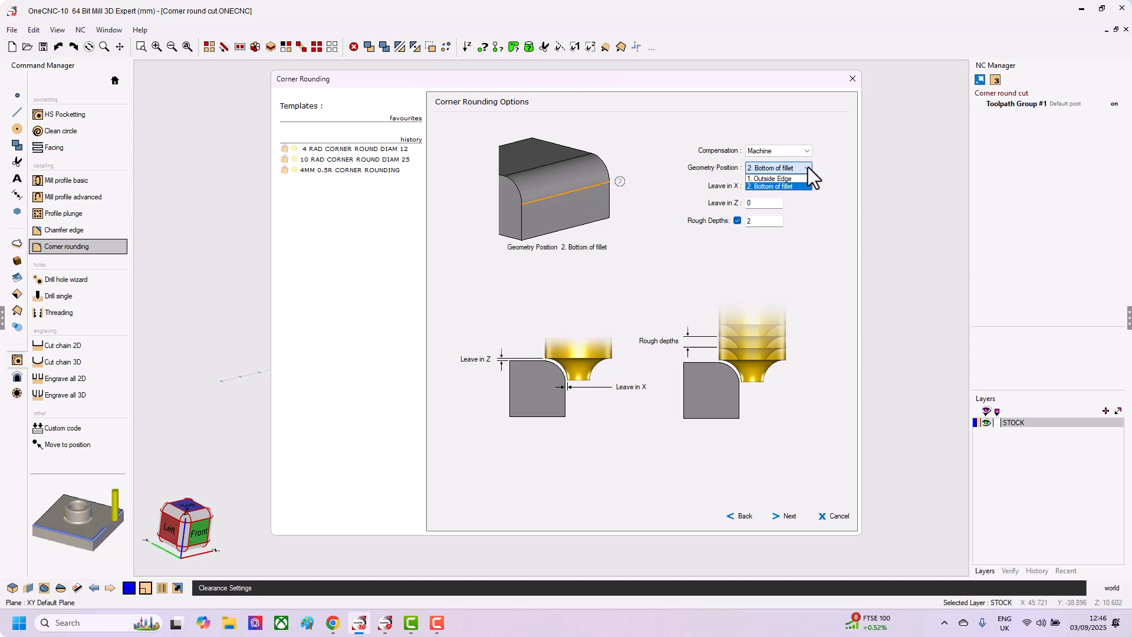
click(774, 179)
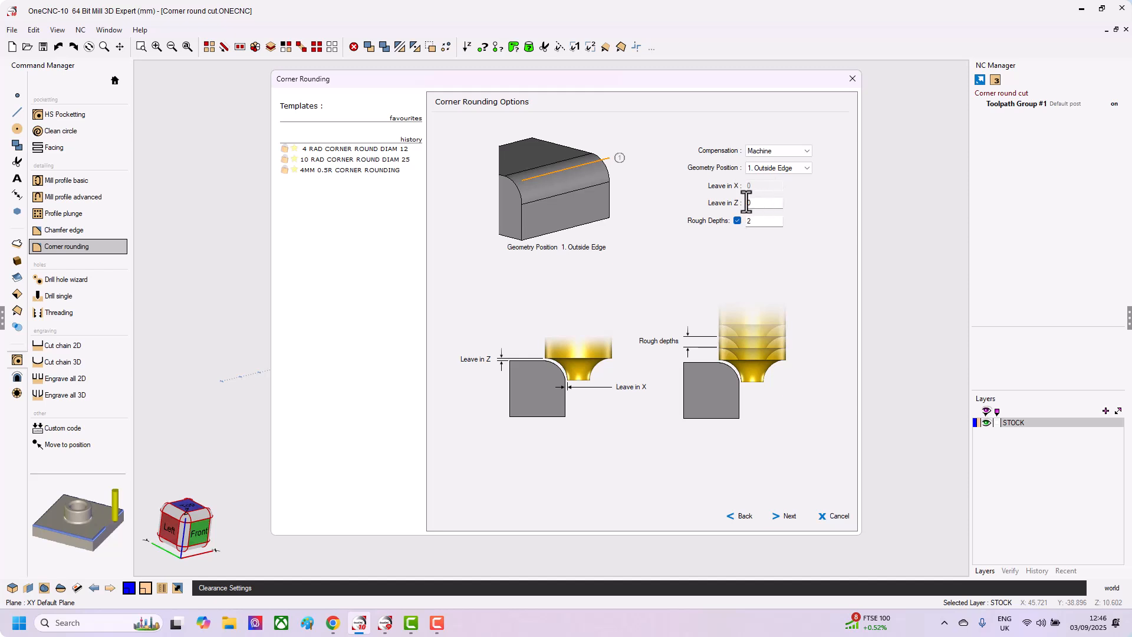
drag(757, 203, 712, 203)
click(737, 221)
click(738, 221)
click(789, 516)
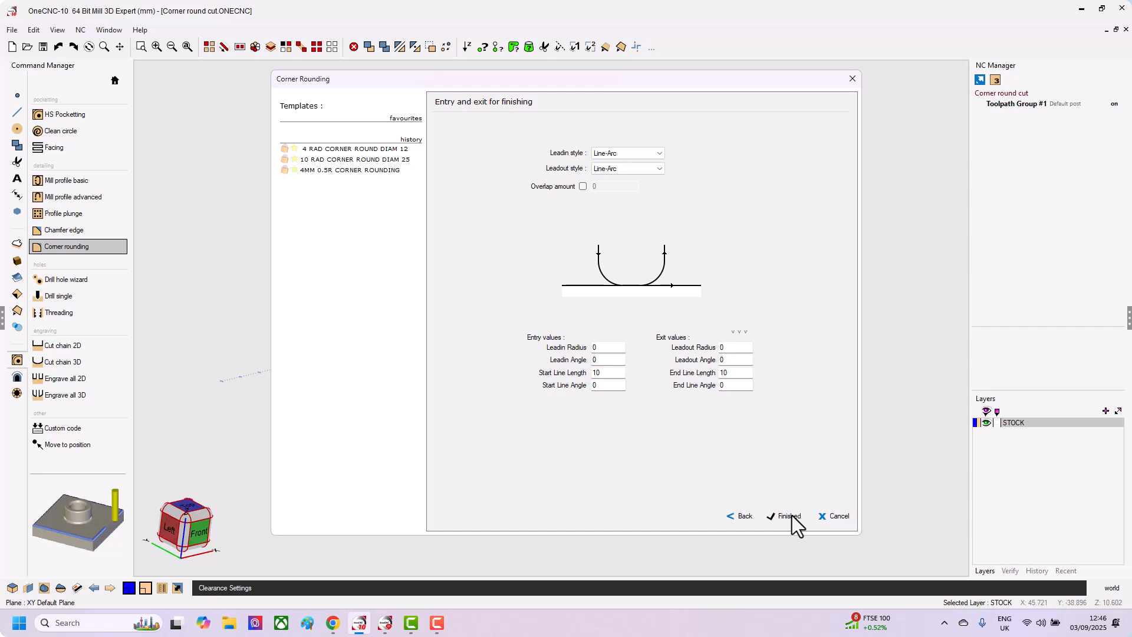
Keep the Line-Arc entry and exit with 10 mm start and end line lengths, and generate the corner rounding toolpath.
double_click(605, 373)
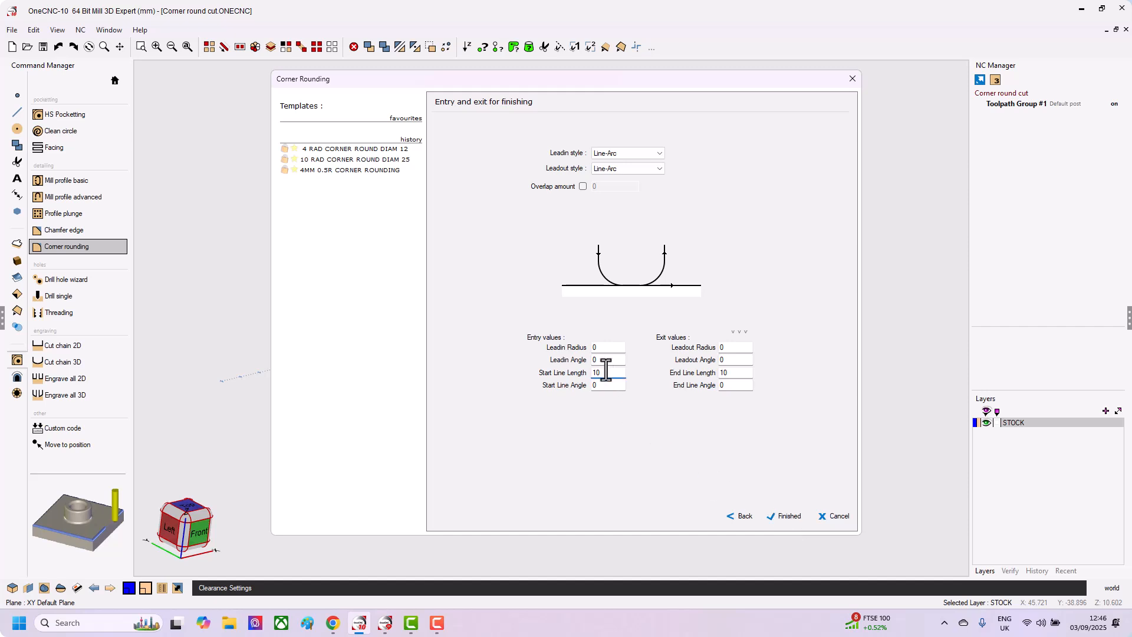
double_click(737, 373)
double_click(607, 372)
click(788, 517)
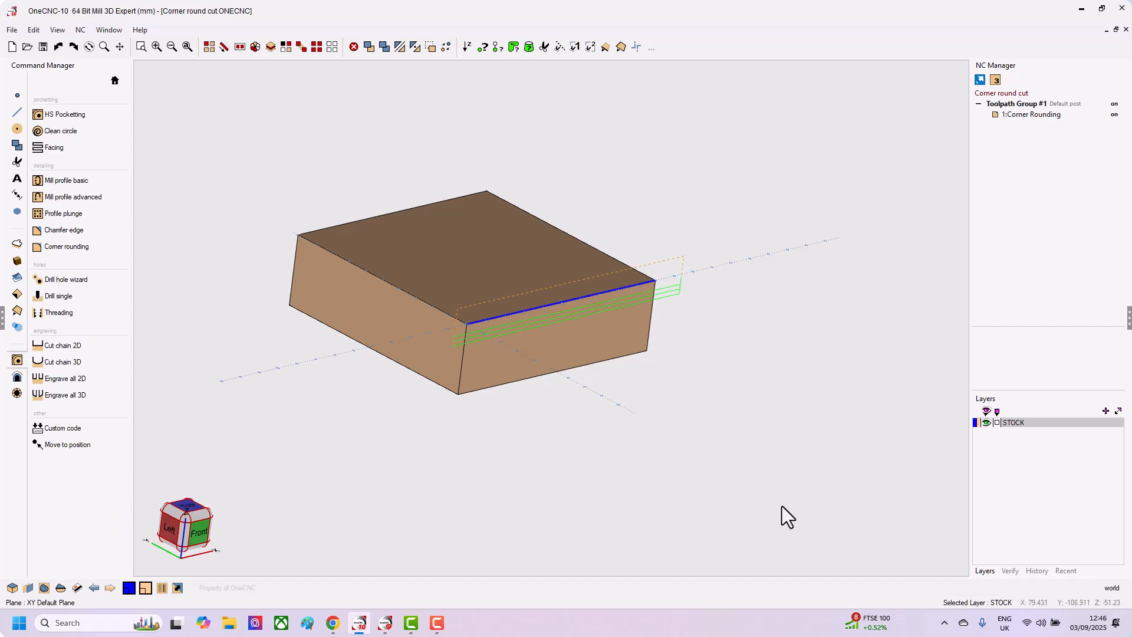
Simulate the corner rounding toolpath group using the stock model as the stock.
mouse_move(681, 446)
middle_down()
mouse_move(691, 434)
mouse_move(694, 451)
middle_up()
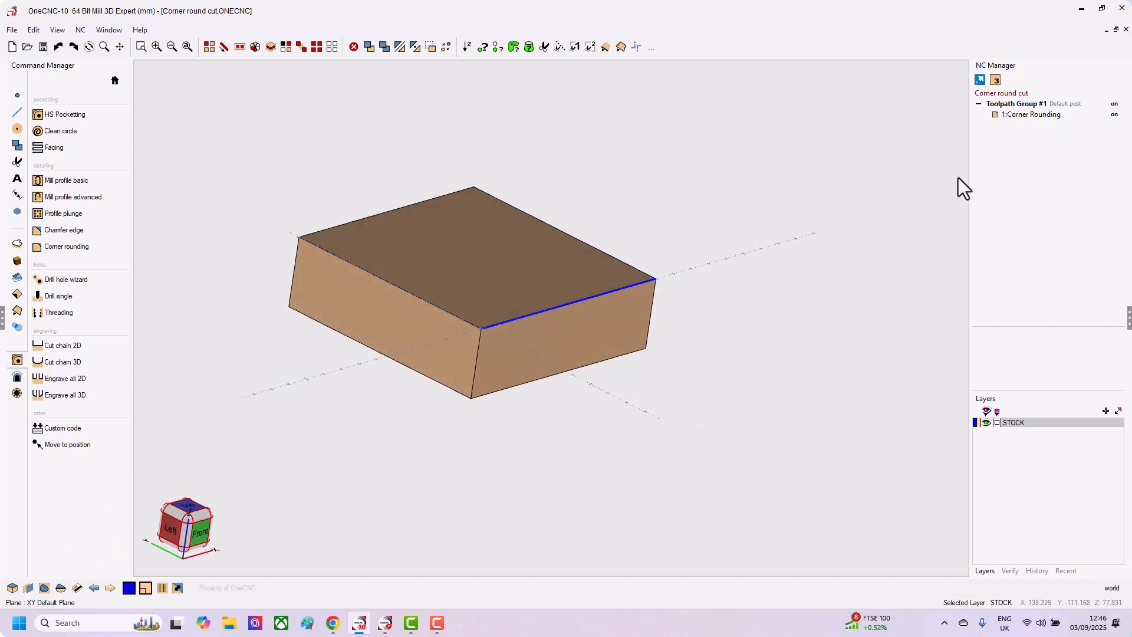
right_click(1013, 103)
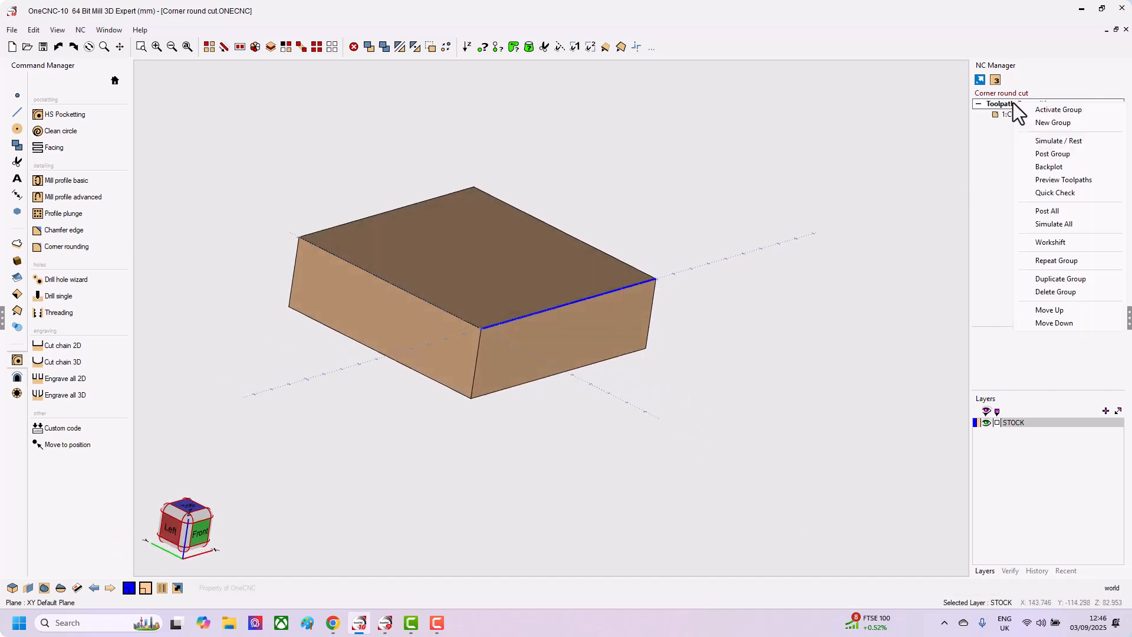
click(1065, 143)
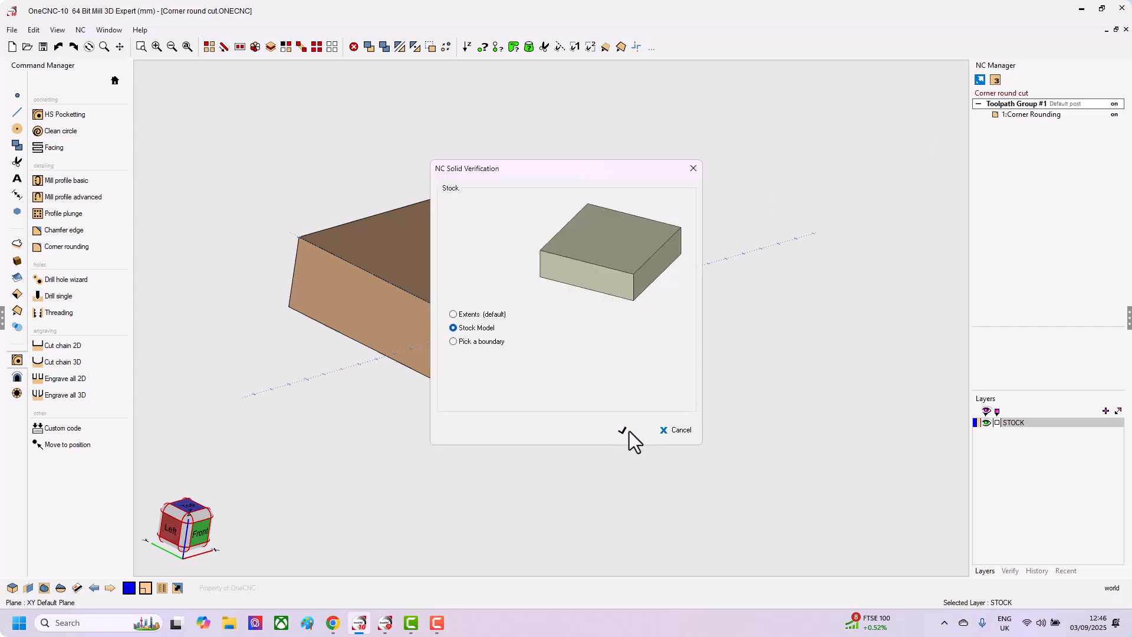
click(630, 430)
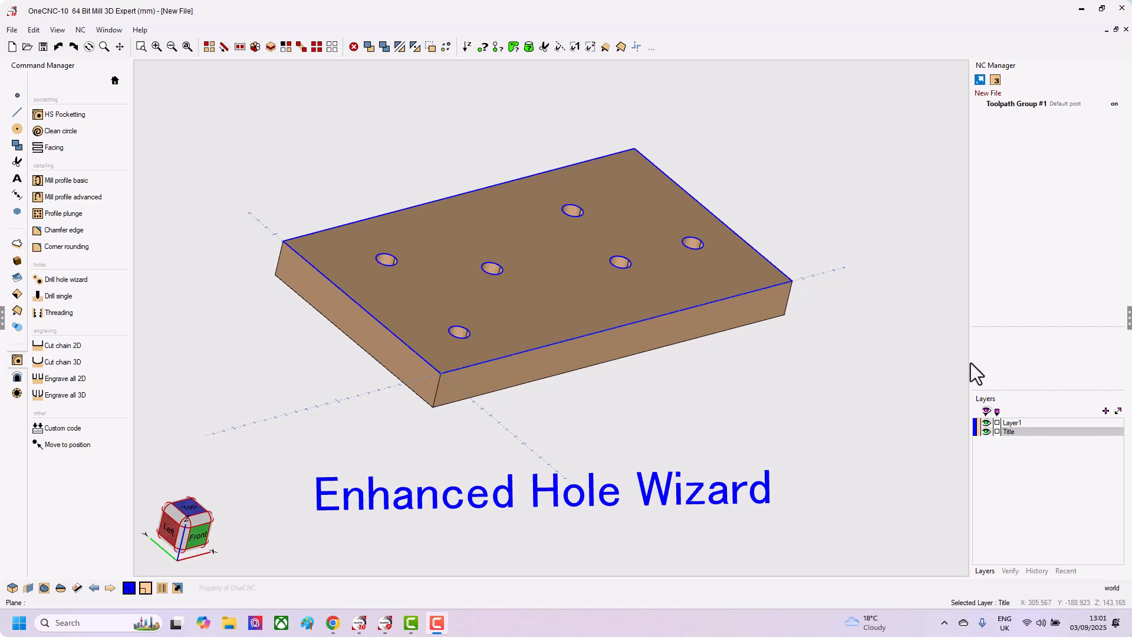
Start a Drill single operation at the arc centers of three holes: front corner, middle and rear of the plate.
click(54, 296)
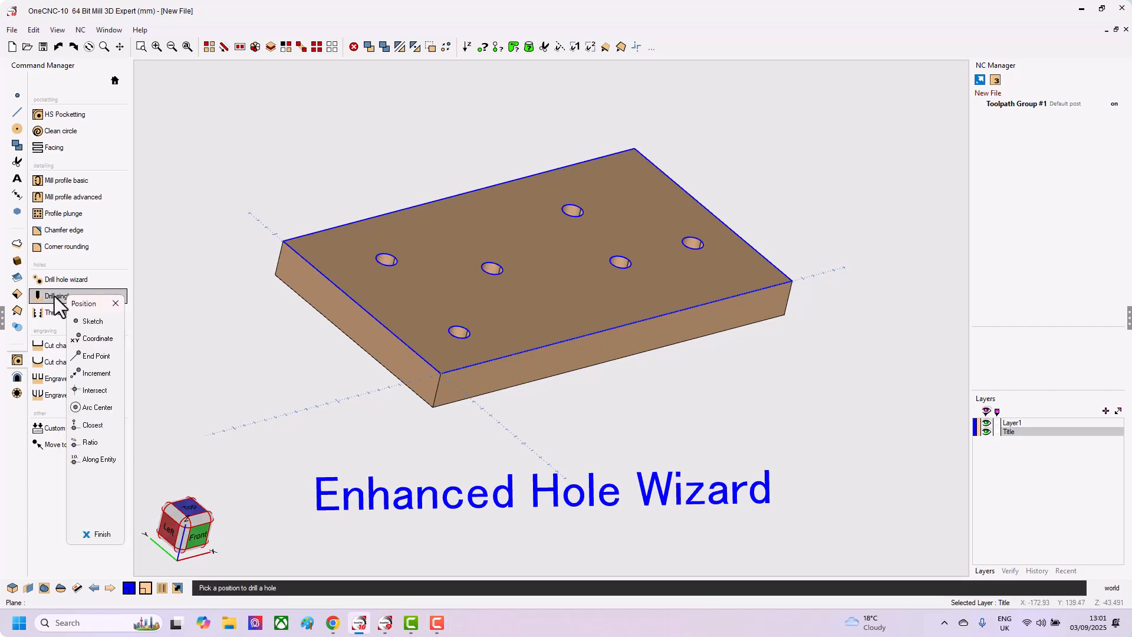
click(102, 408)
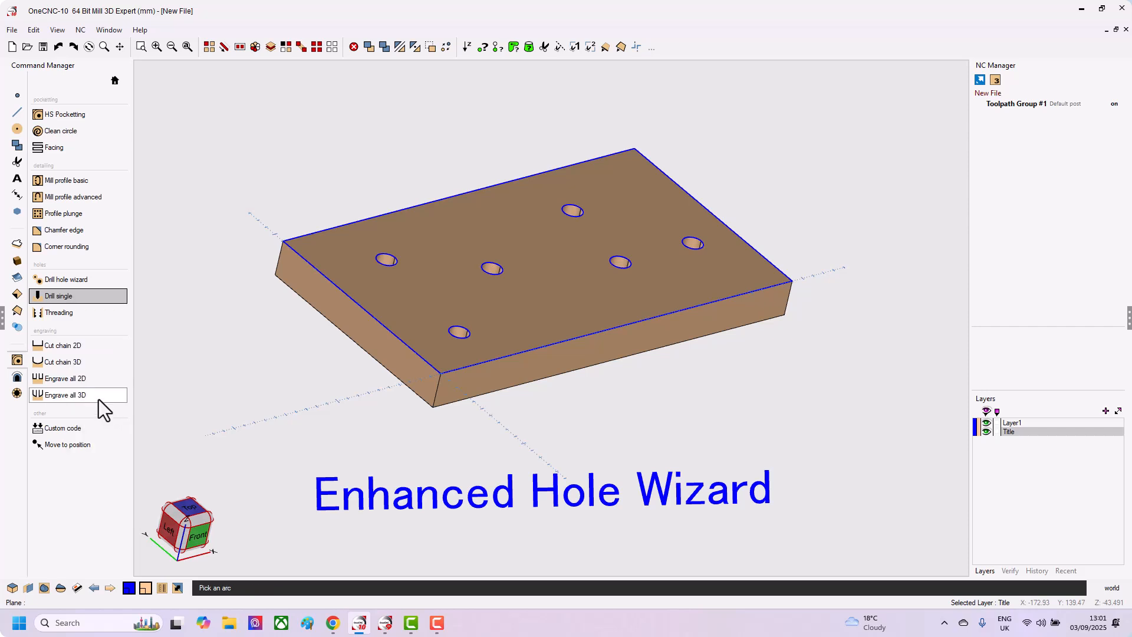
click(449, 340)
click(490, 269)
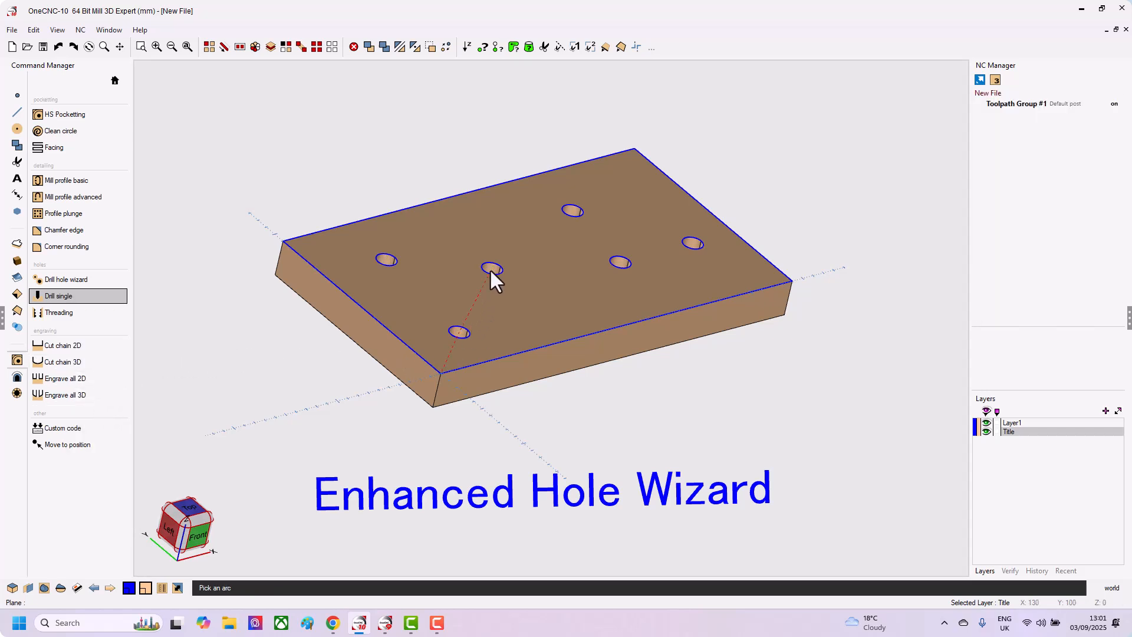
click(557, 212)
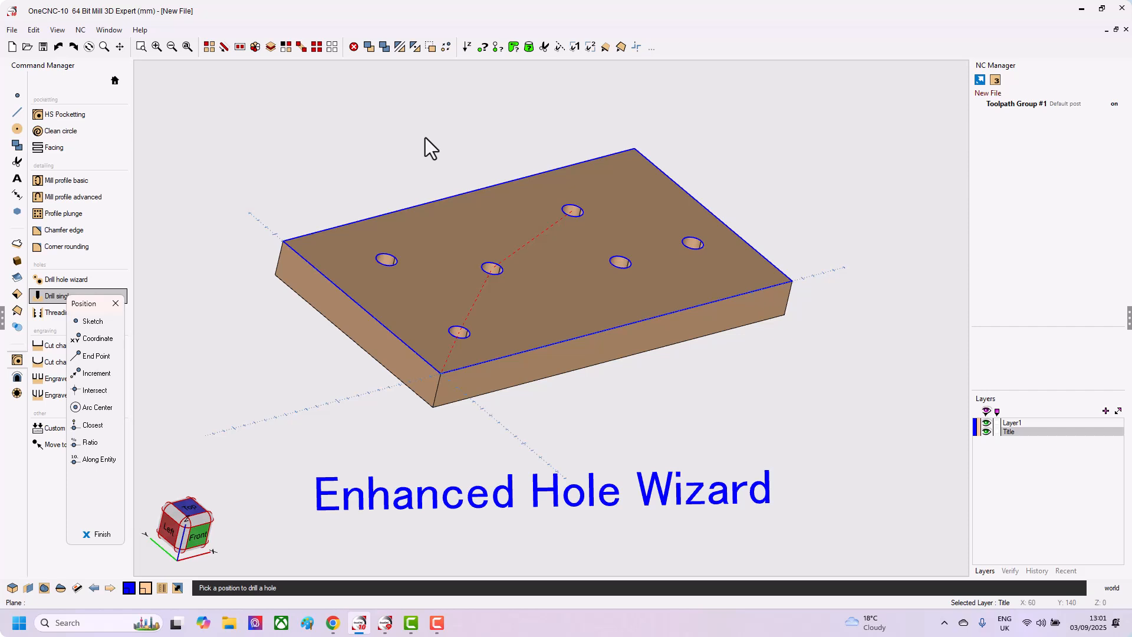
click(97, 533)
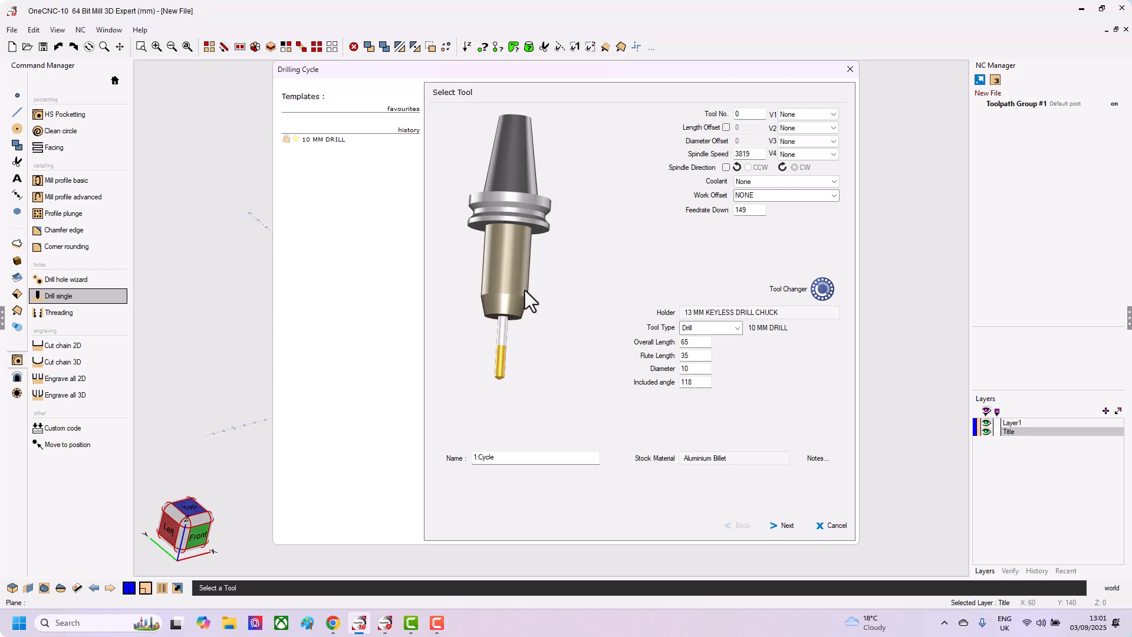
Accept the 10 mm drill and pick the drilling cycle's final Z at the bottom edge of the middle hole.
click(787, 526)
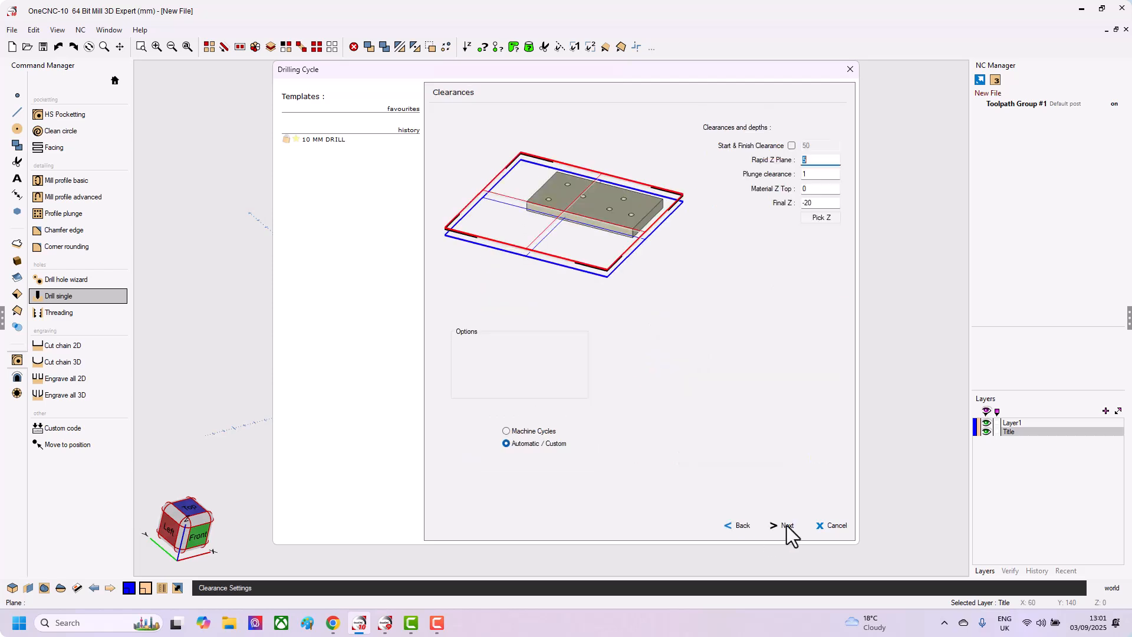
click(822, 217)
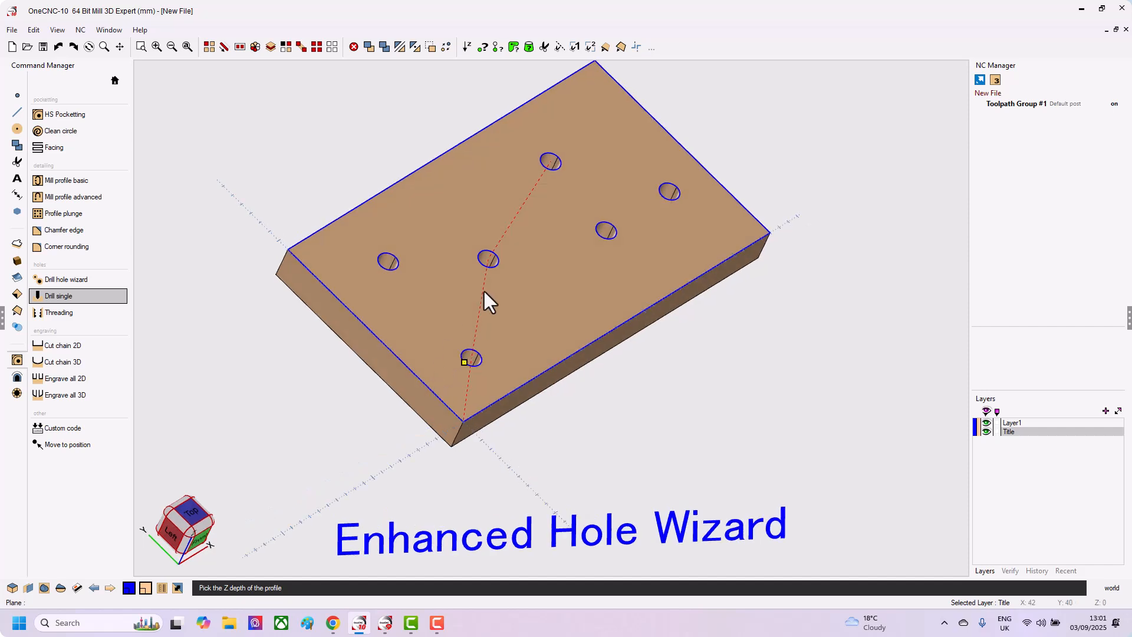
scroll(493, 253, up, 5)
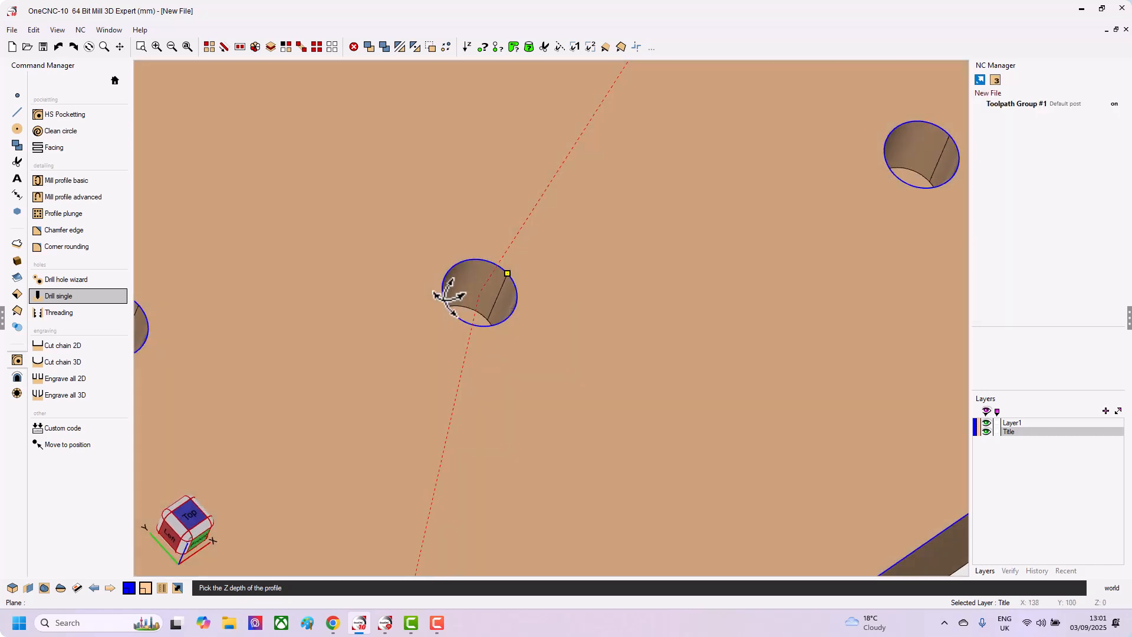
middle_drag(450, 298, 453, 312)
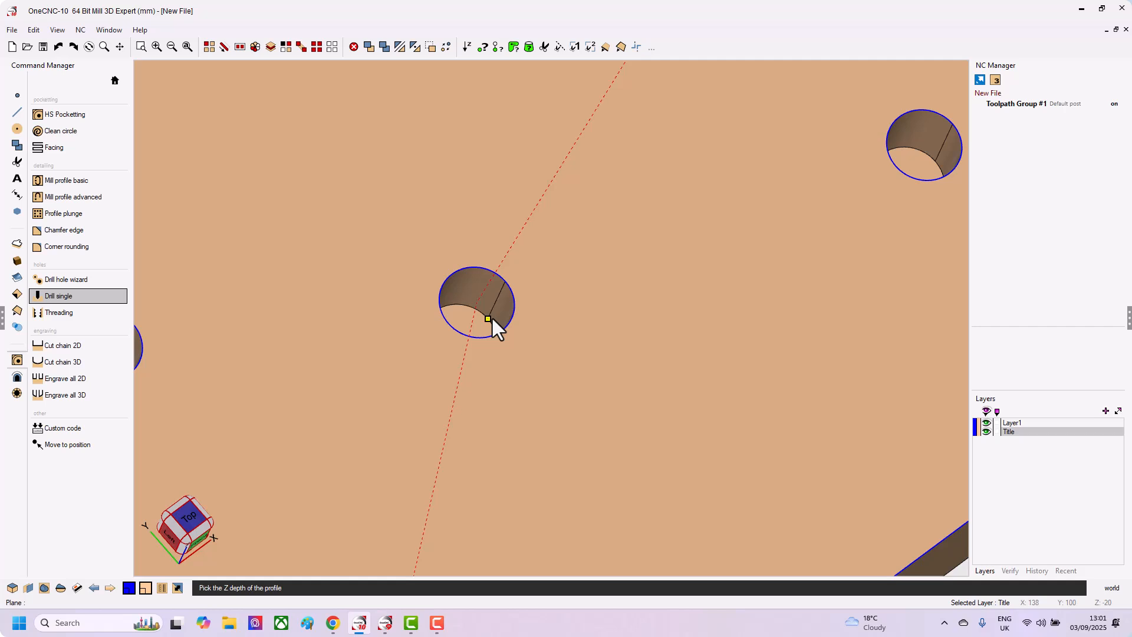
click(493, 319)
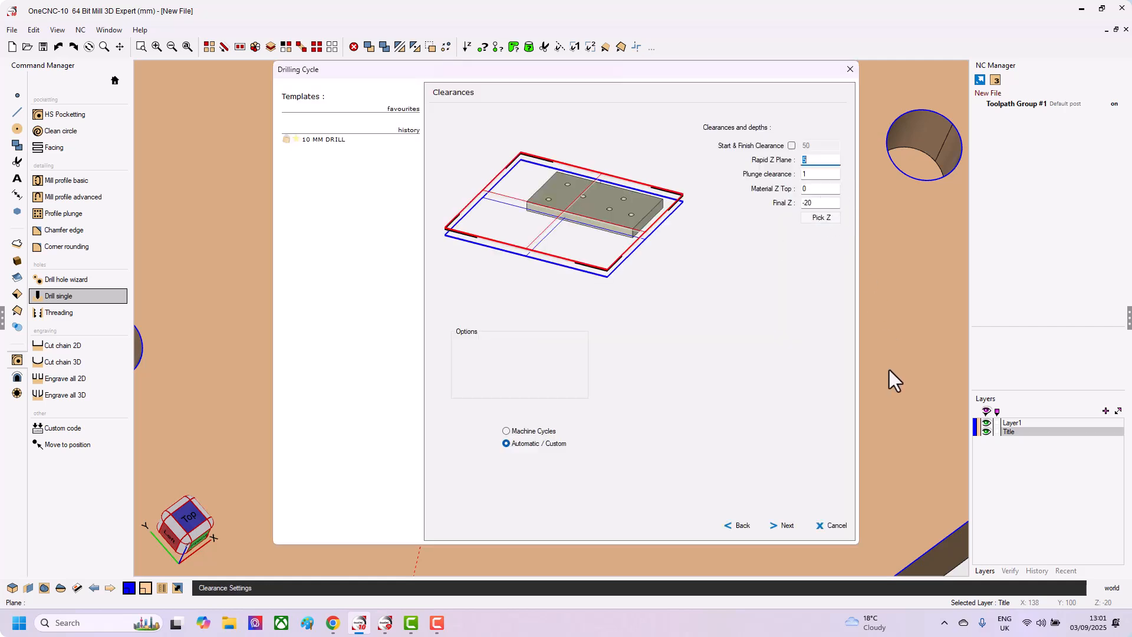
Keep Automatic / Custom mode and Standard drilling with rapid retract to the Rapid Plane, and generate the drilling cycle.
click(783, 525)
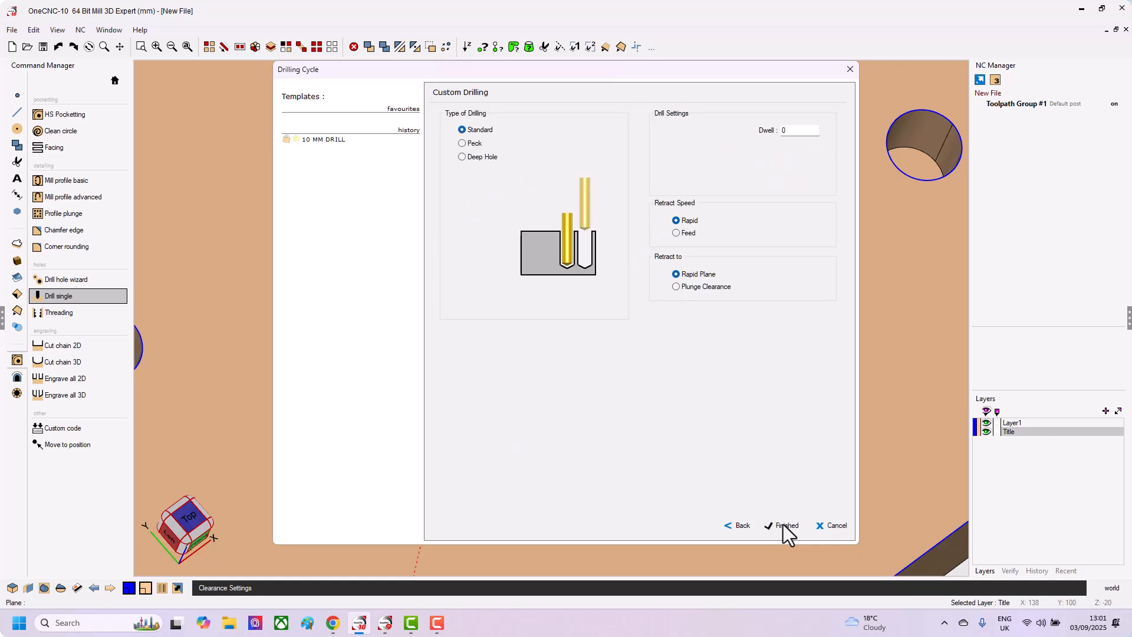
click(783, 525)
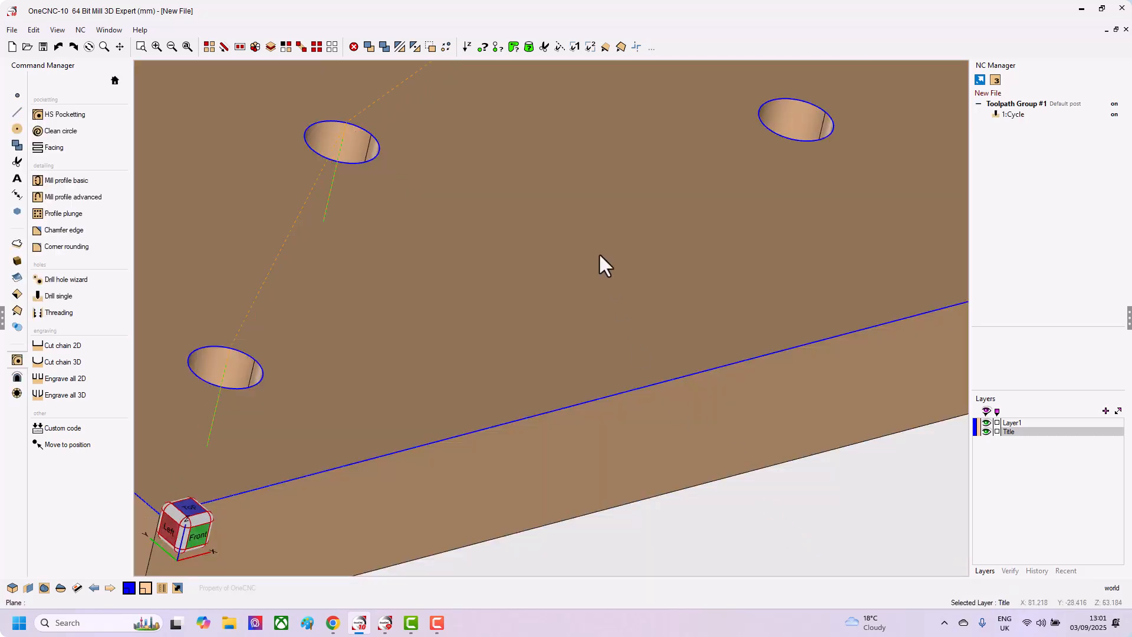
middle_drag(600, 256, 615, 392)
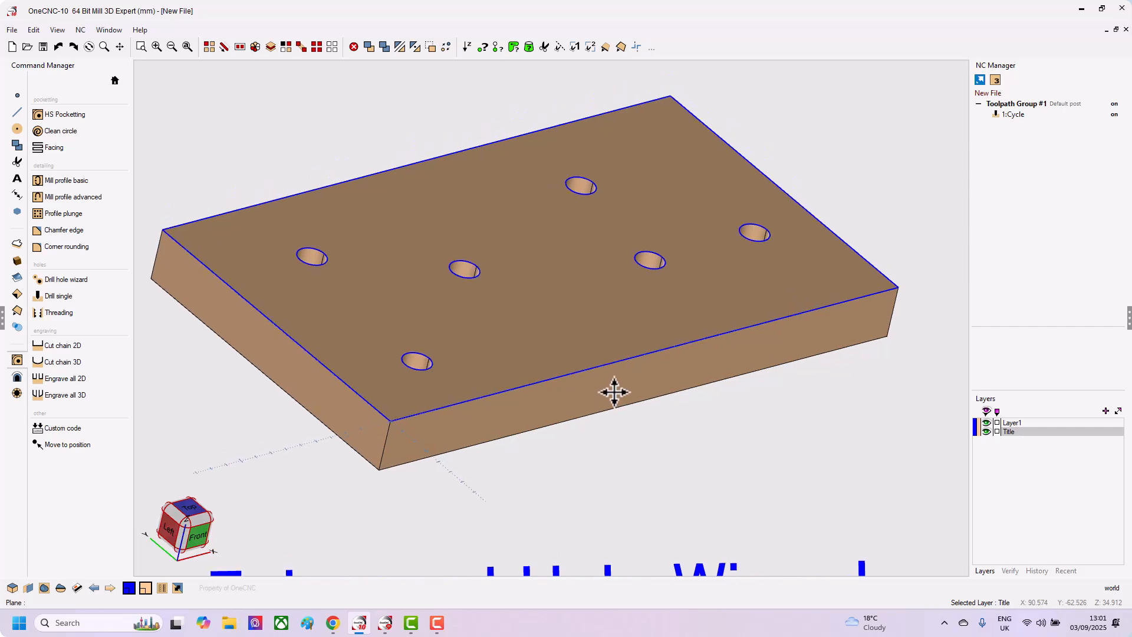
scroll(614, 392, down, 4)
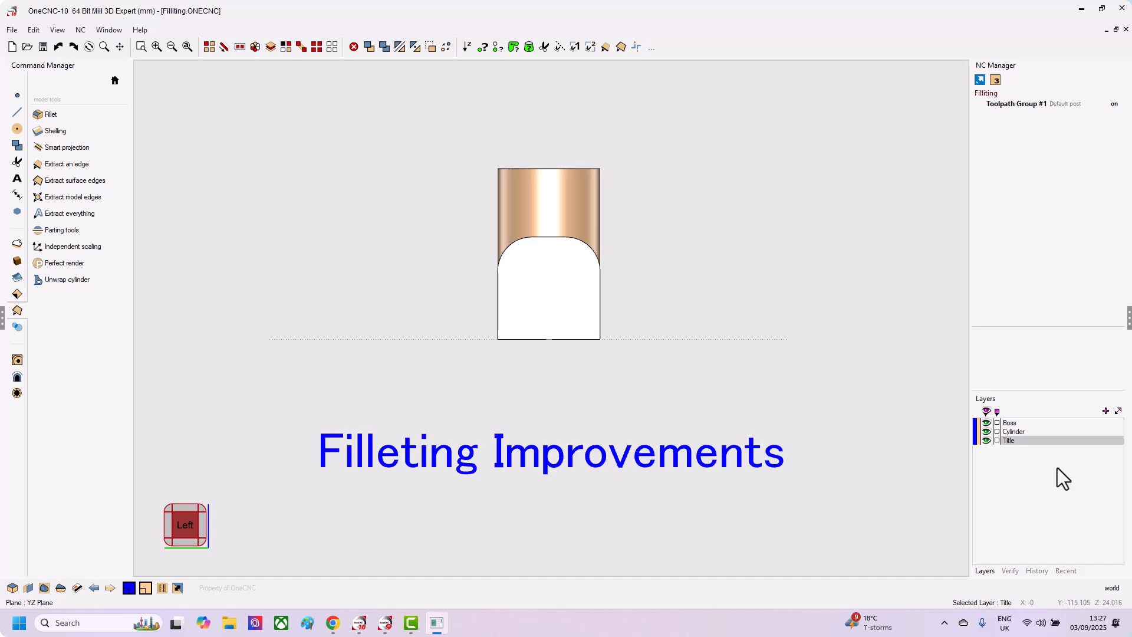
Hide the Title layer and show the cylinder and boss model in a 3D view.
click(988, 442)
middle_drag(668, 354, 620, 454)
scroll(634, 420, down, 3)
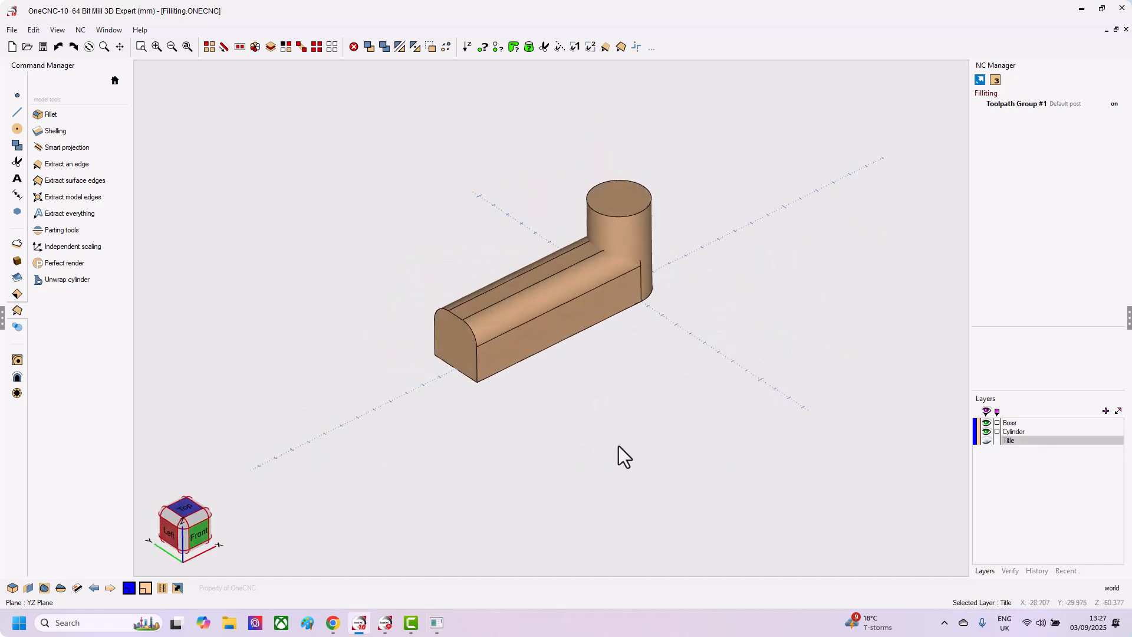
Switch the Boss and Cylinder layers off and back on to examine the separate bodies.
click(985, 424)
click(985, 431)
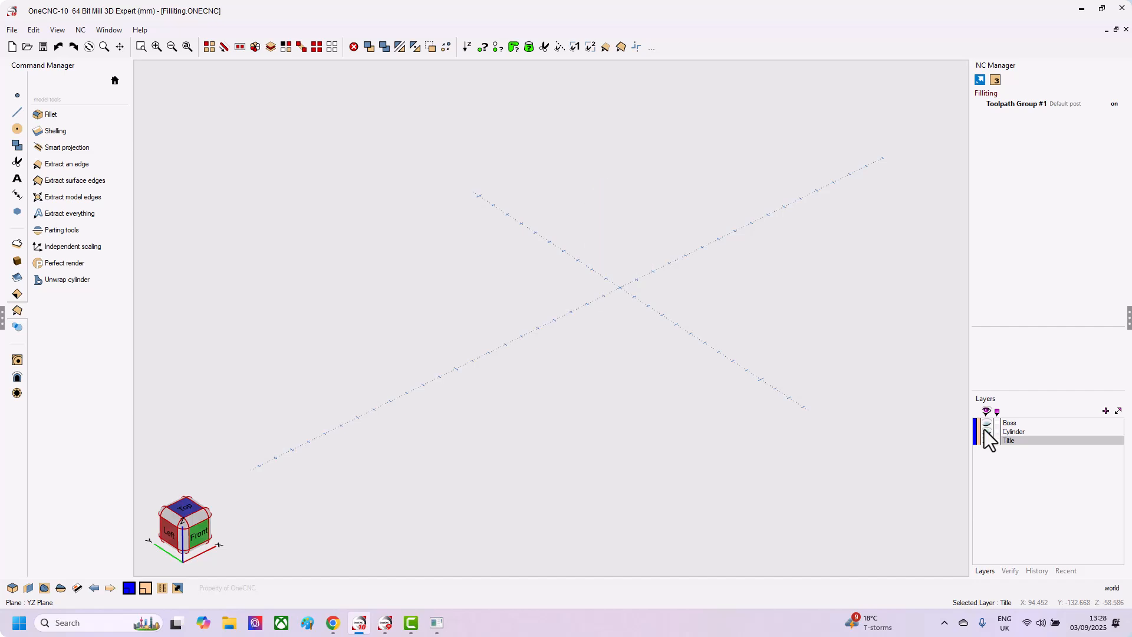
click(985, 430)
click(986, 423)
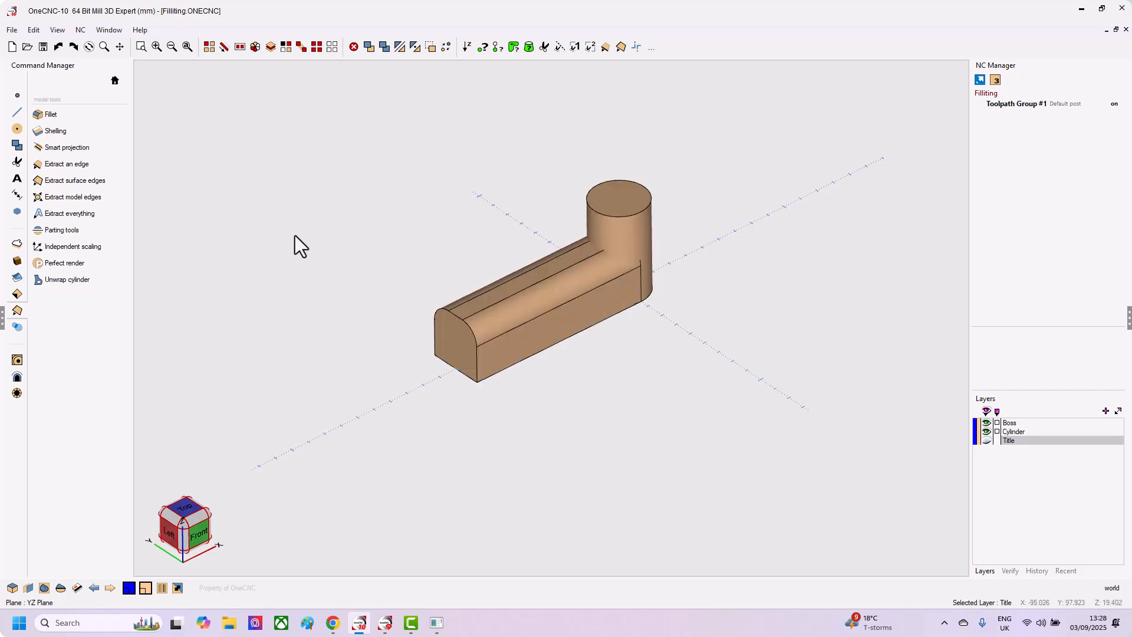
Unite the boss and cylinder into one solid with Union, and remove its inner surfaces.
click(115, 80)
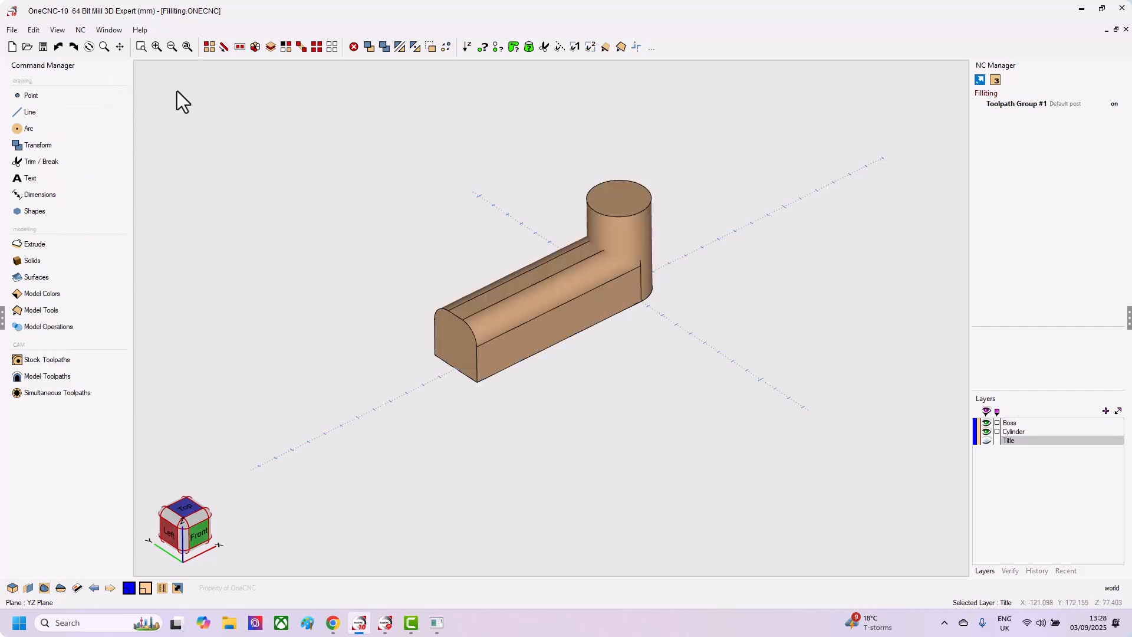
click(322, 47)
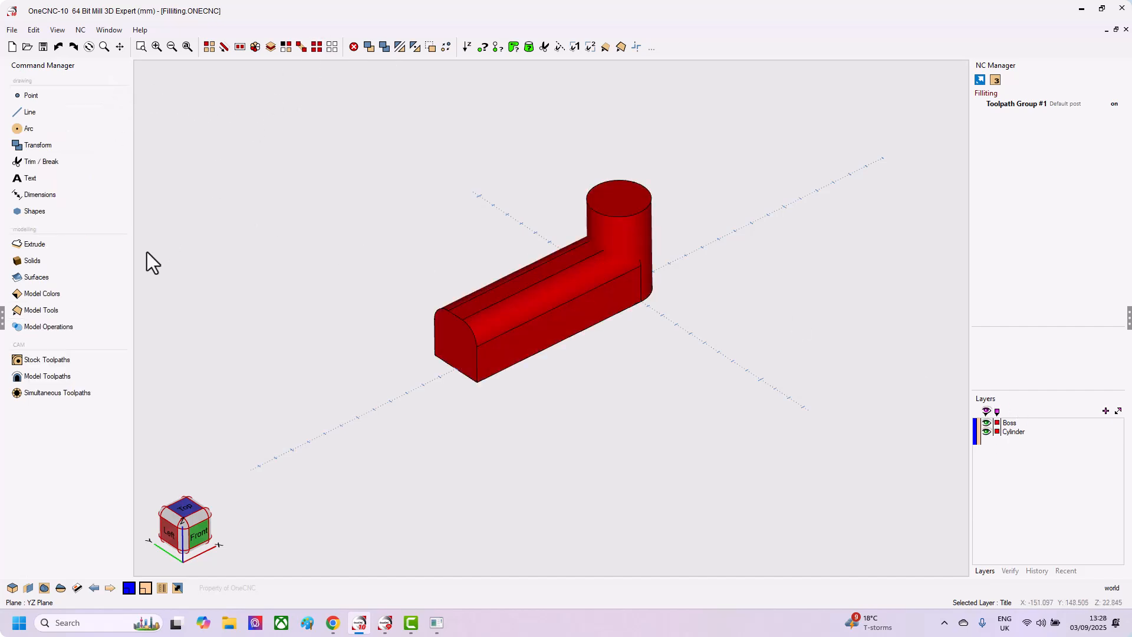
click(31, 326)
click(63, 130)
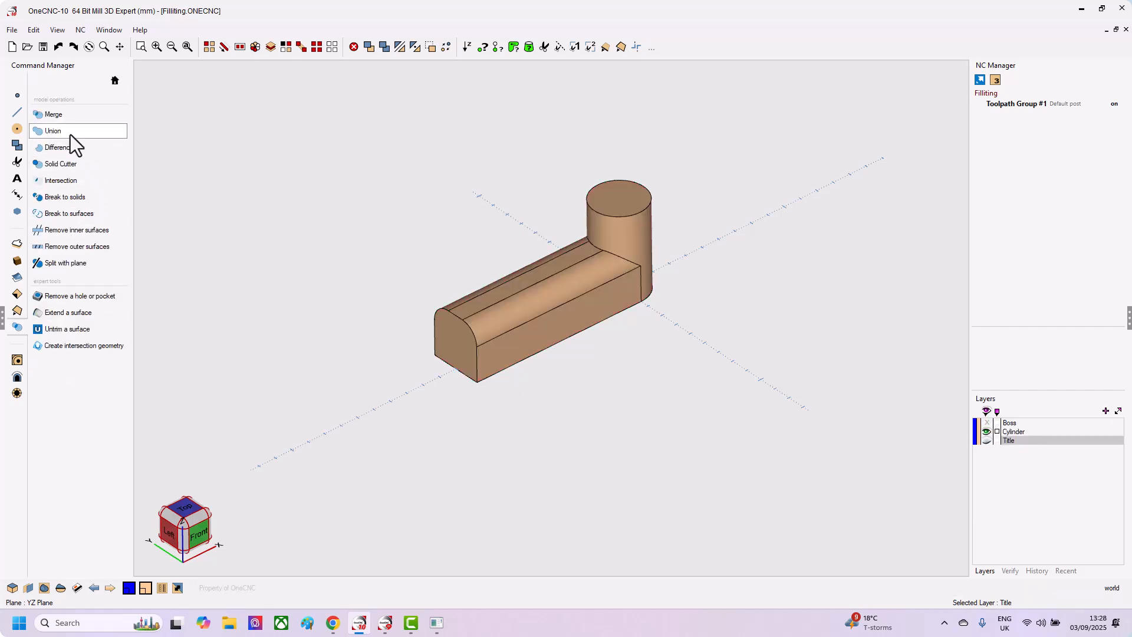
click(79, 231)
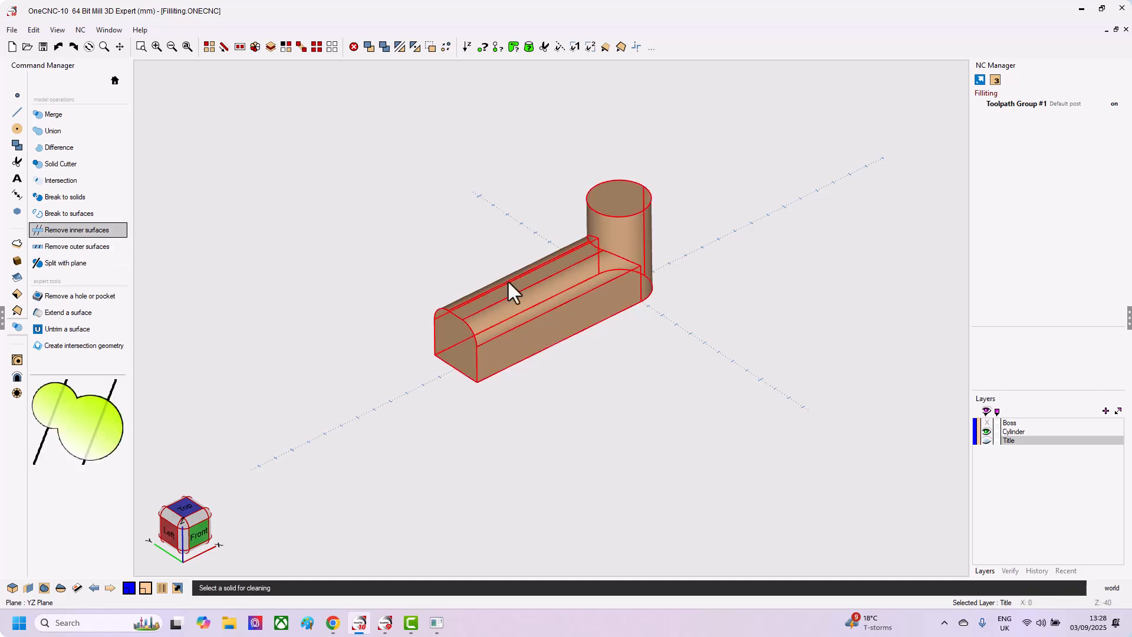
click(556, 282)
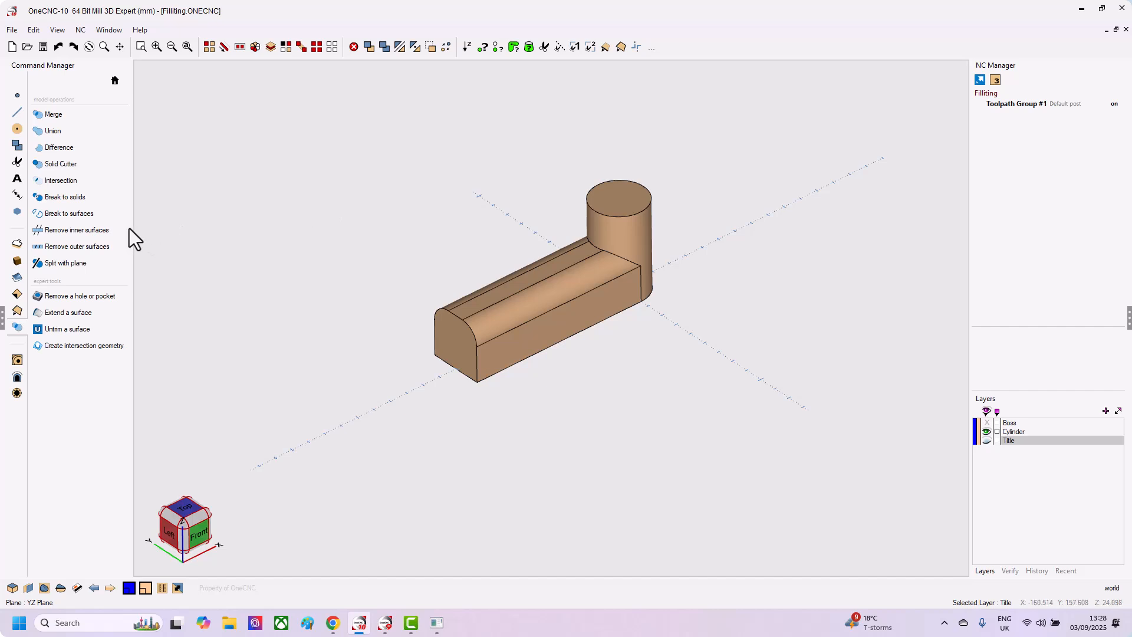
Try a Standard Fillet of radius 5 mm on the edge where the cylinder meets the boss, and undo it.
click(17, 310)
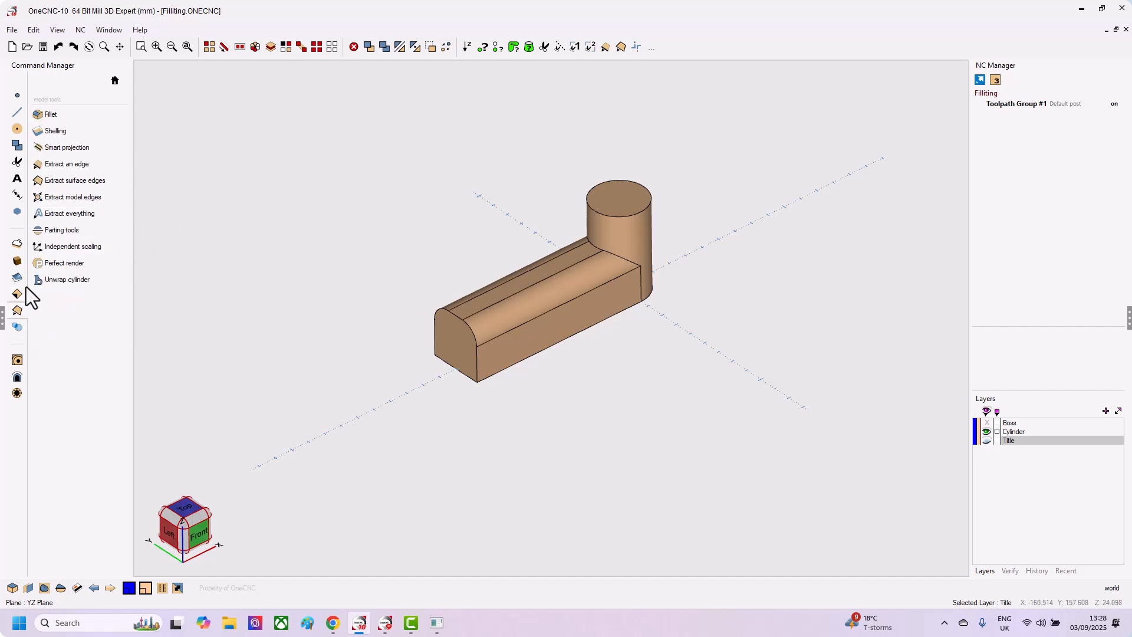
click(47, 115)
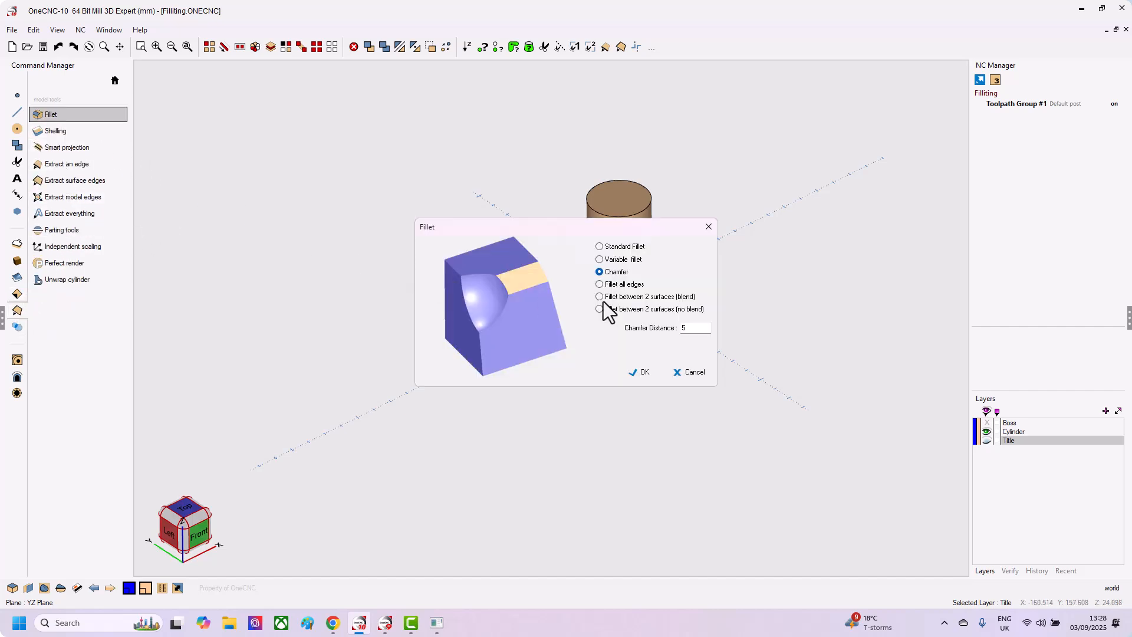
click(600, 247)
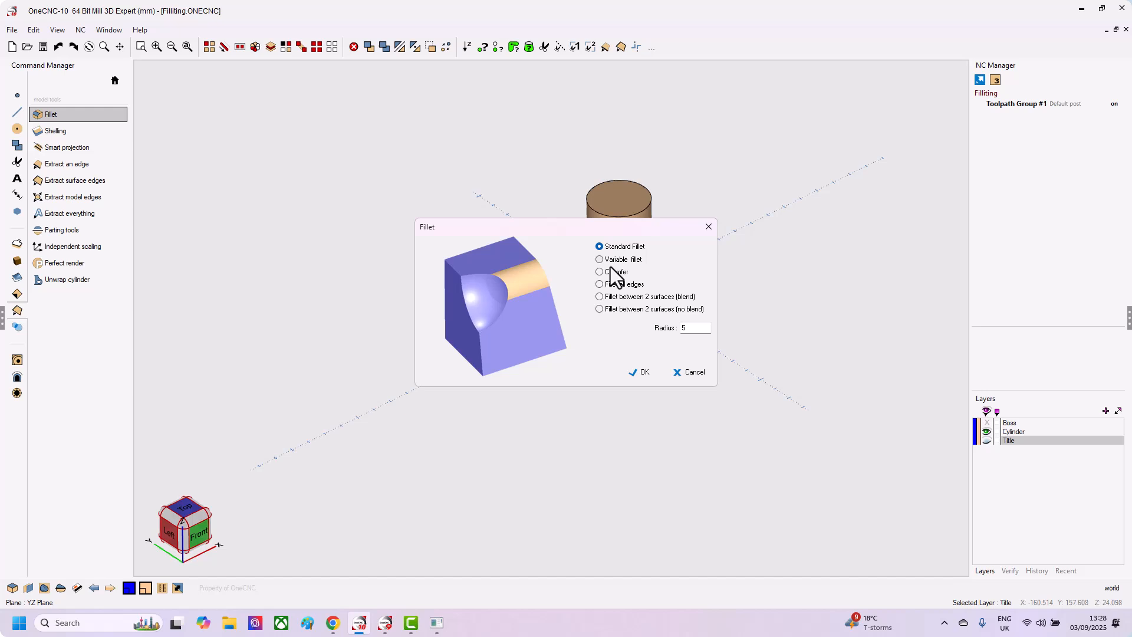
click(634, 376)
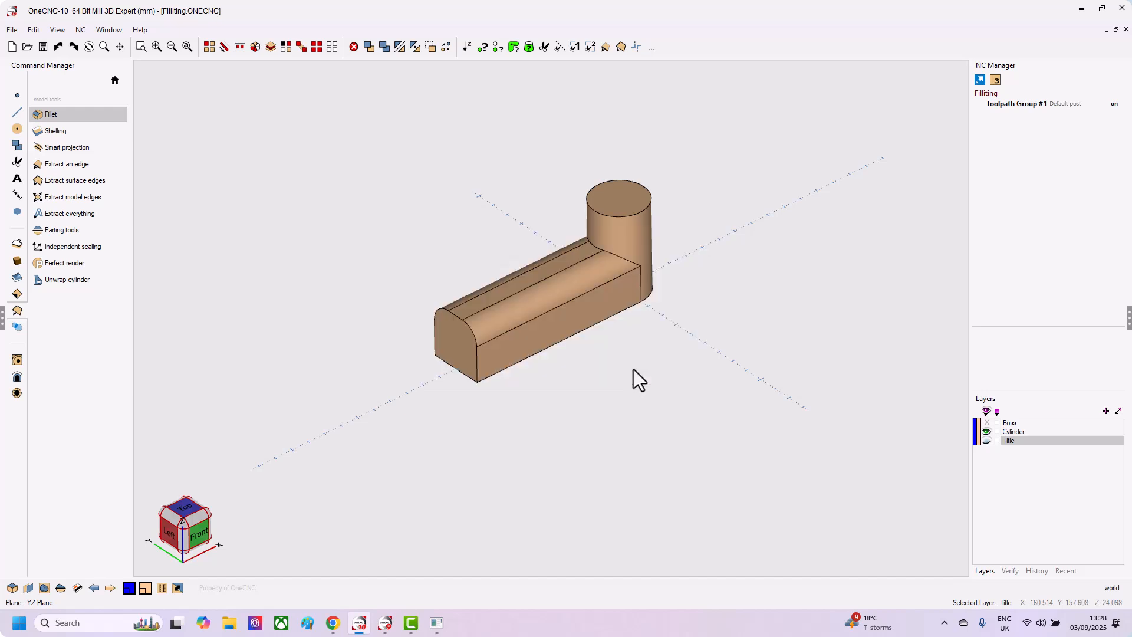
click(628, 258)
right_click(774, 254)
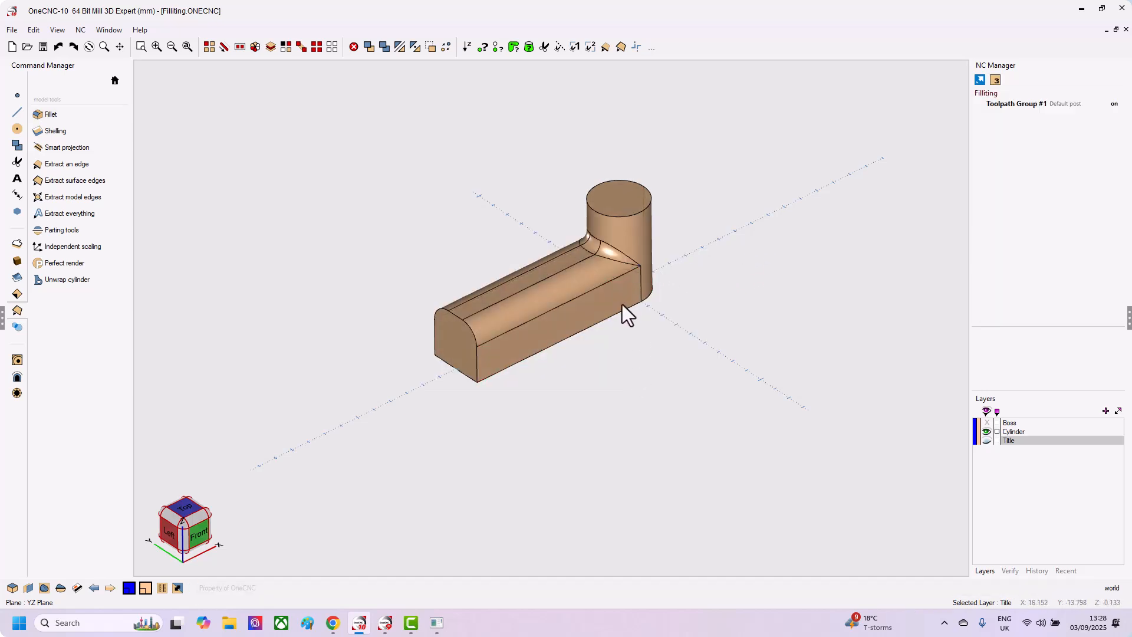
scroll(606, 268, up, 5)
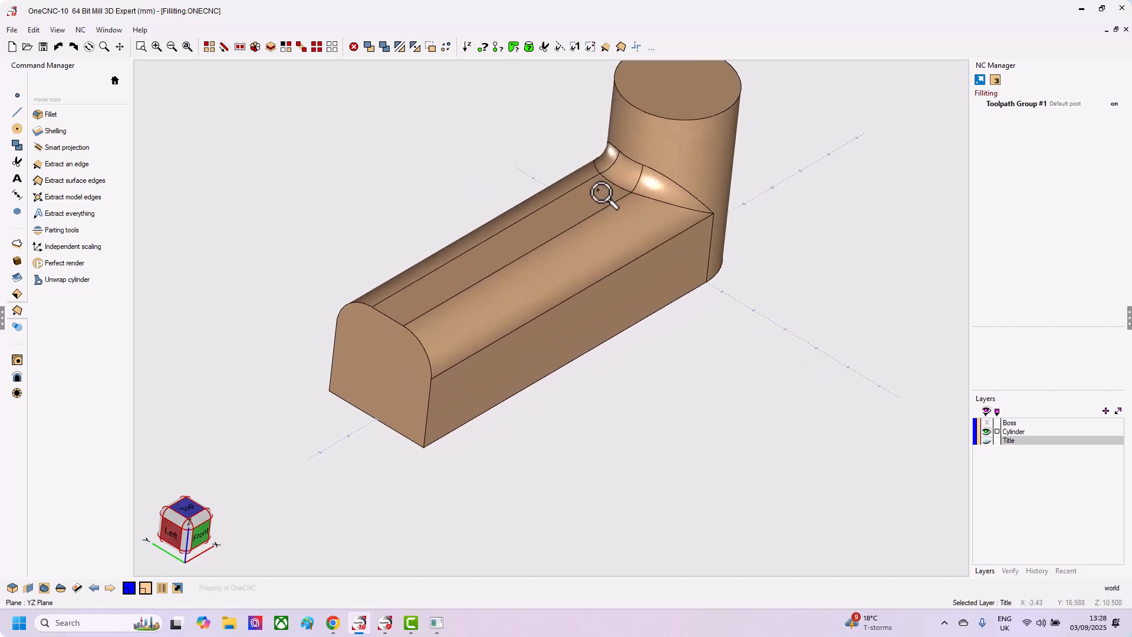
scroll(614, 300, down, 5)
middle_drag(614, 301, 609, 324)
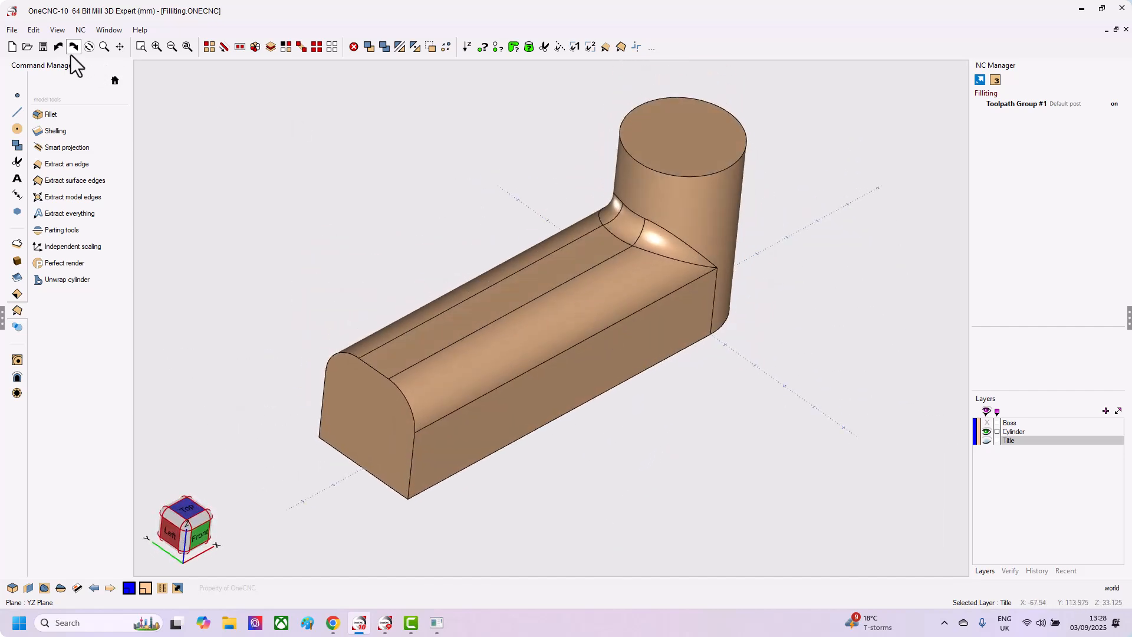
click(58, 47)
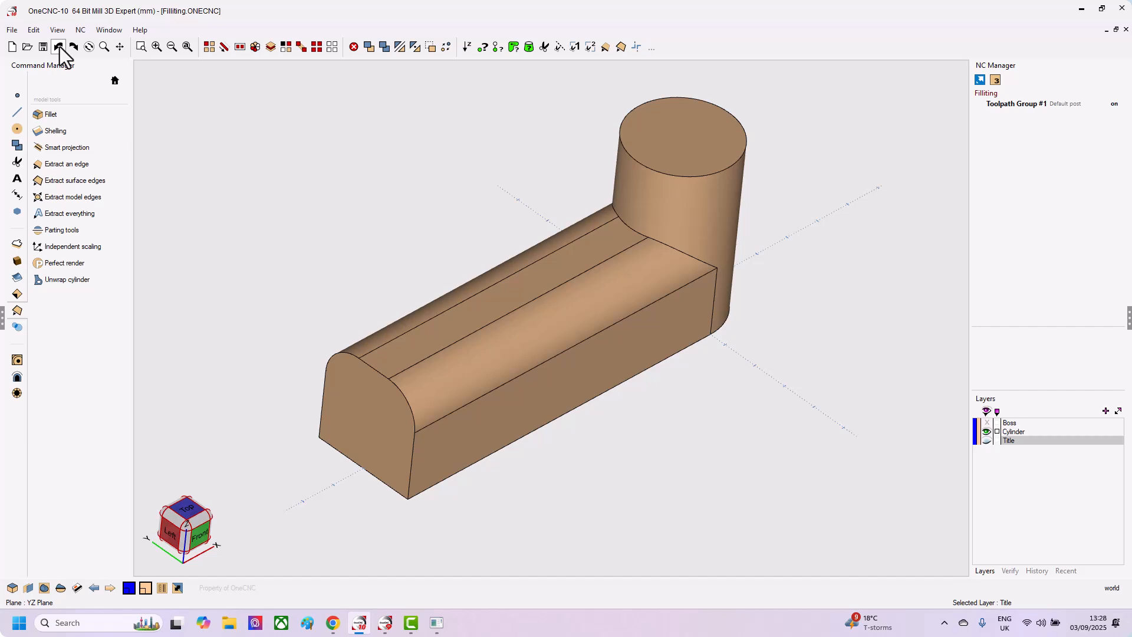
Apply a chamfer with a distance of 5 mm to the edge where the cylinder meets the boss.
click(46, 116)
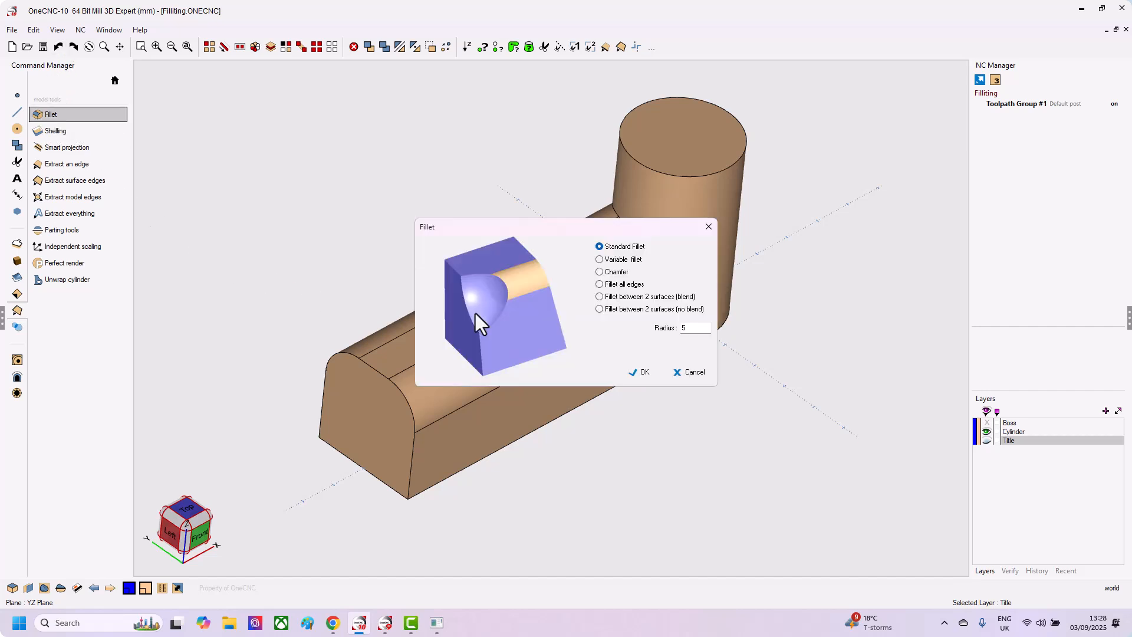
click(600, 272)
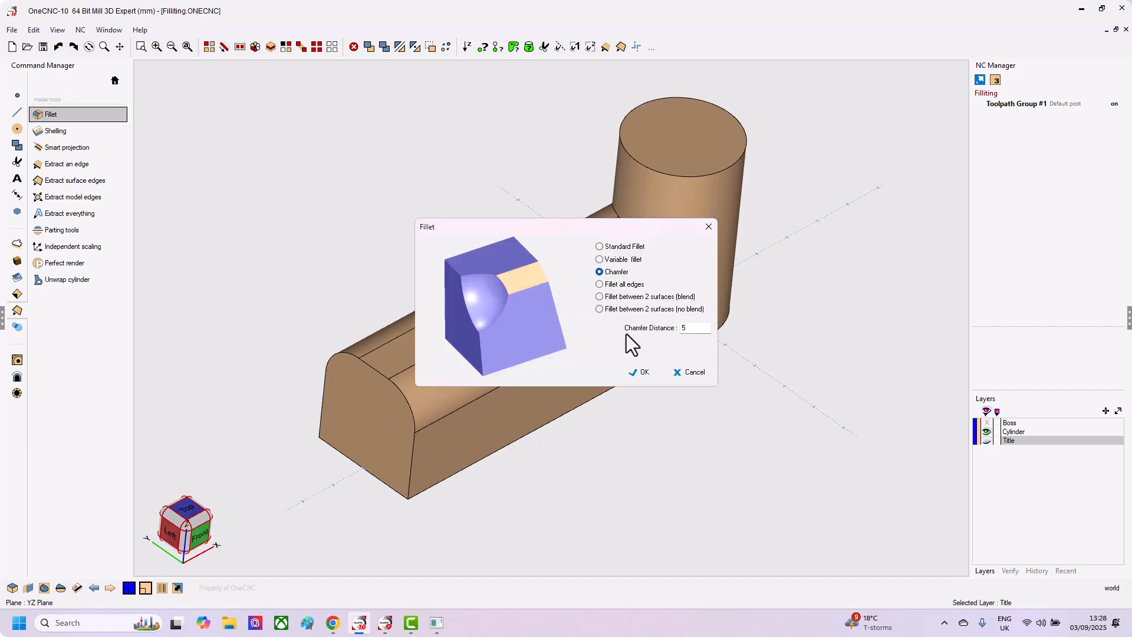
click(641, 373)
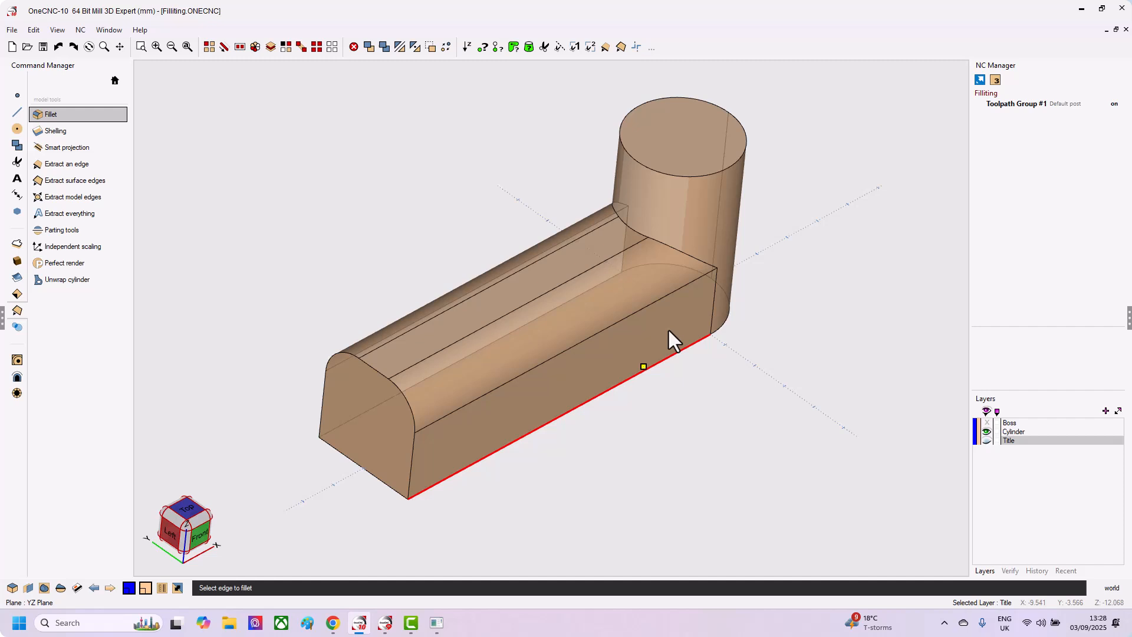
click(681, 250)
right_click(791, 188)
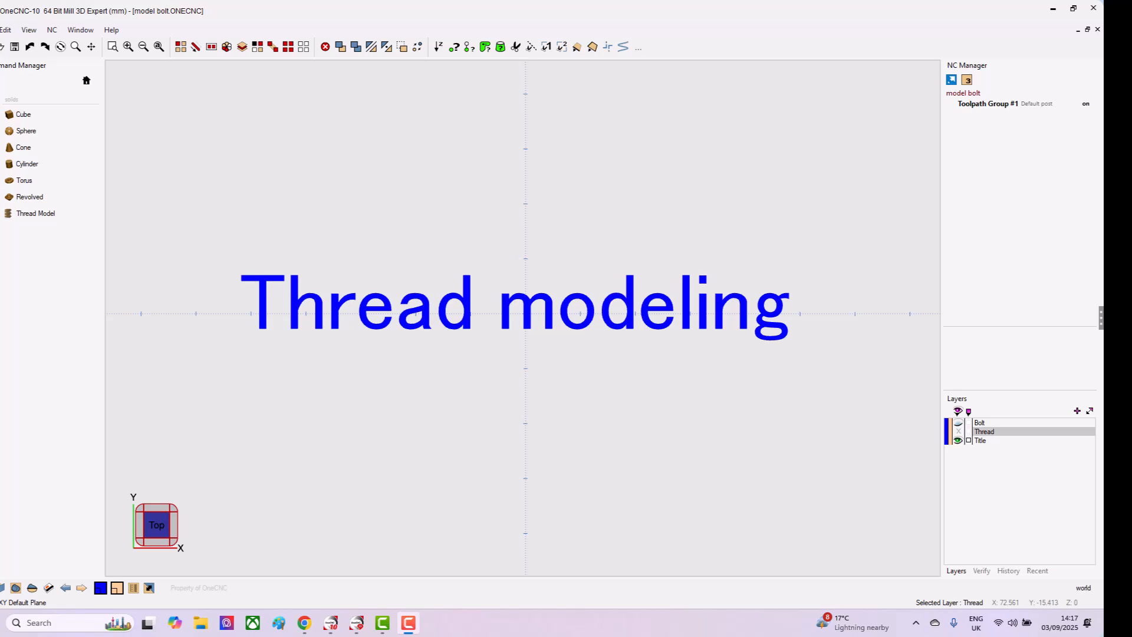
Hide the Title layer and create a right-handed external ISO thread model, size 12x1.75 and about 15 mm long.
click(958, 441)
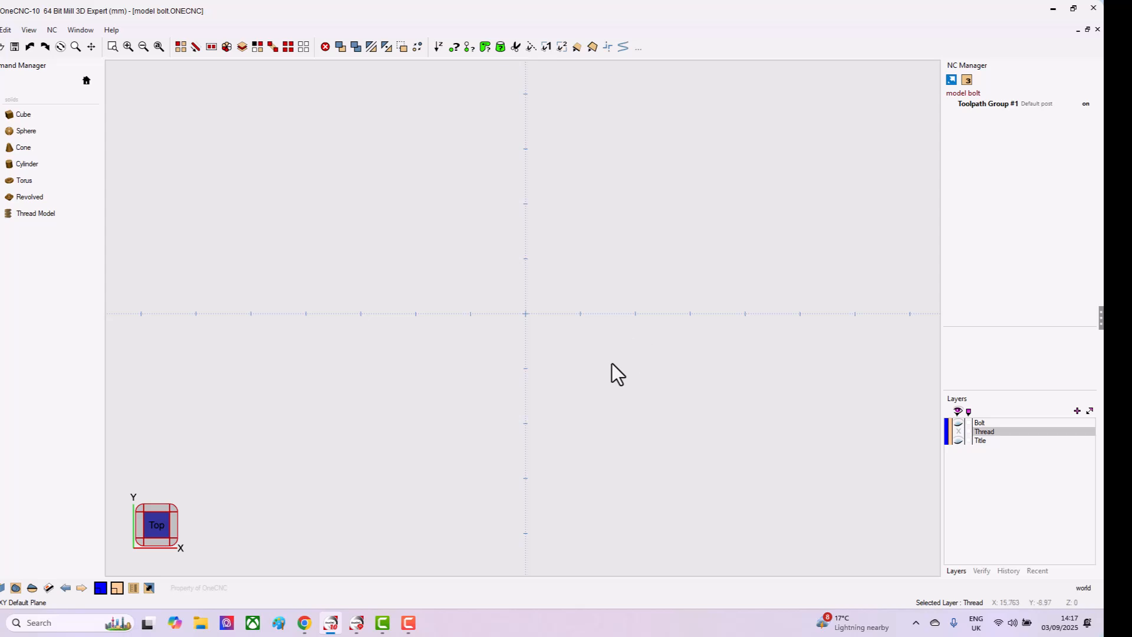
click(86, 80)
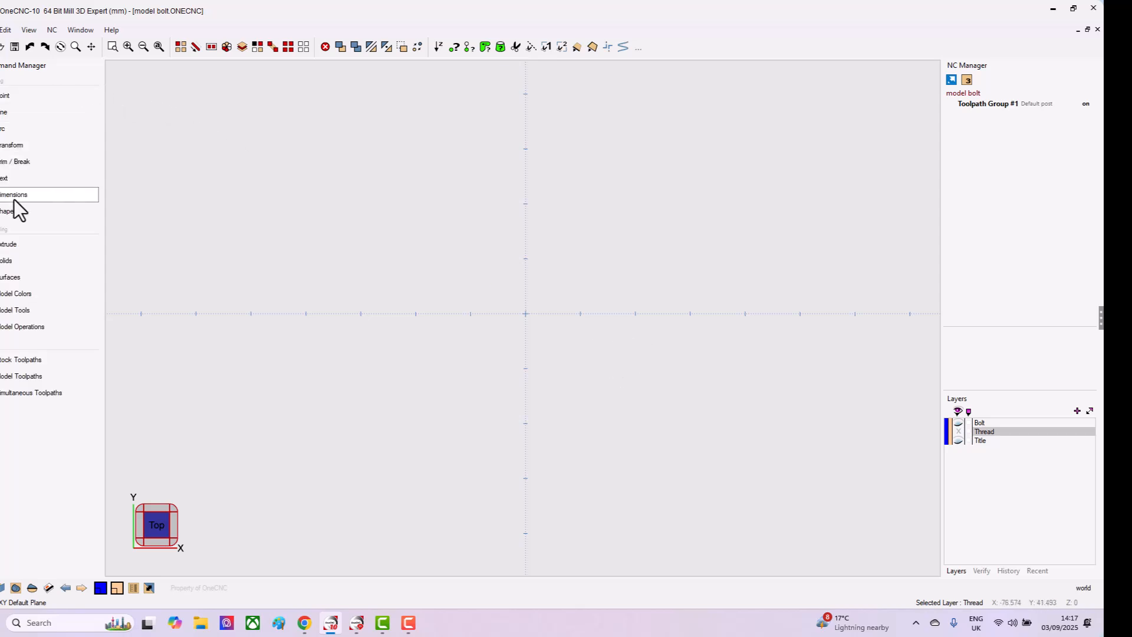
click(9, 261)
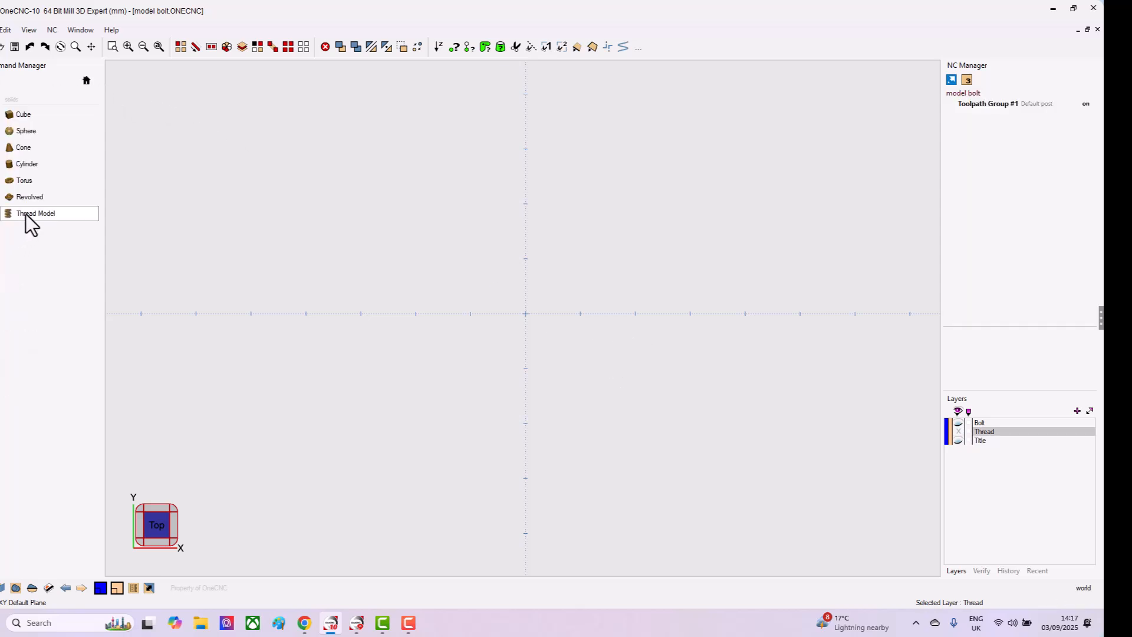
click(26, 213)
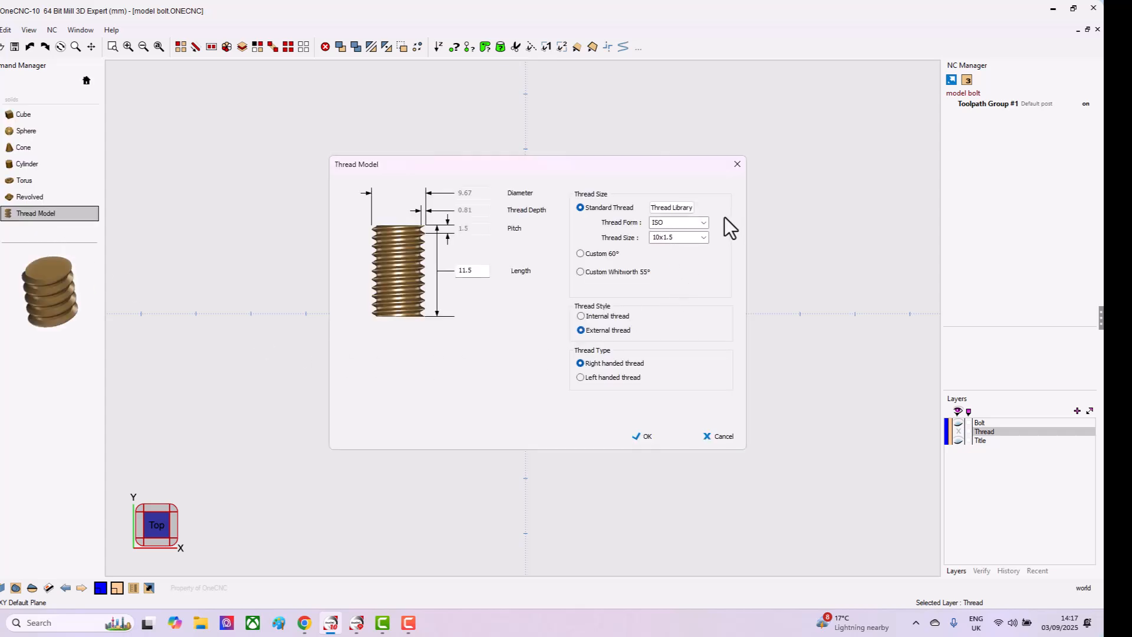
click(705, 237)
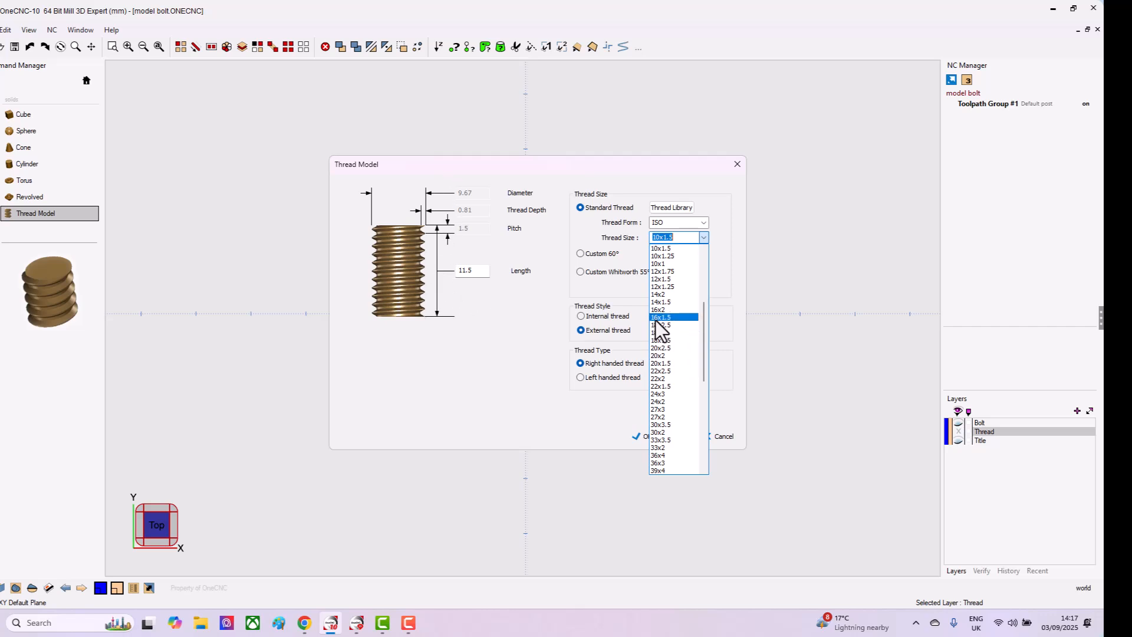
click(663, 272)
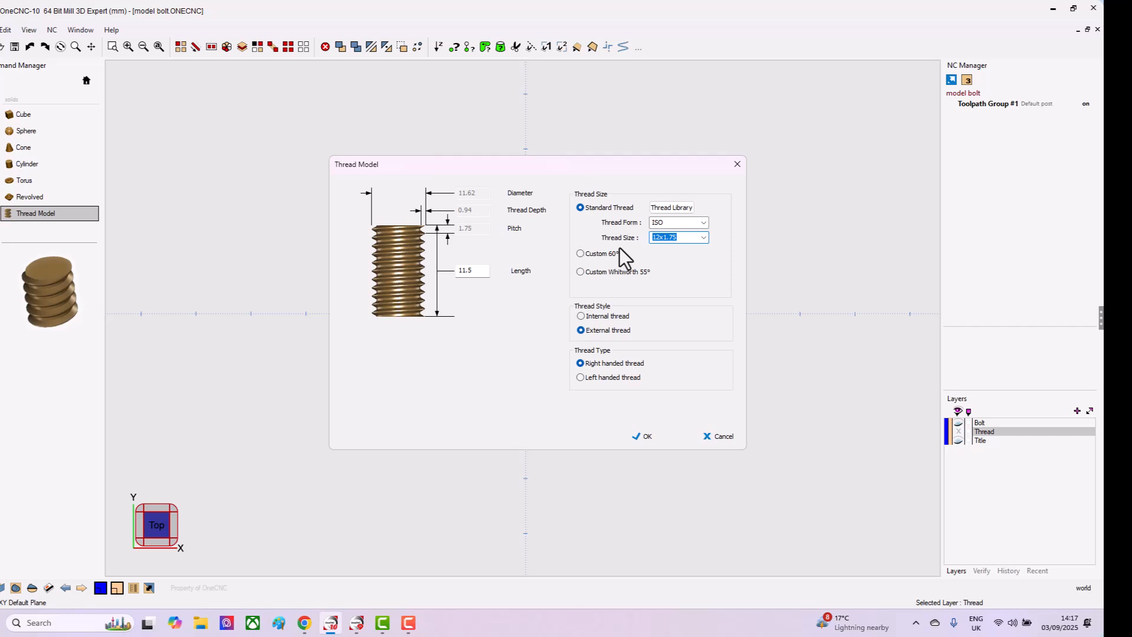
click(471, 270)
click(643, 436)
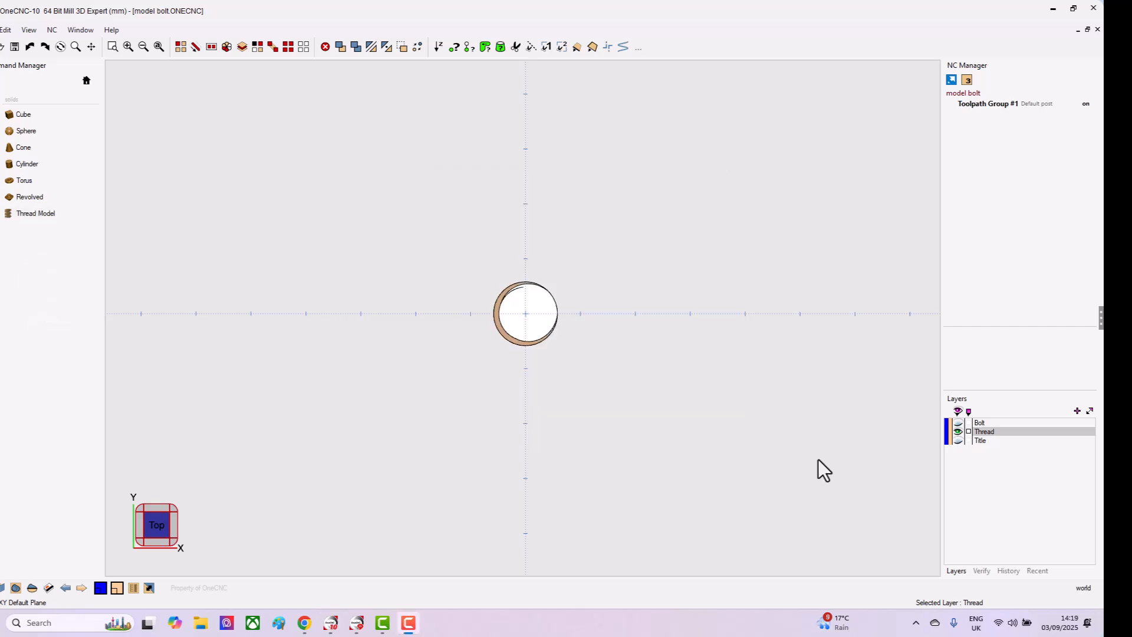
Verify the thread model as a solid to examine its extents, surface area and volume.
middle_drag(401, 306, 579, 302)
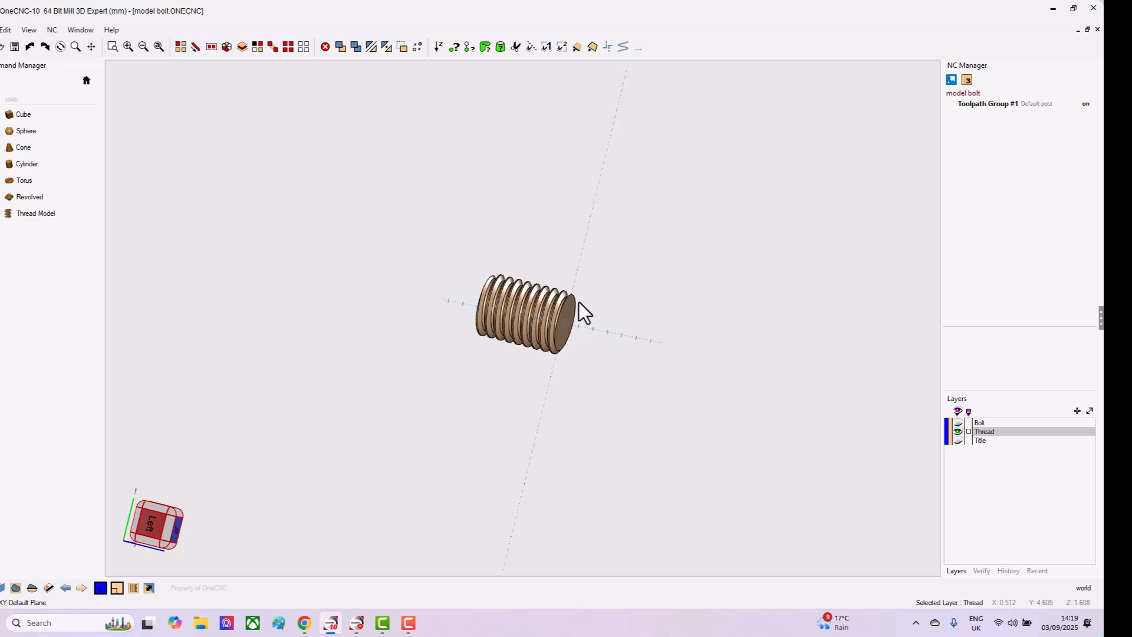
click(501, 46)
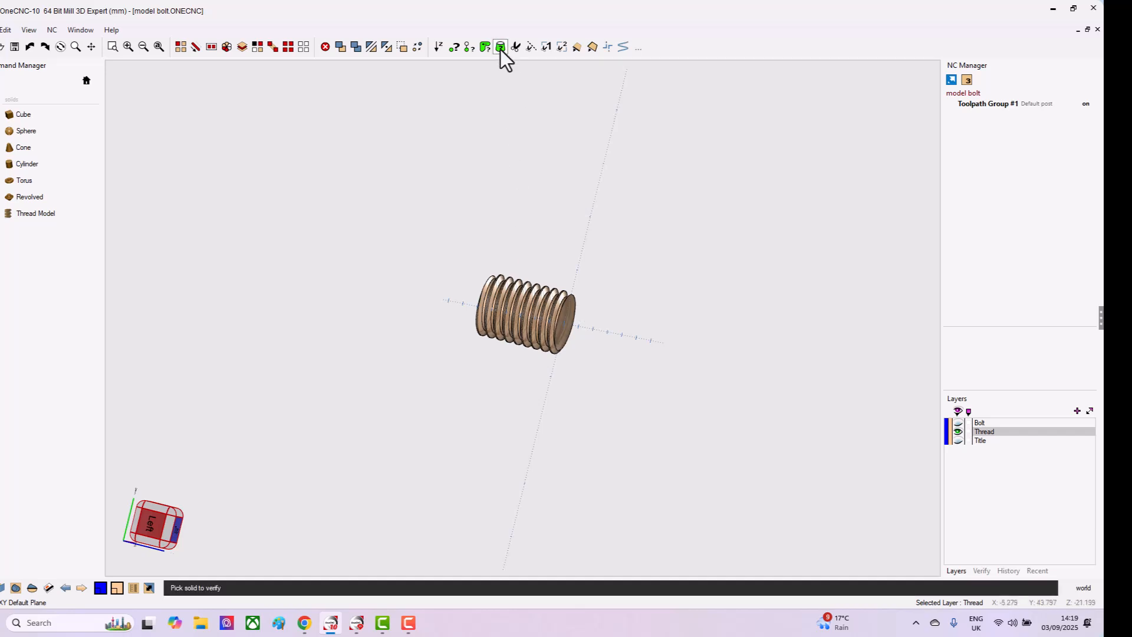
click(538, 312)
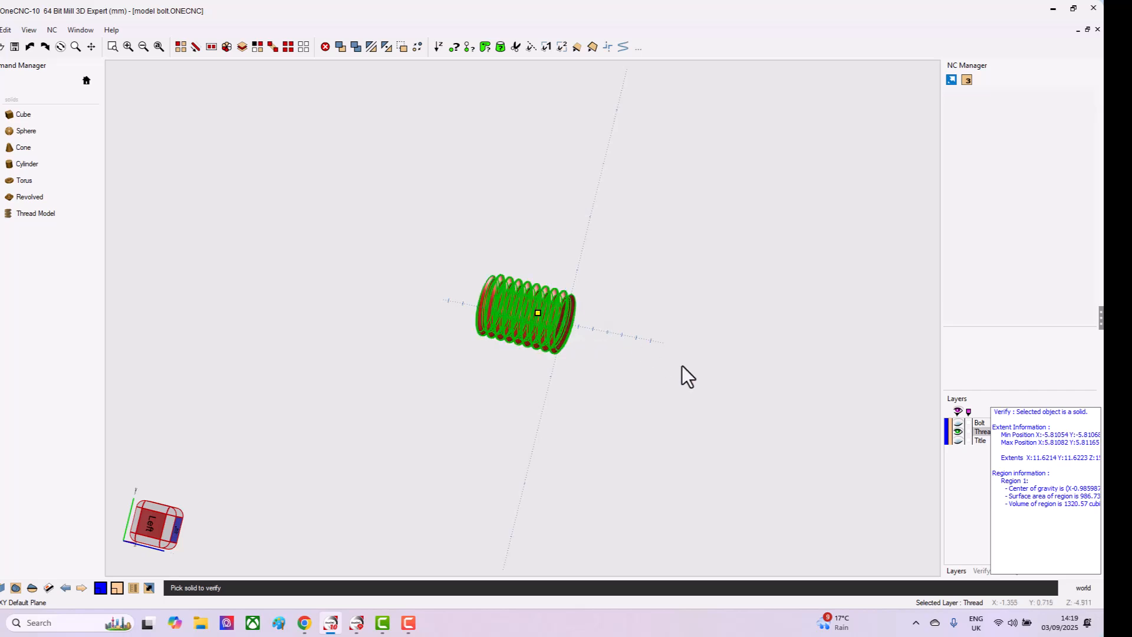
key(Escape)
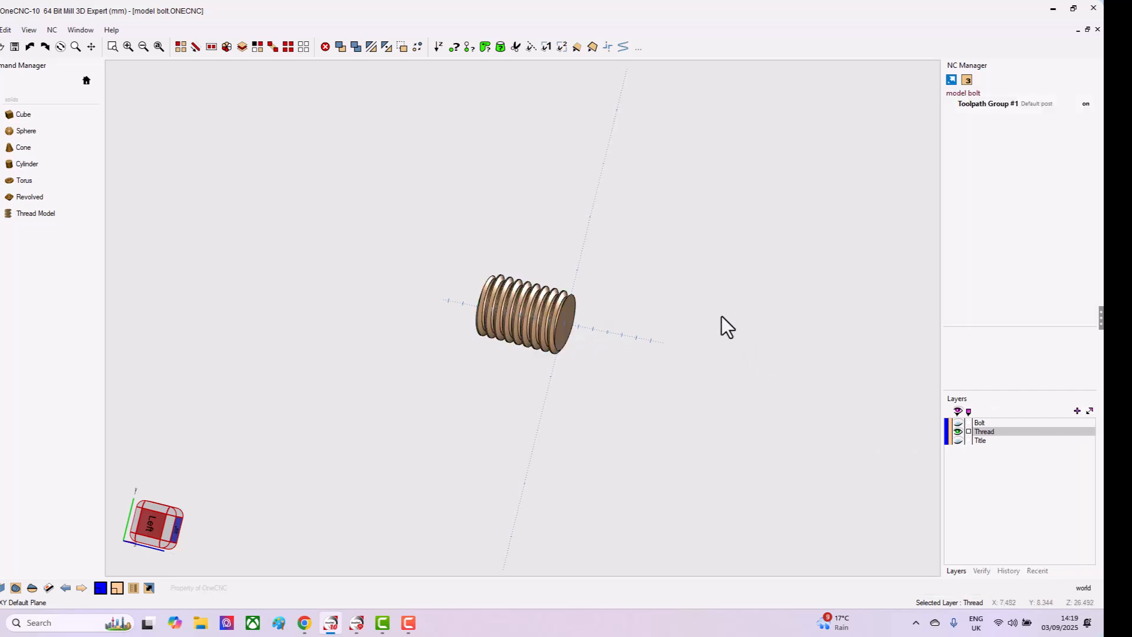
Rotate the thread model 90 degrees in the Y plane around the origin (0, 0, 0).
right_click(641, 279)
click(635, 211)
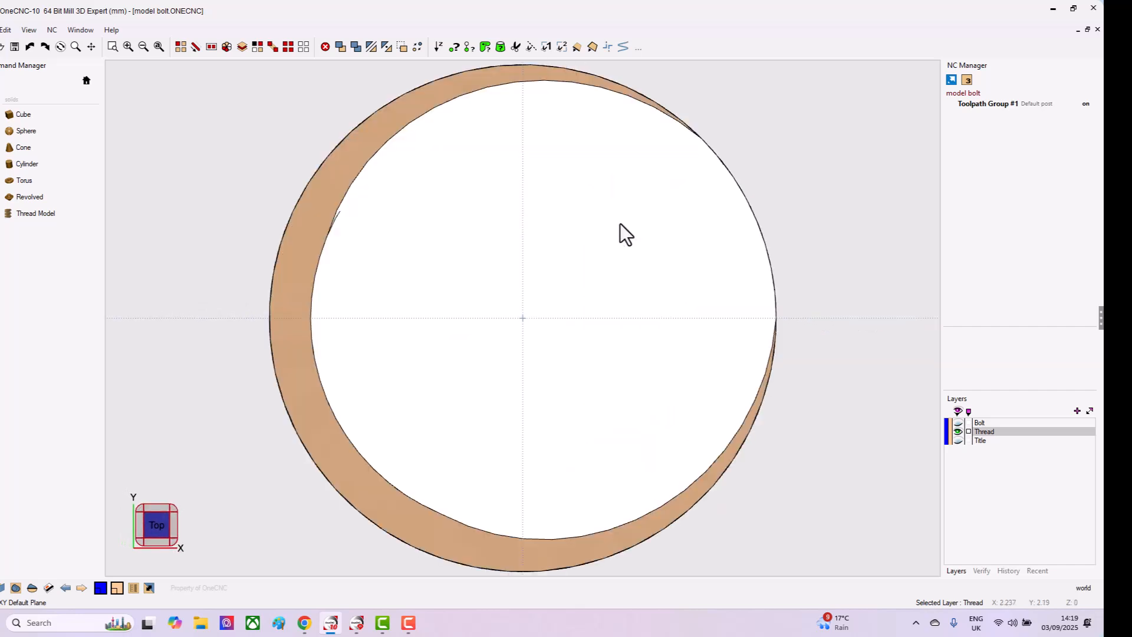
scroll(612, 380, down, 3)
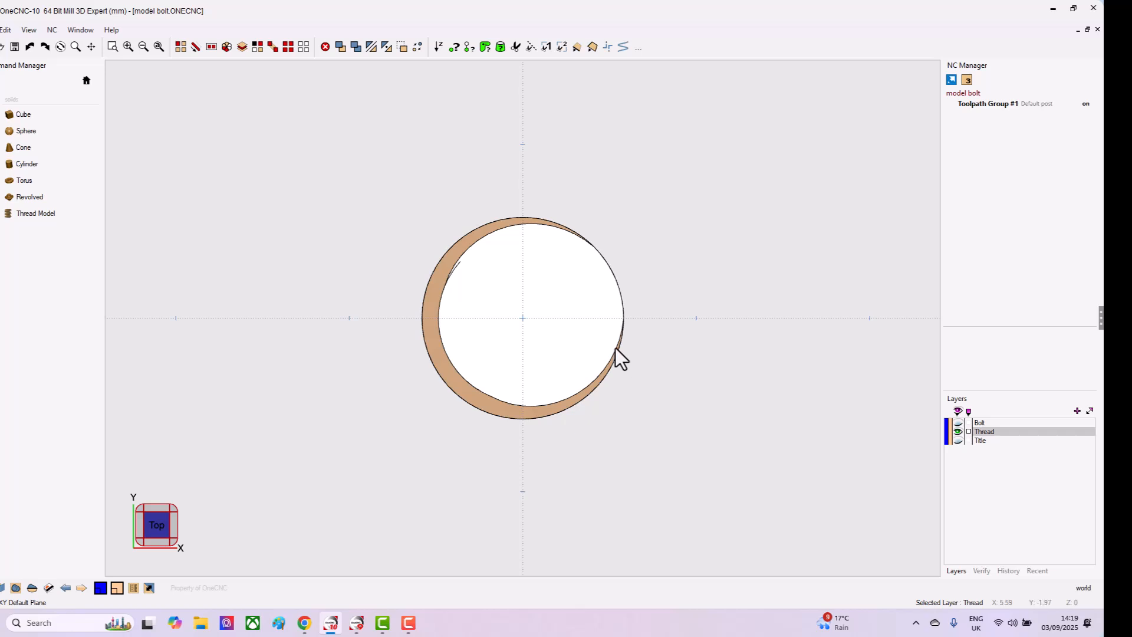
click(288, 47)
click(386, 46)
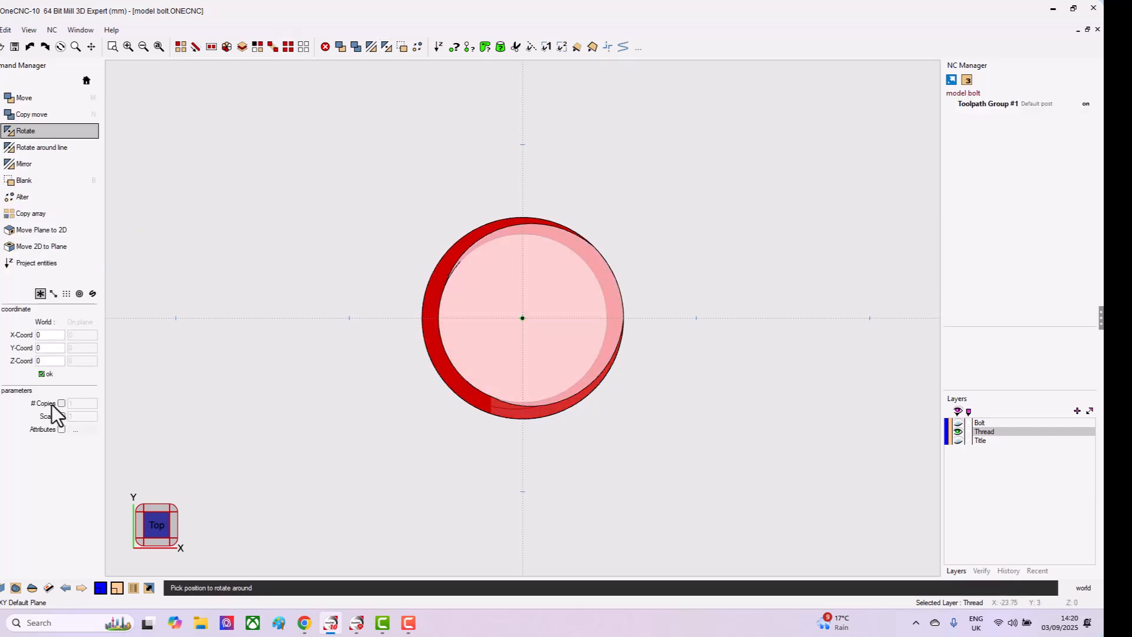
click(48, 374)
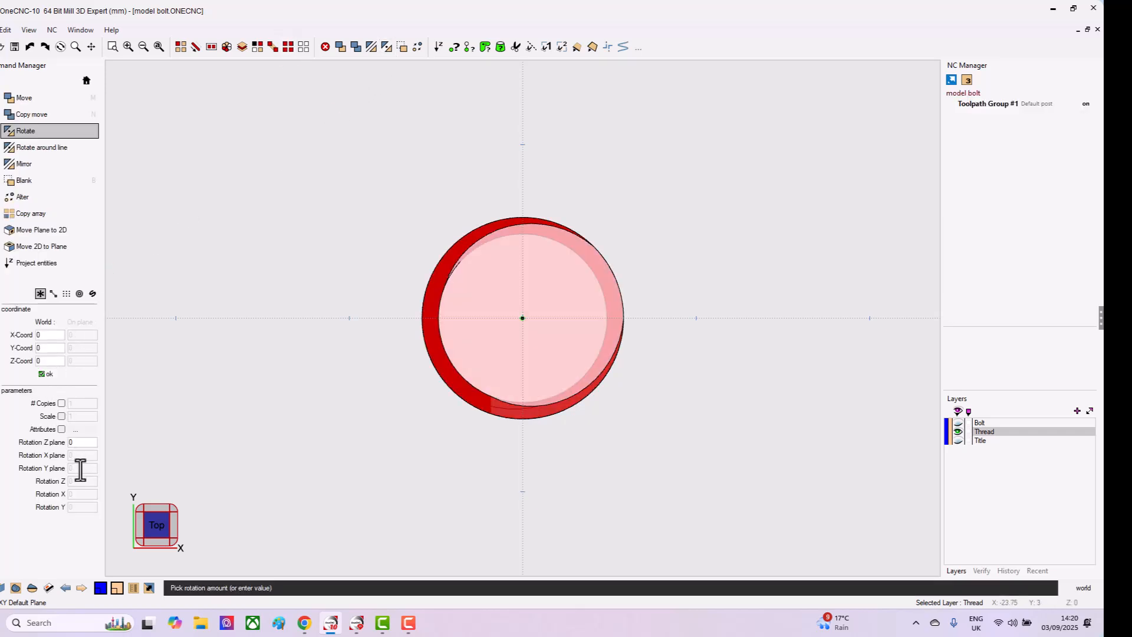
text(9)
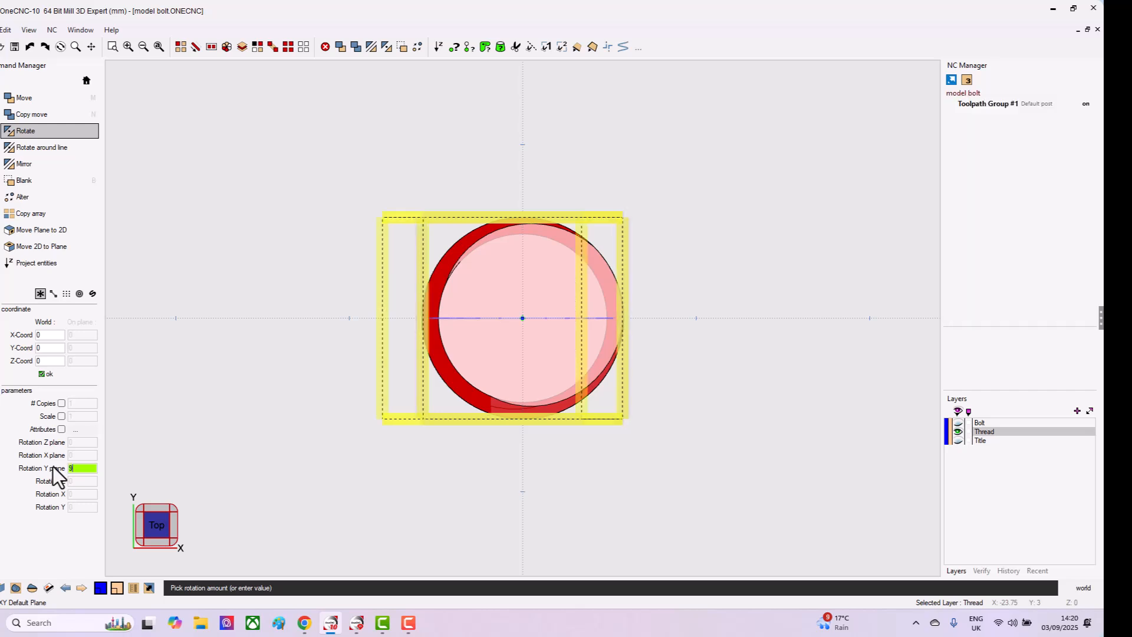
text(0)
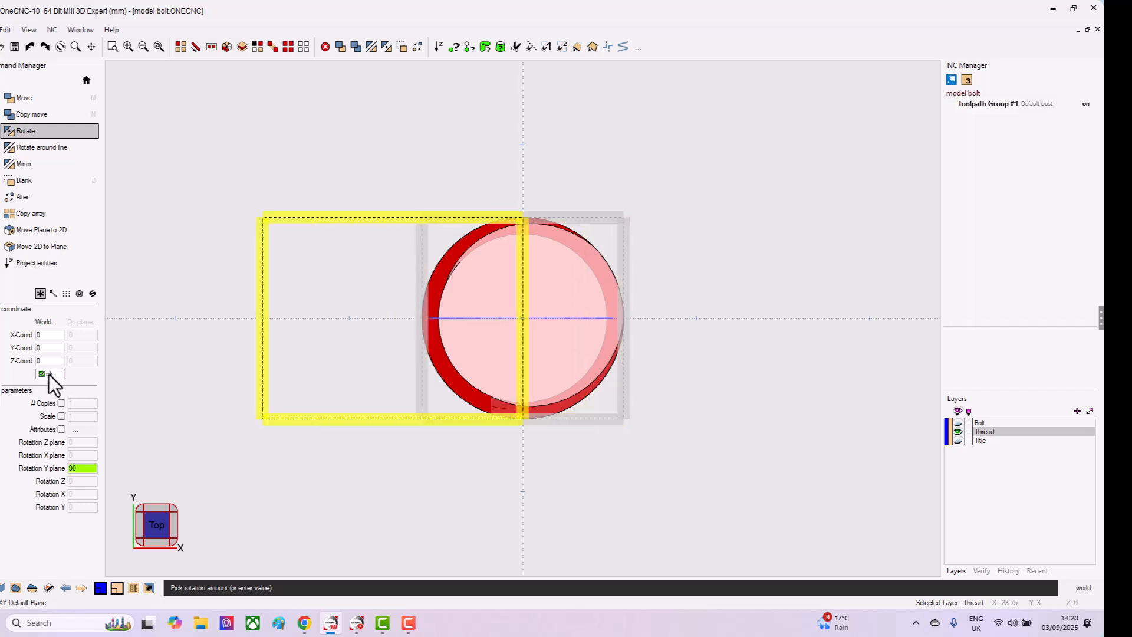
key(Return)
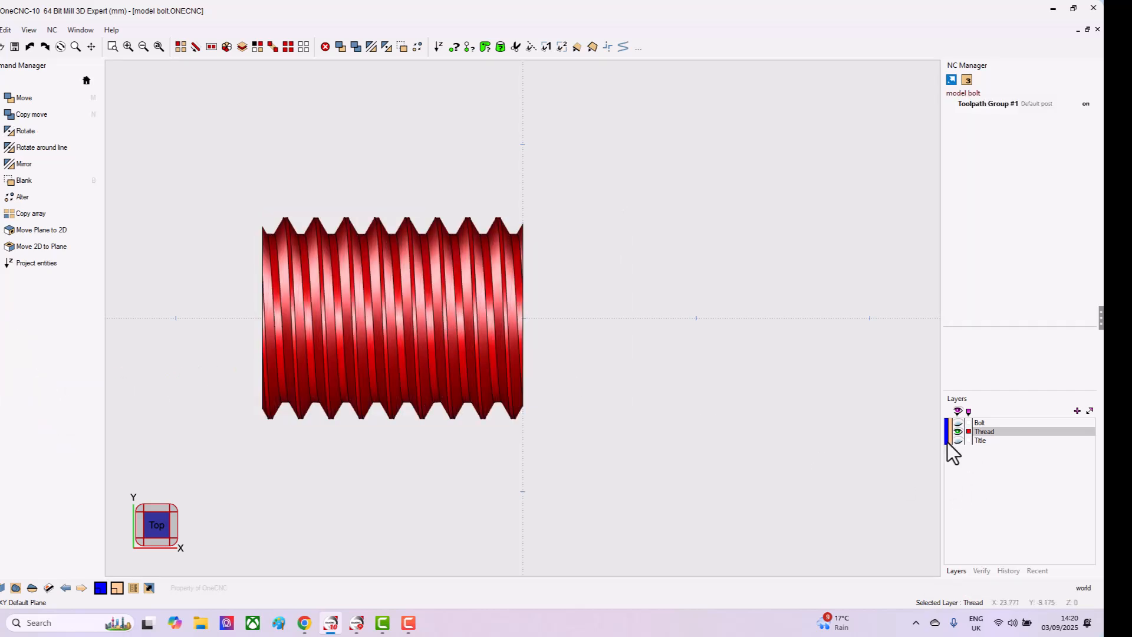
Show the Bolt layer together with the thread, and deselect the thread model.
click(958, 423)
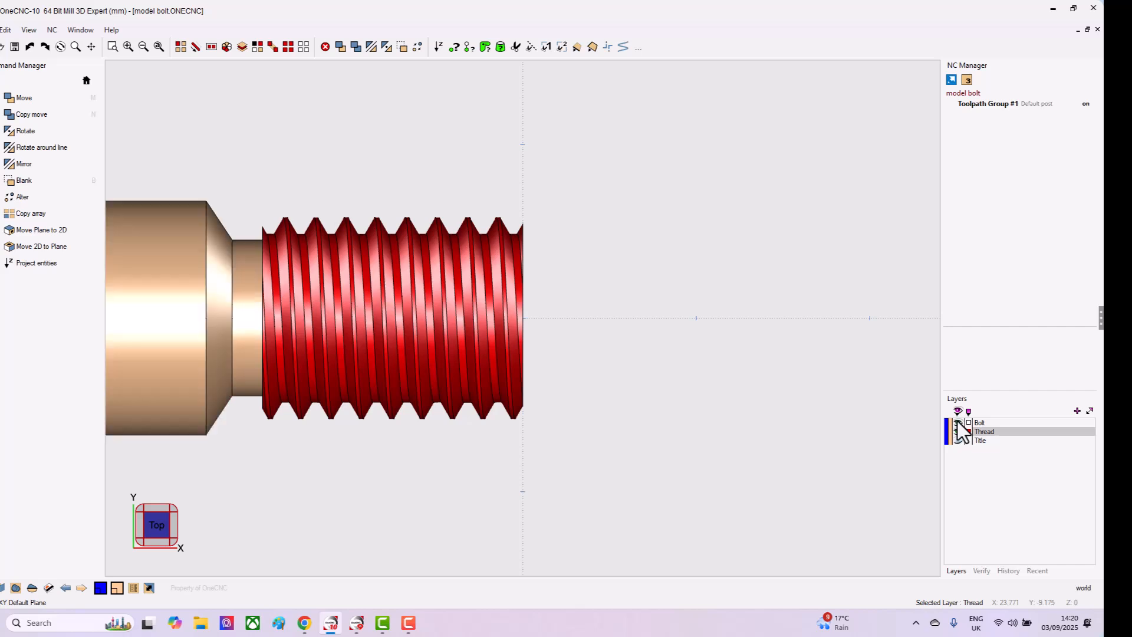
scroll(430, 397, down, 3)
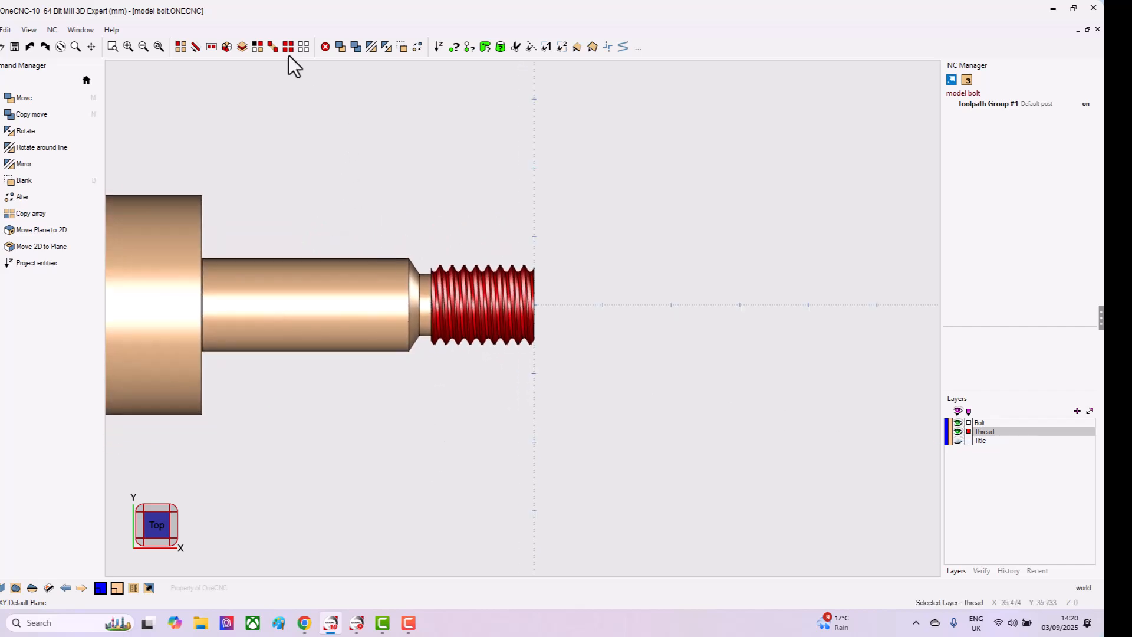
click(304, 46)
scroll(439, 260, down, 1)
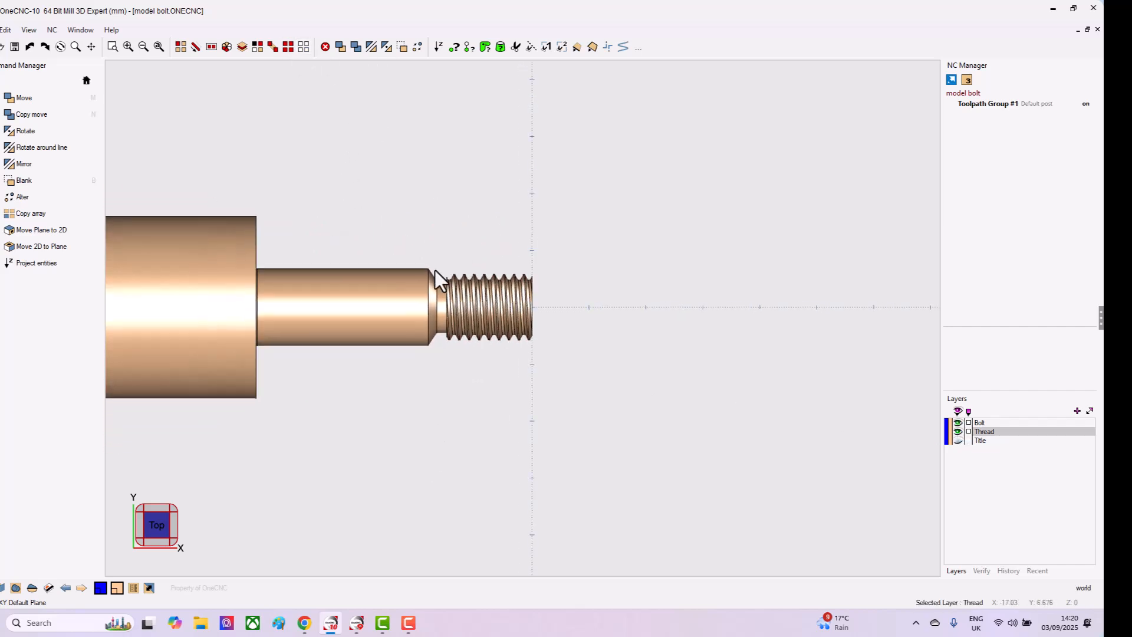